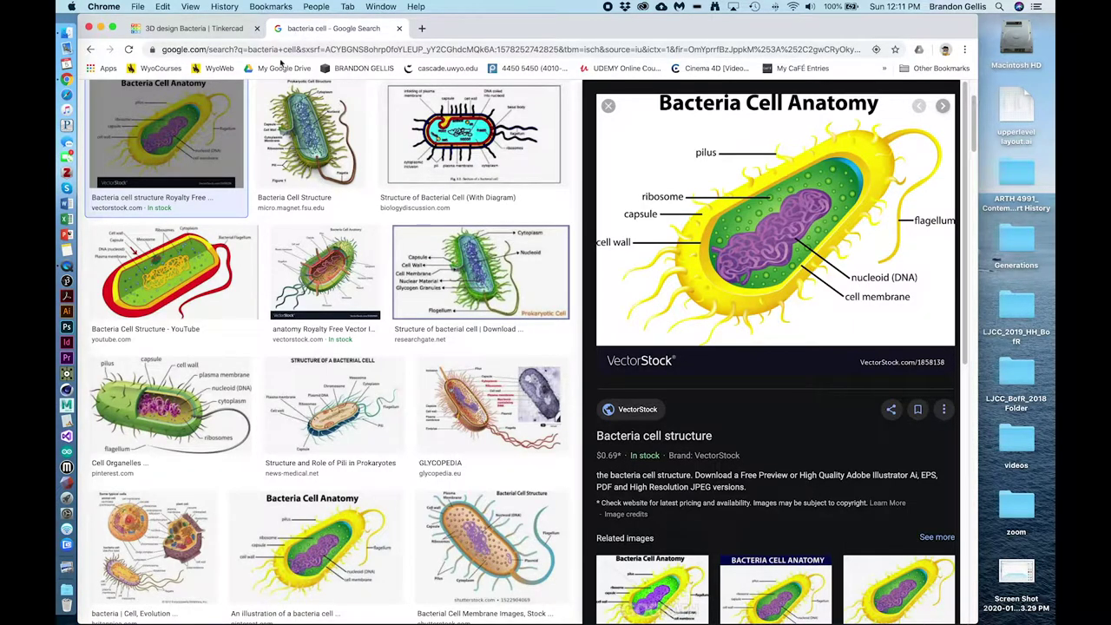
Compare the finished bacteria model with the reference cell anatomy picture, and examine the model's separate parts beside the workplane.
left_click(186, 28)
right_click_drag(529, 496, 581, 471)
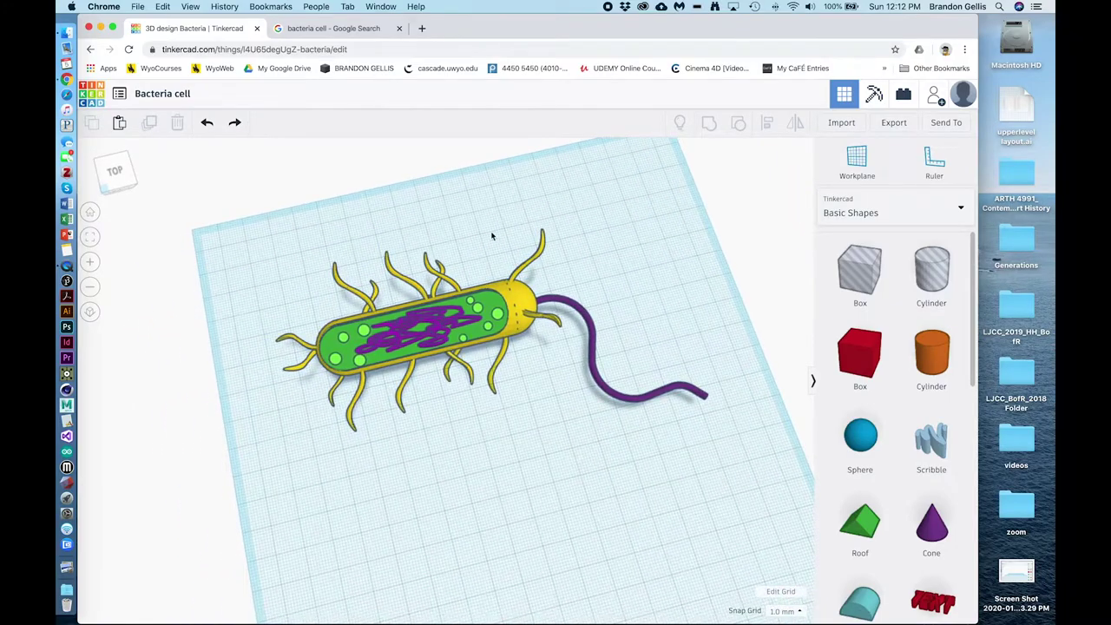
left_click(363, 29)
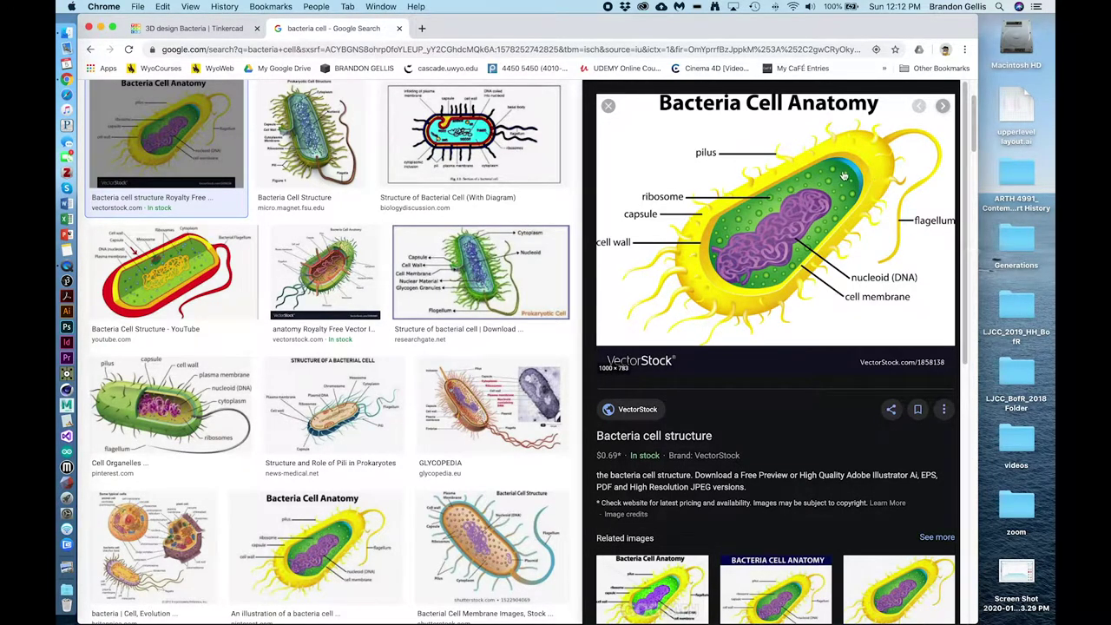
left_click(205, 29)
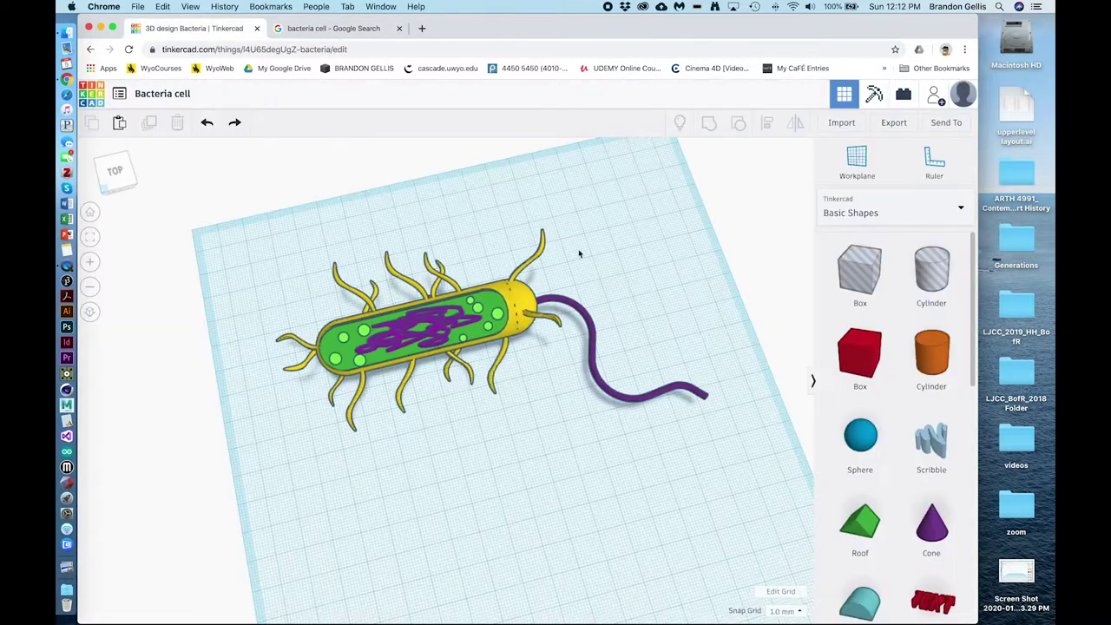
scroll(518, 519, "up", 3)
middle_click_drag(518, 519, 240, 476)
scroll(437, 484, "up", 2)
scroll(436, 479, "down", 5)
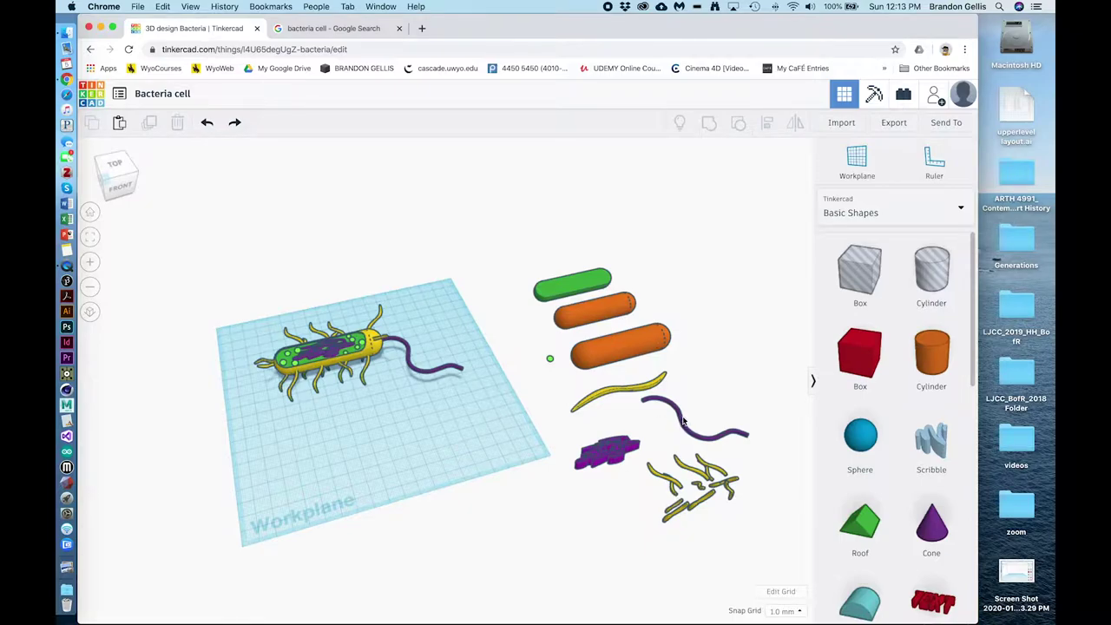
Browse the Featured shape generators and inspect the settings of the yellow Banana part.
left_click(959, 204)
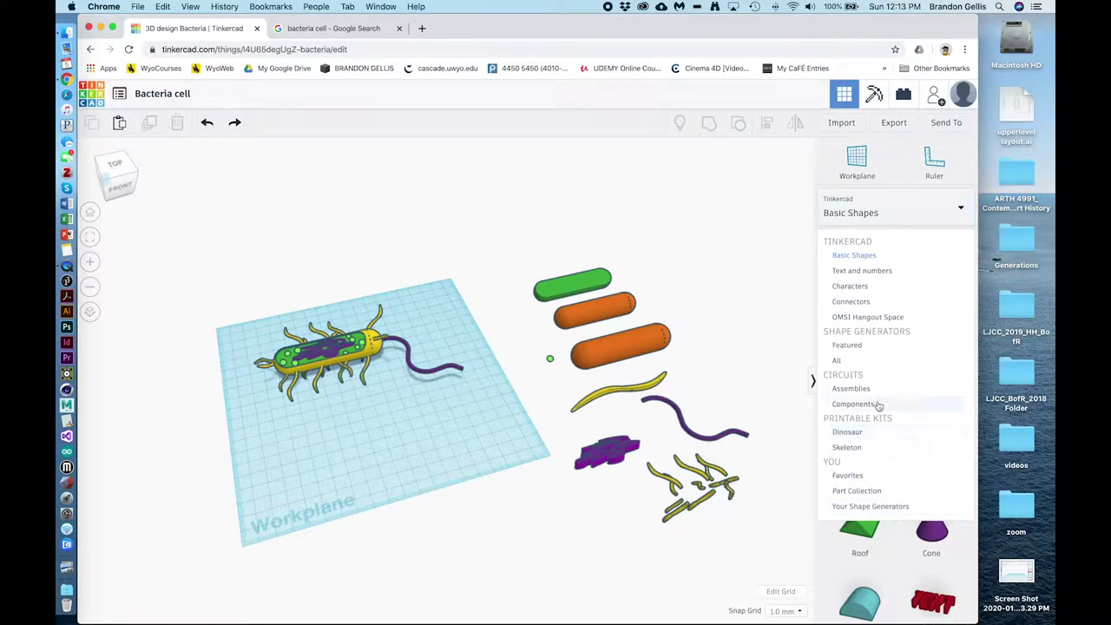
left_click(864, 345)
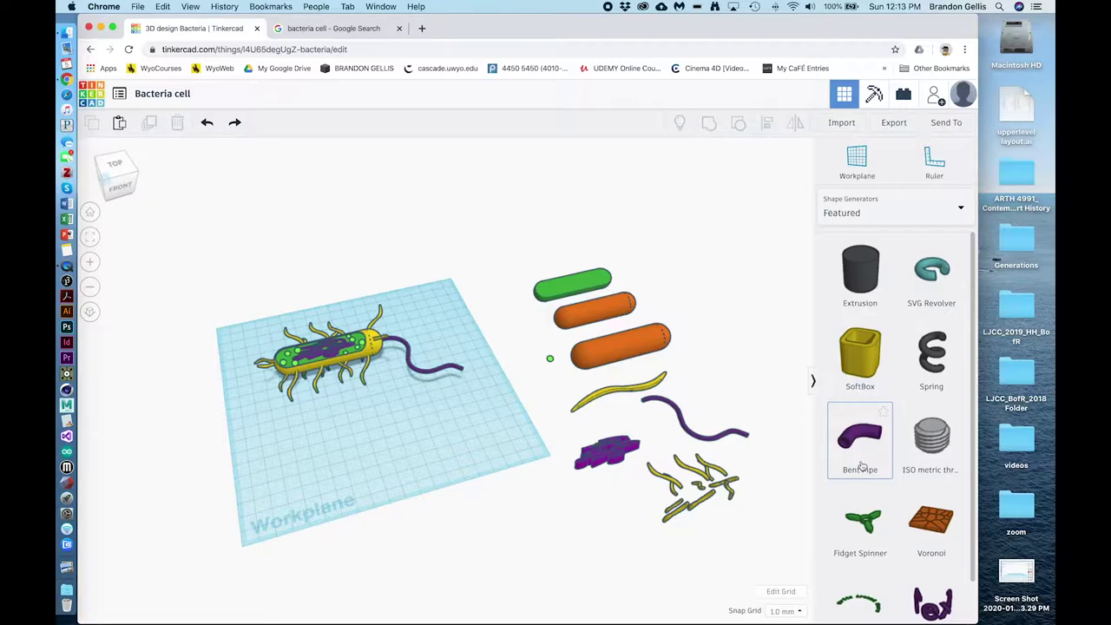
left_click(649, 388)
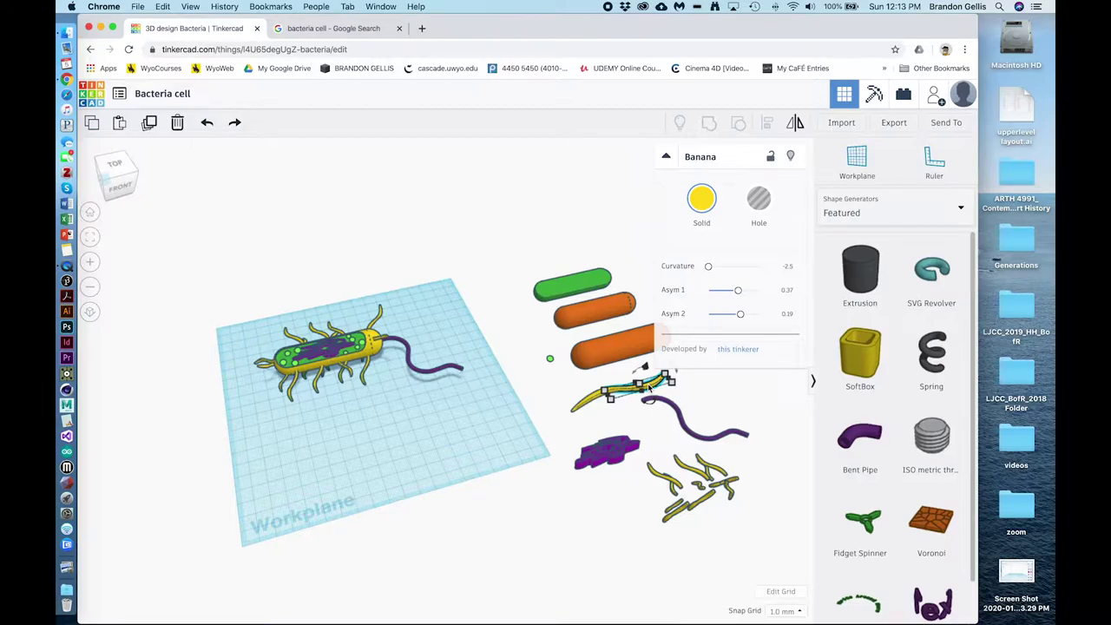
left_click(490, 531)
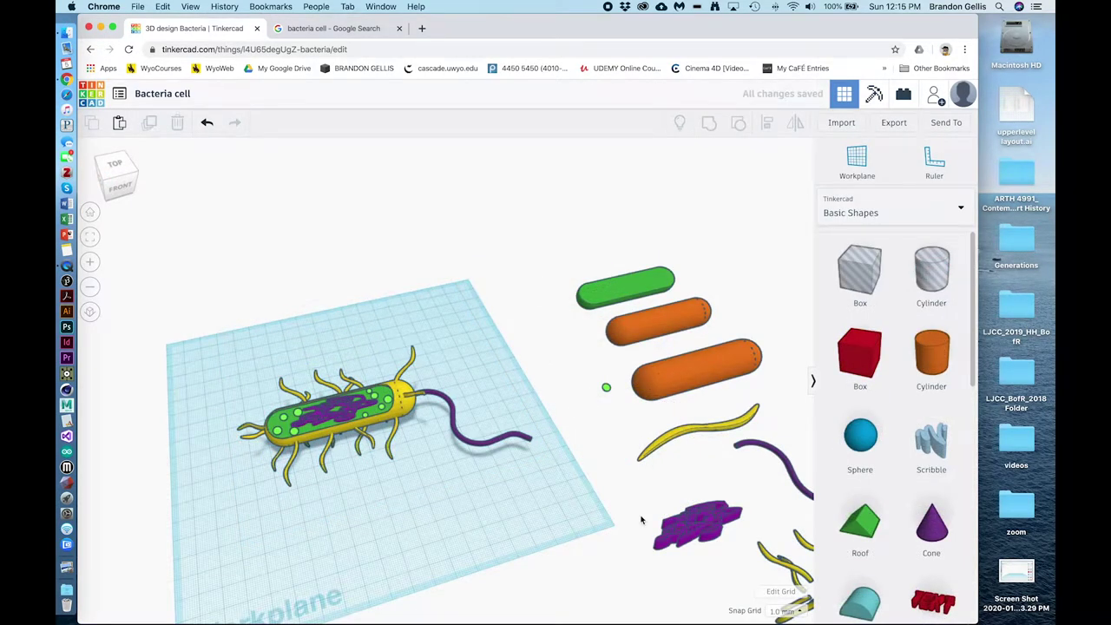
Select all shapes of the finished bacteria and move them off the back of the workplane.
left_click_drag(184, 315, 548, 507)
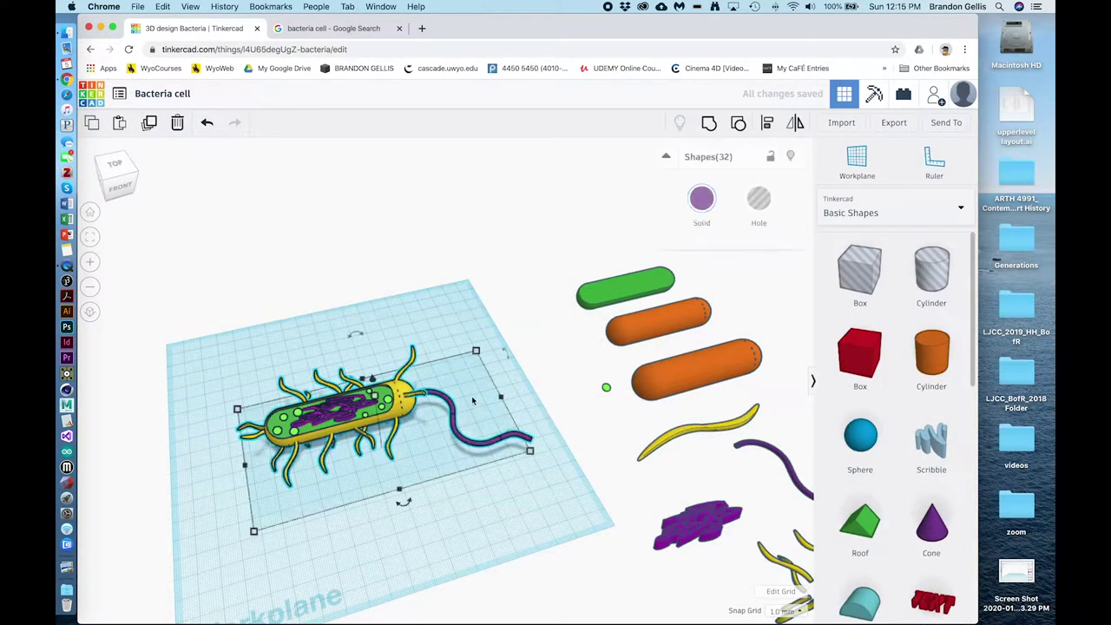
left_click_drag(469, 443, 441, 248)
middle_click_drag(433, 476, 465, 450)
right_click_drag(453, 538, 415, 482)
middle_click_drag(414, 482, 438, 562)
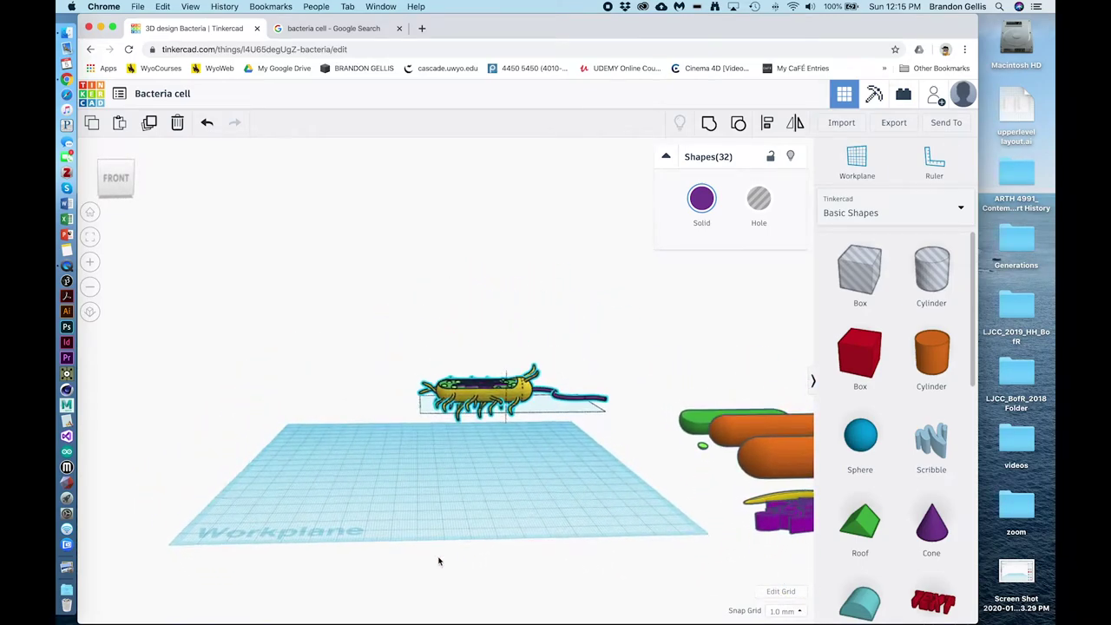
Add a cylinder to the workplane, laid lengthwise on its side, and place a sphere at one end.
left_click_drag(931, 356, 416, 495)
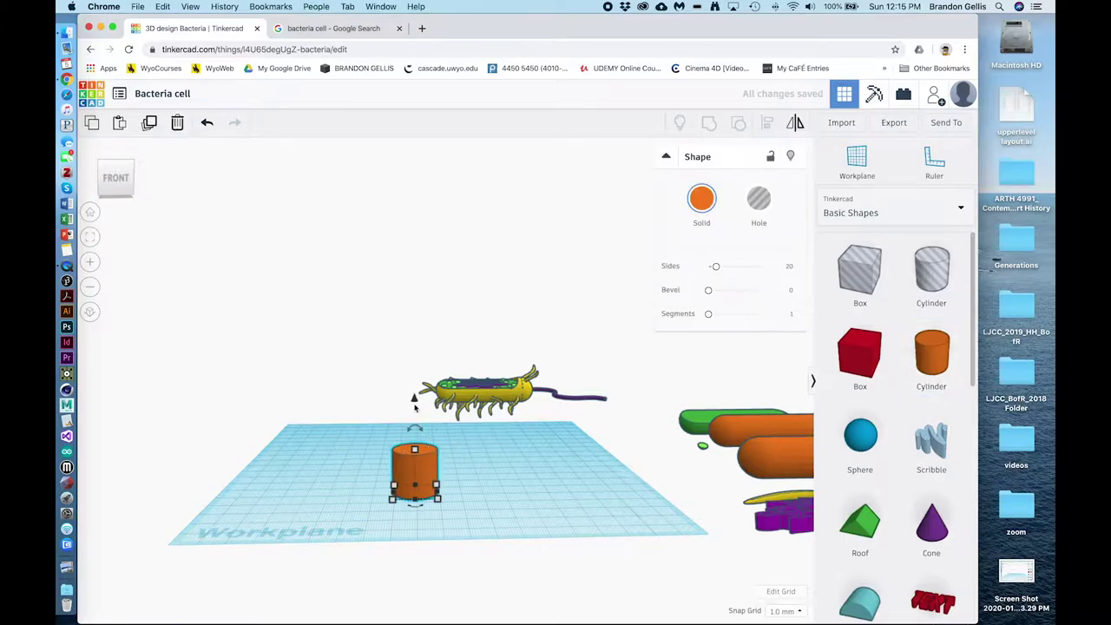
left_click_drag(415, 450, 589, 445)
left_click_drag(868, 437, 361, 460)
left_click(538, 488)
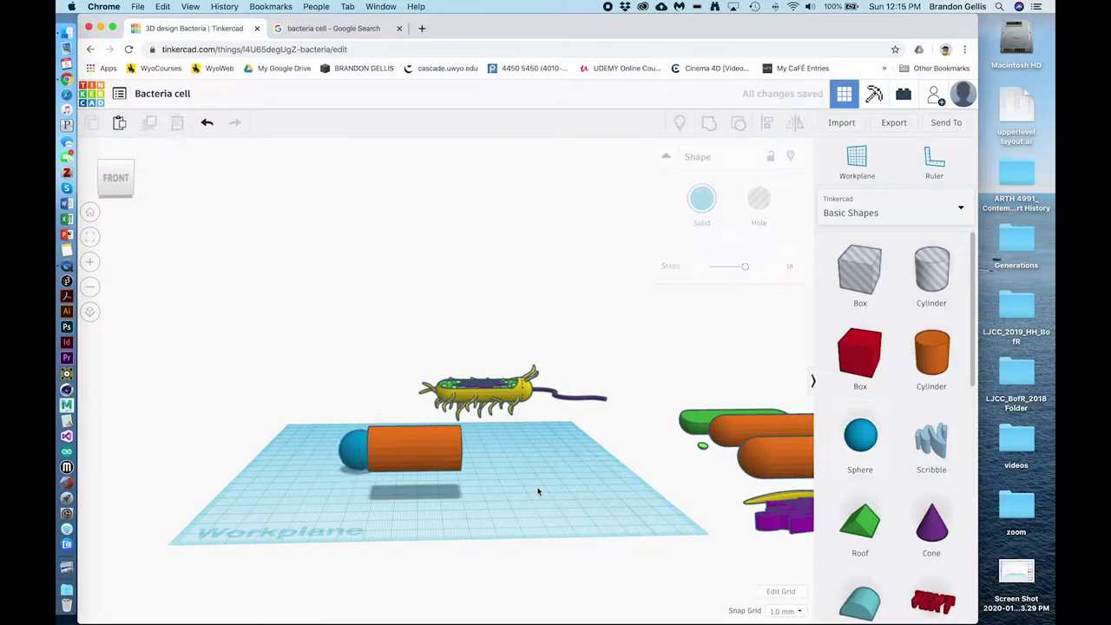
Reposition the sphere and lower the cylinder onto it so the sphere caps the cylinder's end.
right_click_drag(526, 483, 511, 568)
left_click_drag(365, 428, 373, 483)
right_click_drag(471, 573, 447, 469)
left_click_drag(438, 458, 447, 450)
left_click_drag(425, 391, 426, 420)
mouse_move(461, 464)
left_mouse_down()
mouse_move(440, 462)
mouse_move(452, 461)
left_mouse_up()
mouse_move(556, 495)
right_mouse_down()
mouse_move(639, 544)
mouse_move(562, 507)
right_mouse_up()
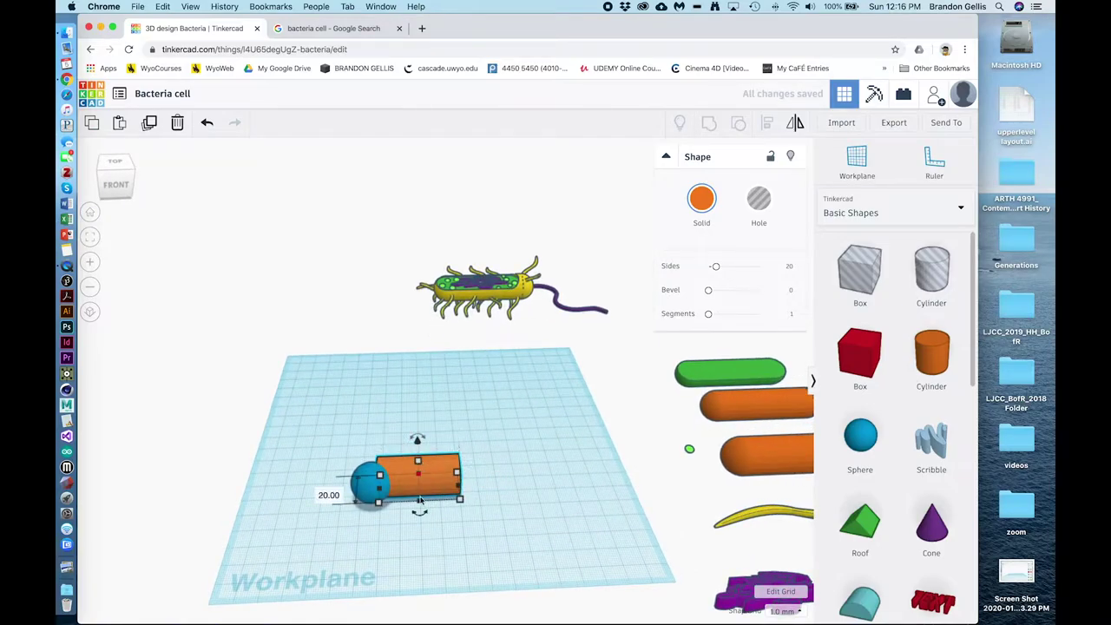
mouse_move(445, 474)
left_mouse_down()
mouse_move(421, 451)
mouse_move(451, 491)
left_mouse_up()
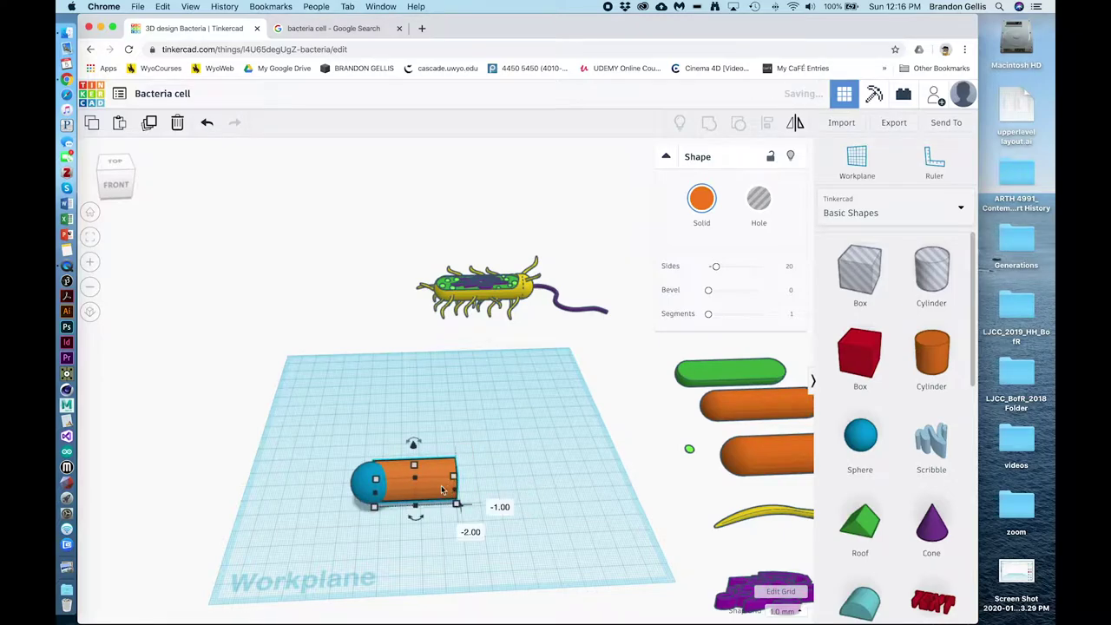
Fine-tune the blue sphere's sideways position and height to line it up with the cylinder's end.
left_click(368, 483)
right_click_drag(356, 558, 521, 497)
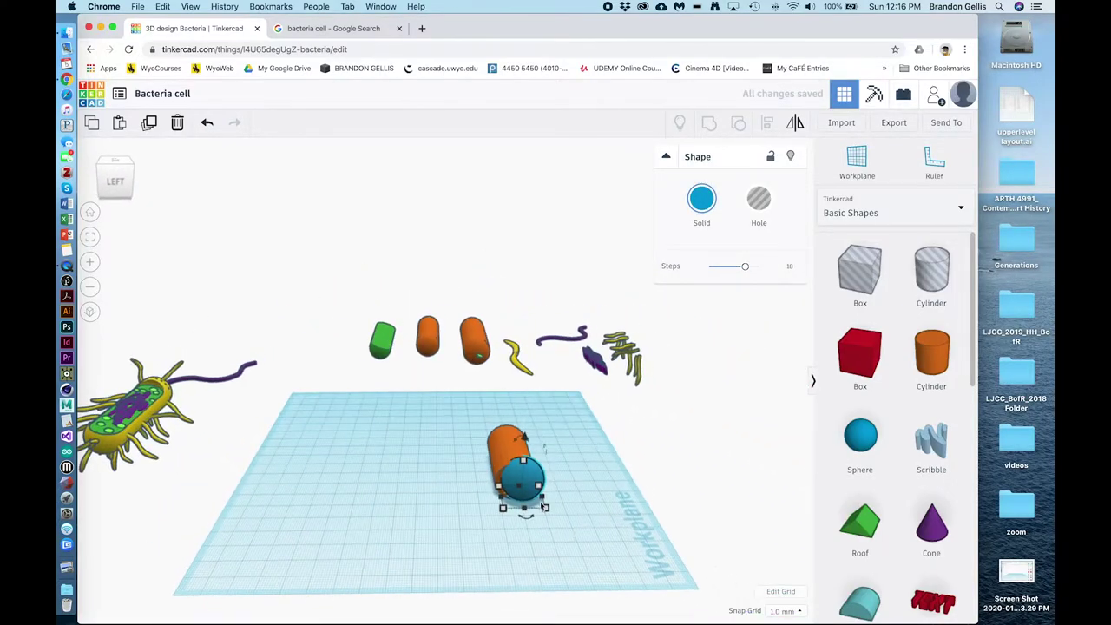
left_click_drag(528, 491, 527, 483)
right_click_drag(526, 483, 404, 476)
left_click_drag(384, 418, 385, 422)
Duplicate the sphere and shift the copy along the cylinder to cap its opposite end.
left_click(377, 463)
key("super+v")
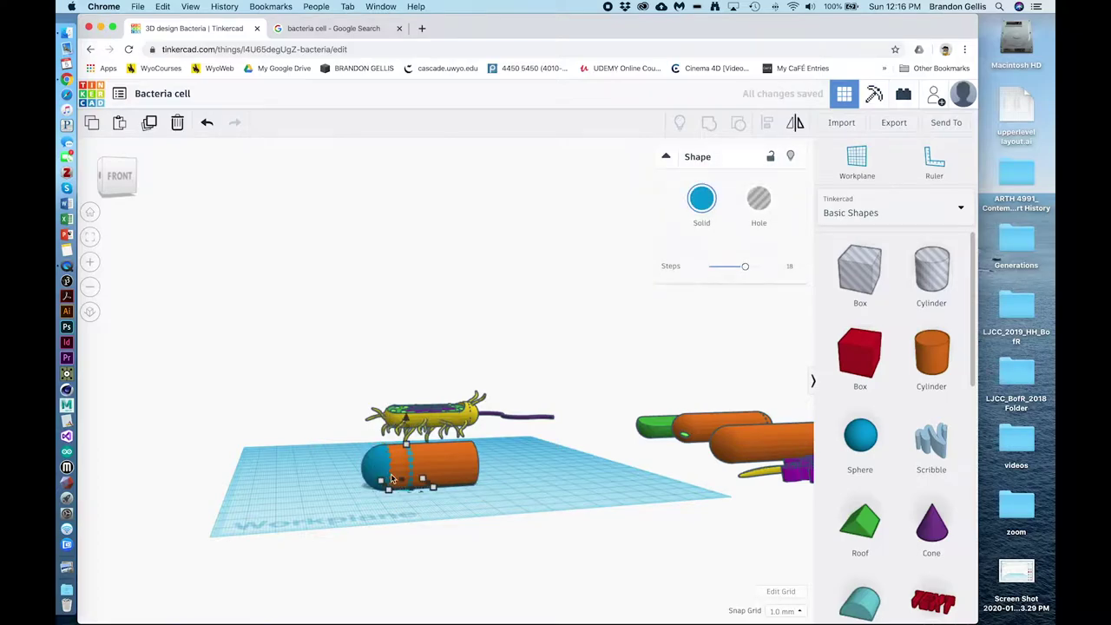
key("Right")
key("Right")
key("Right")
key("Right")
key("shift+Right")
key("shift+Right")
key("shift+Right")
key("Left")
key("Left")
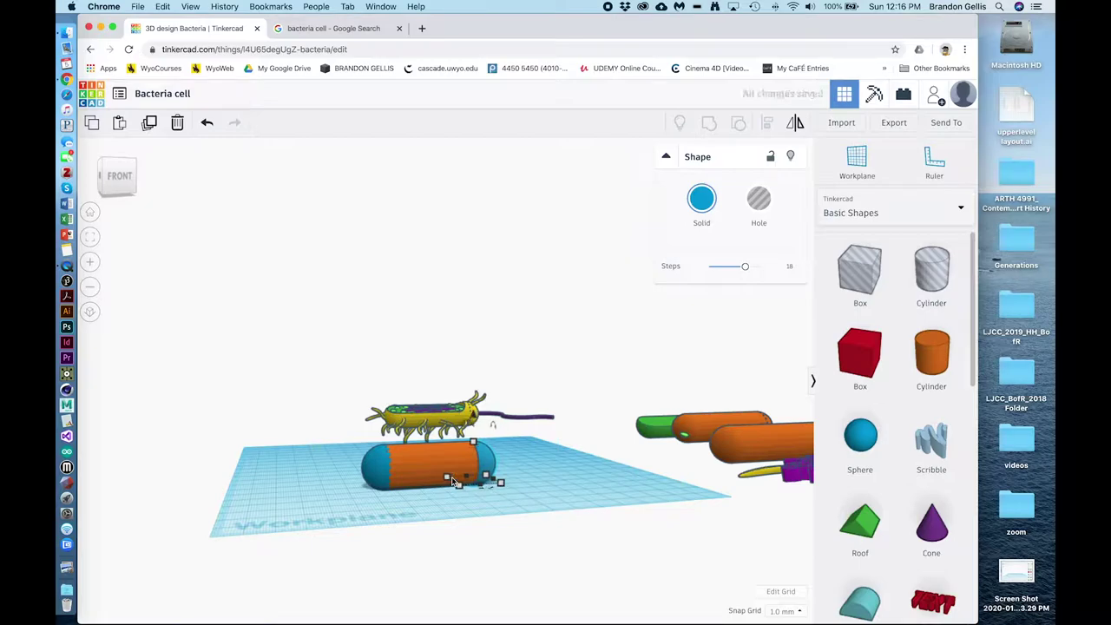
Group the cylinder and both end spheres into one capsule.
left_click(545, 486)
right_click_drag(546, 486, 550, 564)
left_click_drag(521, 448, 287, 526)
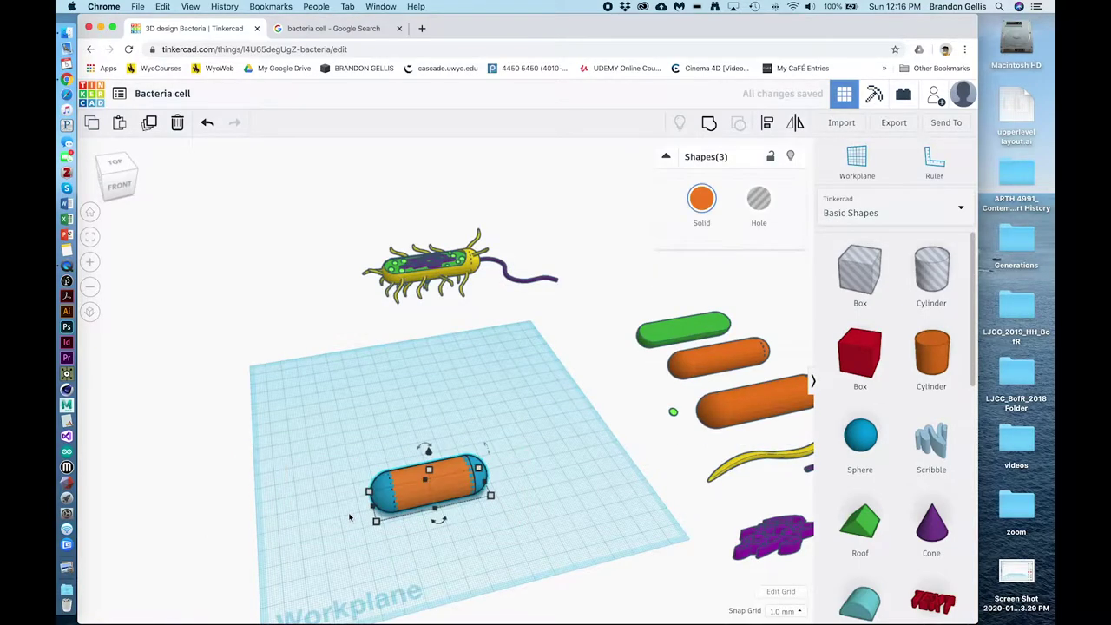
left_click(708, 124)
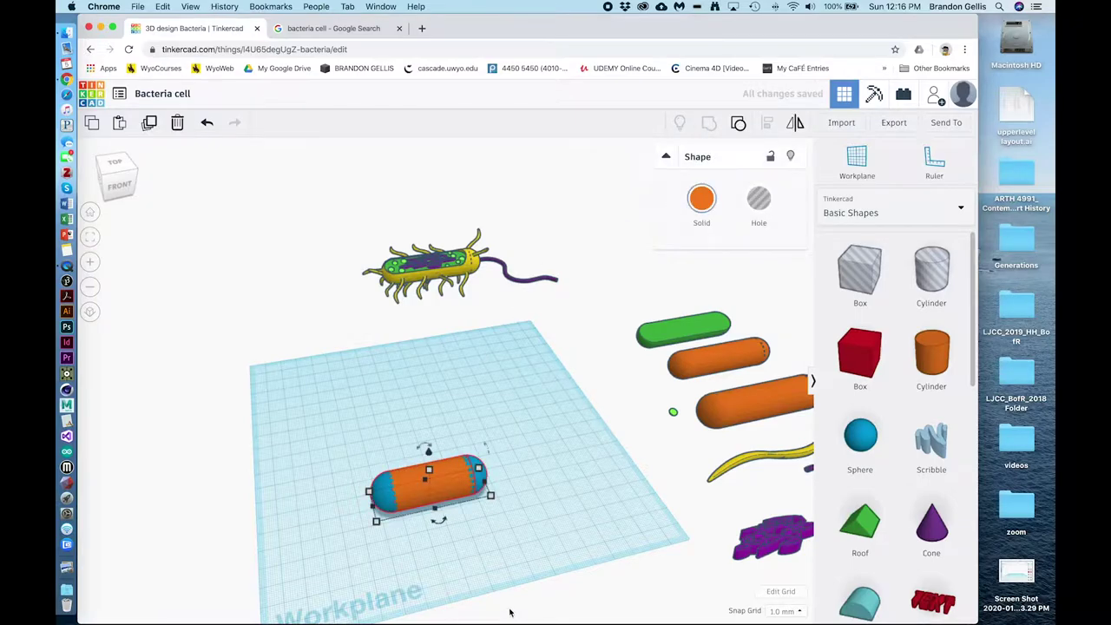
Recolor the grouped capsule with the preset yellow.
left_click(500, 569)
right_click_drag(499, 569, 436, 468)
left_click(436, 468)
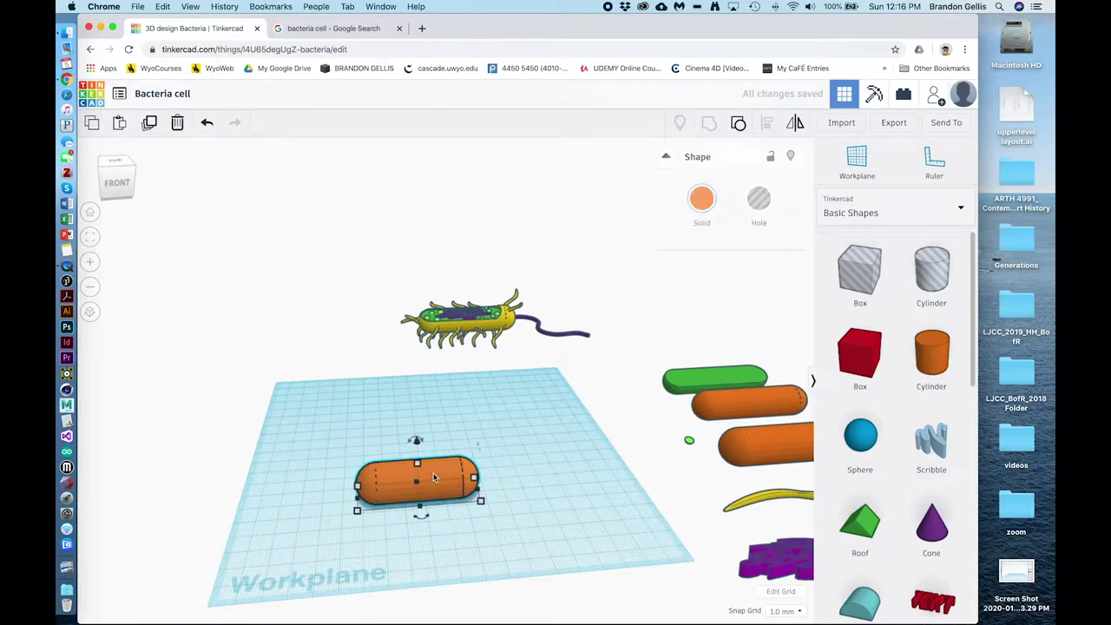
left_click(702, 196)
left_click(851, 316)
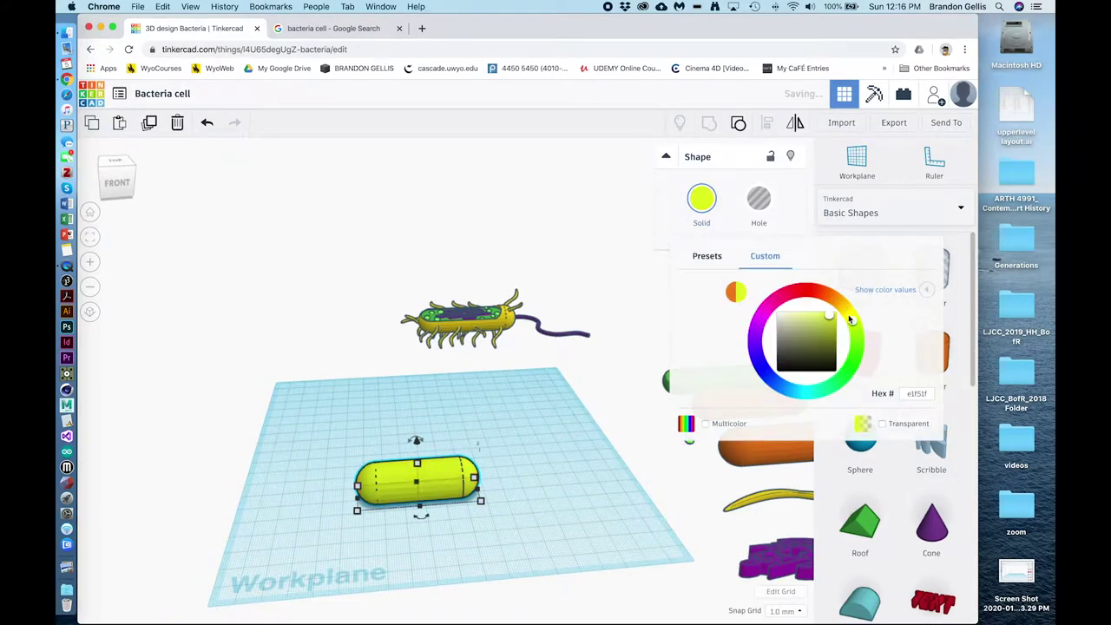
left_click(853, 322)
left_click(705, 256)
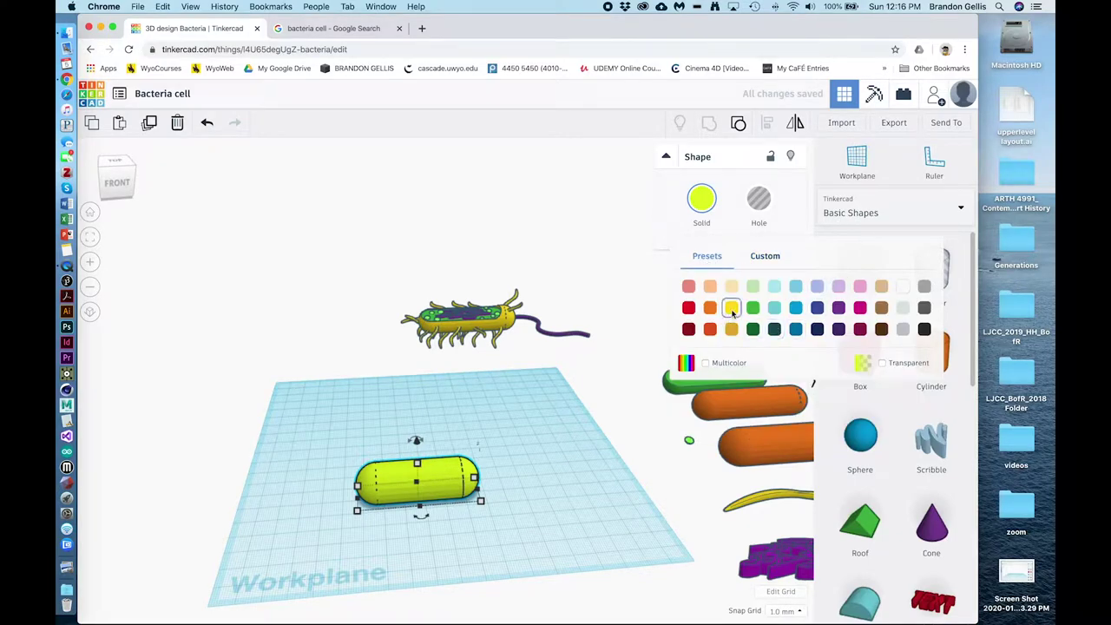
left_click(732, 310)
left_click(544, 557)
mouse_move(543, 552)
right_mouse_down()
mouse_move(548, 538)
mouse_move(541, 554)
right_mouse_up()
scroll(519, 430, "up", 3)
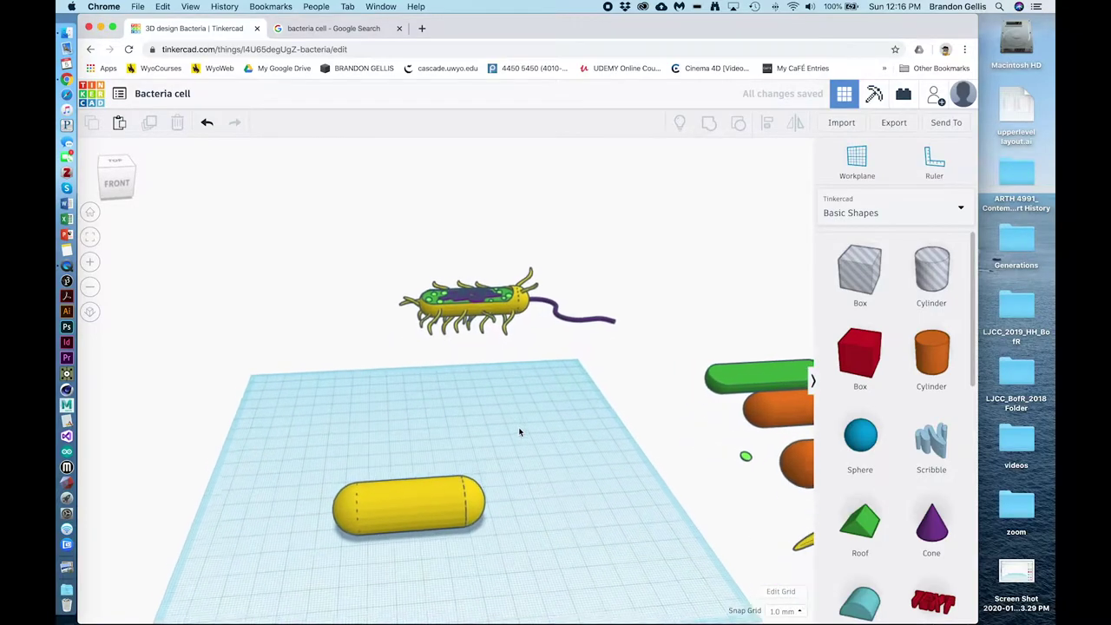
scroll(519, 431, "down", 3)
Create a smaller hole copy of the yellow capsule, about 50 mm by 16.67 mm, and raise it 3 mm.
left_click(417, 488)
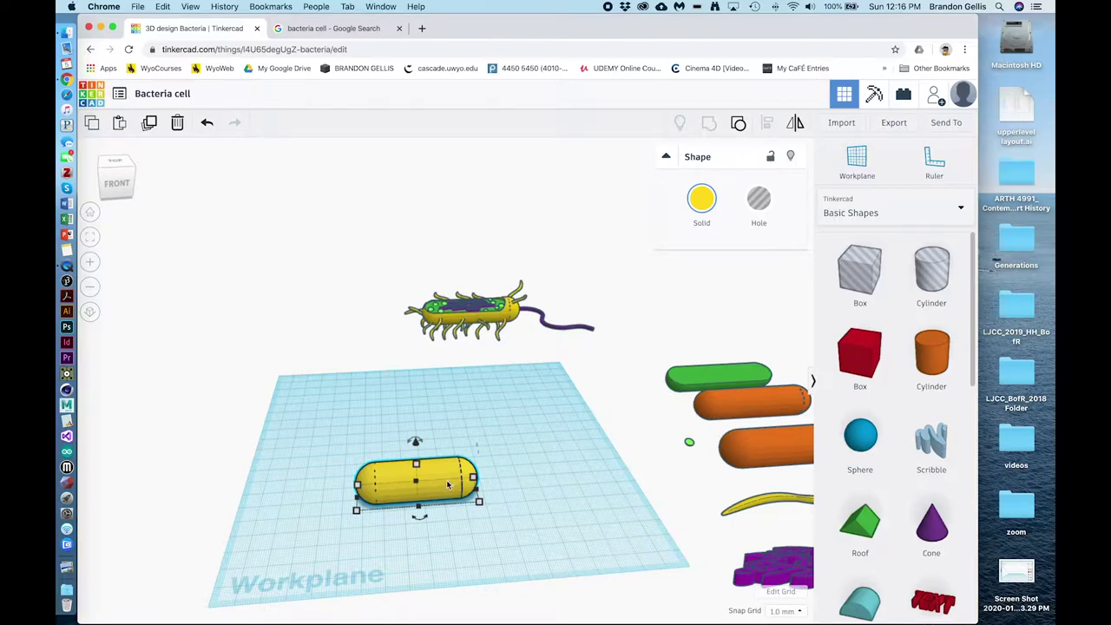
mouse_move(473, 476)
left_mouse_down()
mouse_move(530, 473)
mouse_move(533, 495)
mouse_move(439, 474)
mouse_move(454, 474)
left_mouse_up()
left_click(759, 199)
right_click_drag(380, 559, 566, 558)
left_click(500, 443)
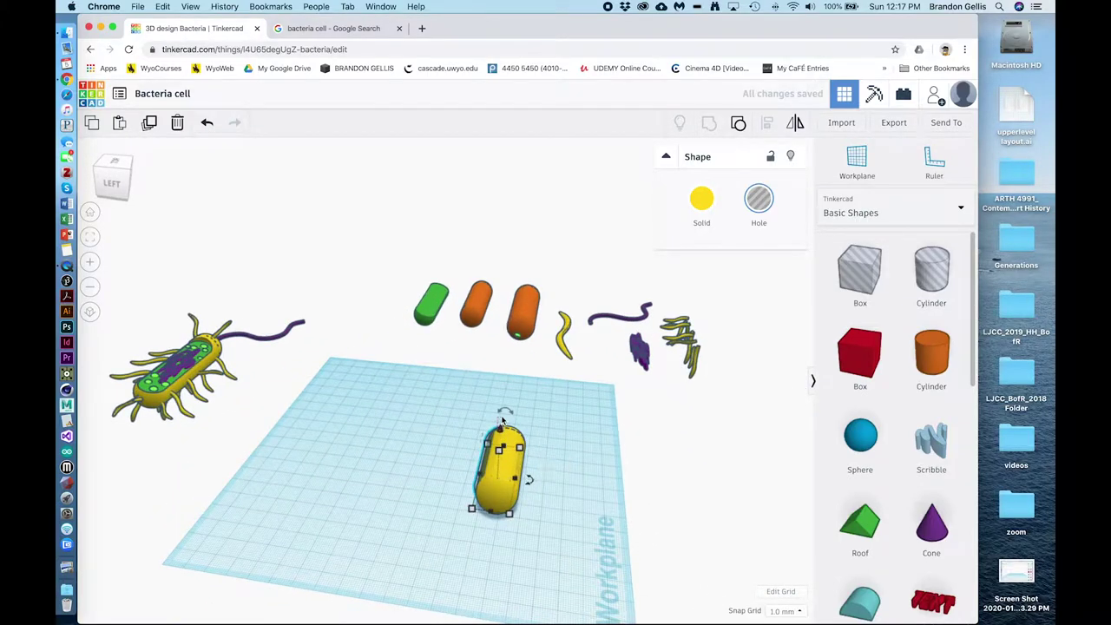
left_click(499, 419)
left_click(486, 467)
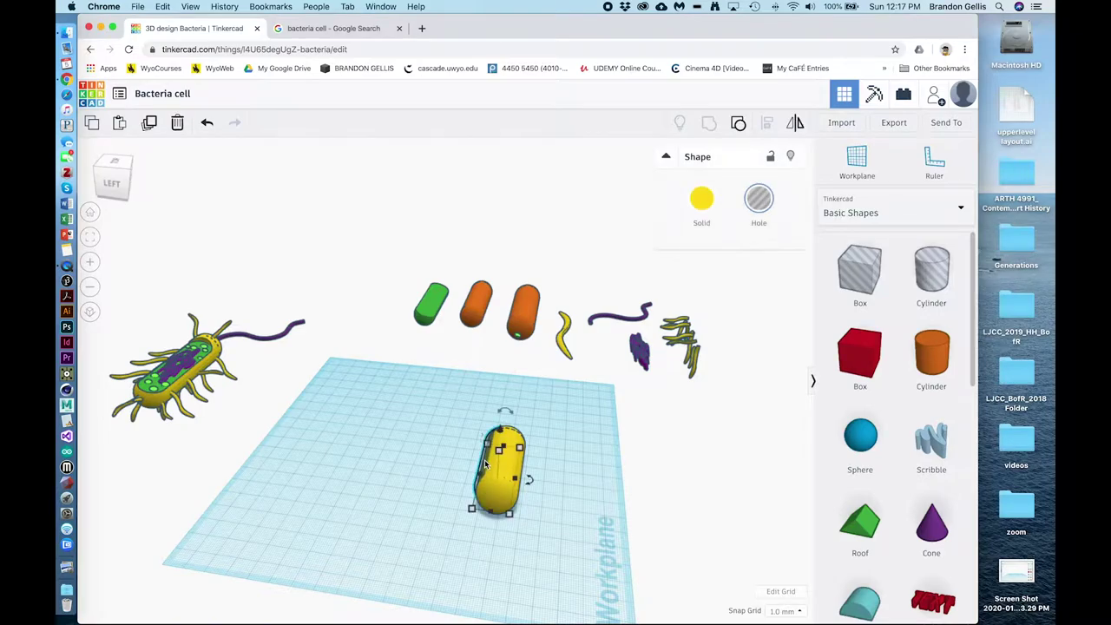
left_click_drag(502, 429, 501, 421)
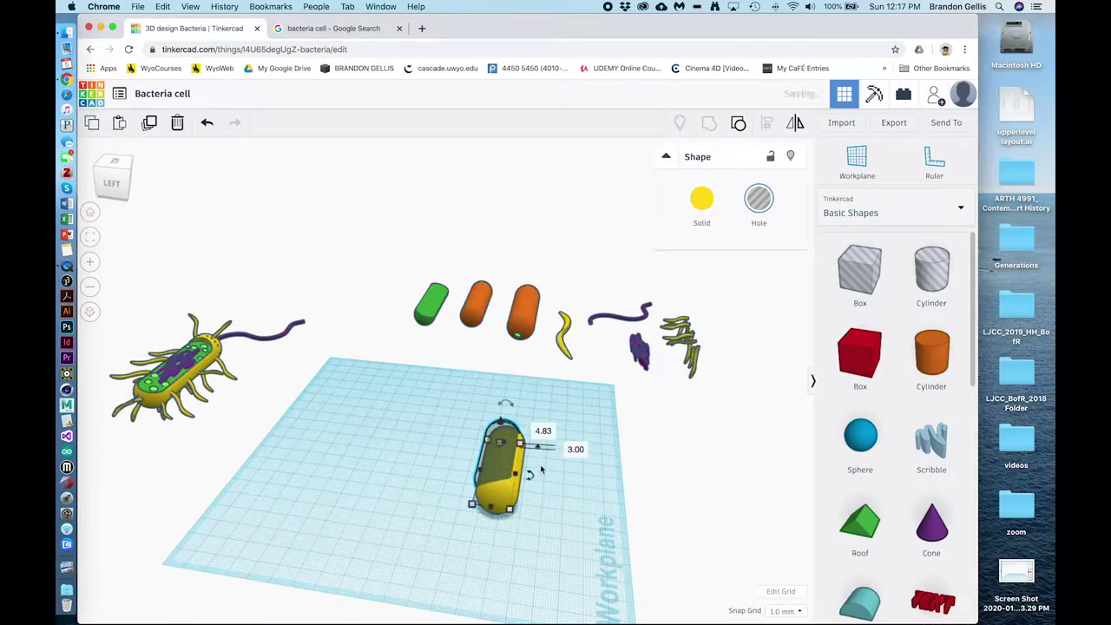
left_click_drag(512, 511, 508, 505)
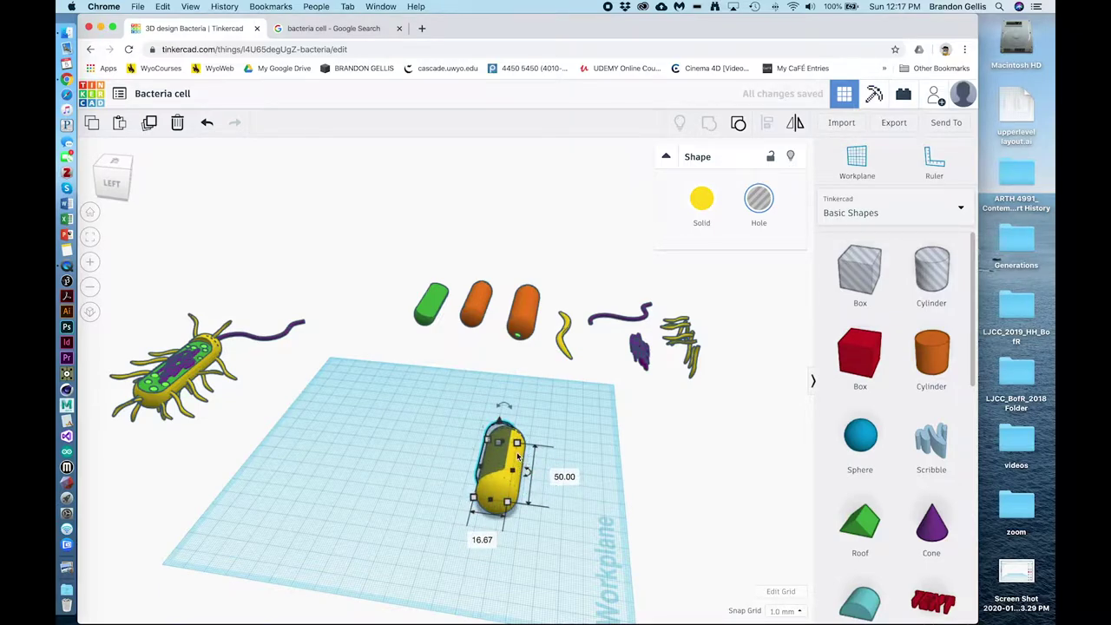
Nudge the hole capsule until it sits centered in the top of the yellow capsule.
key("Right")
key("Right")
key("Right")
key("Right")
key("Right")
key("Down")
key("Down")
key("Down")
key("Down")
key("Down")
key("Down")
key("Down")
key("Down")
key("Left")
key("Down")
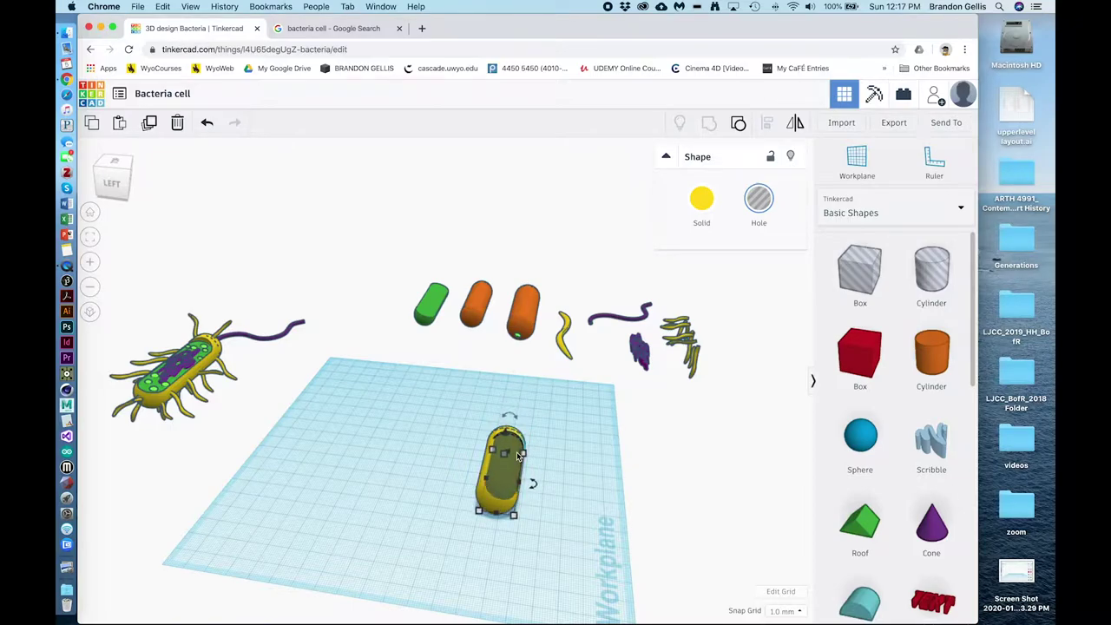
right_click_drag(590, 487, 609, 439)
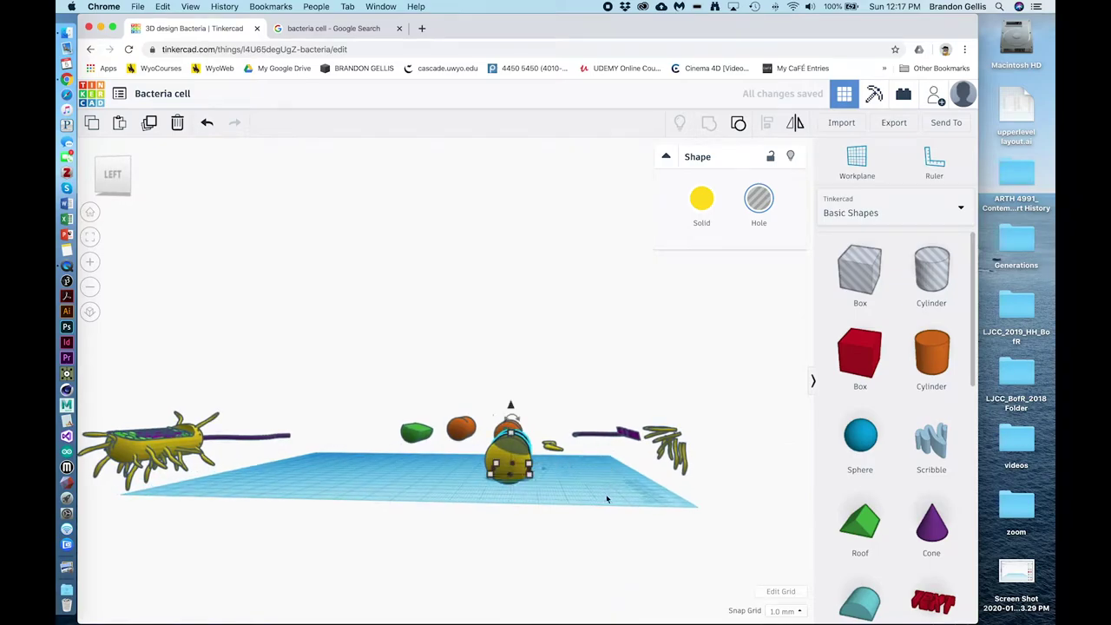
right_click_drag(607, 498, 579, 530)
left_click(620, 497)
Duplicate the hole capsule and move the copy to an empty area of the workplane.
left_click(502, 483)
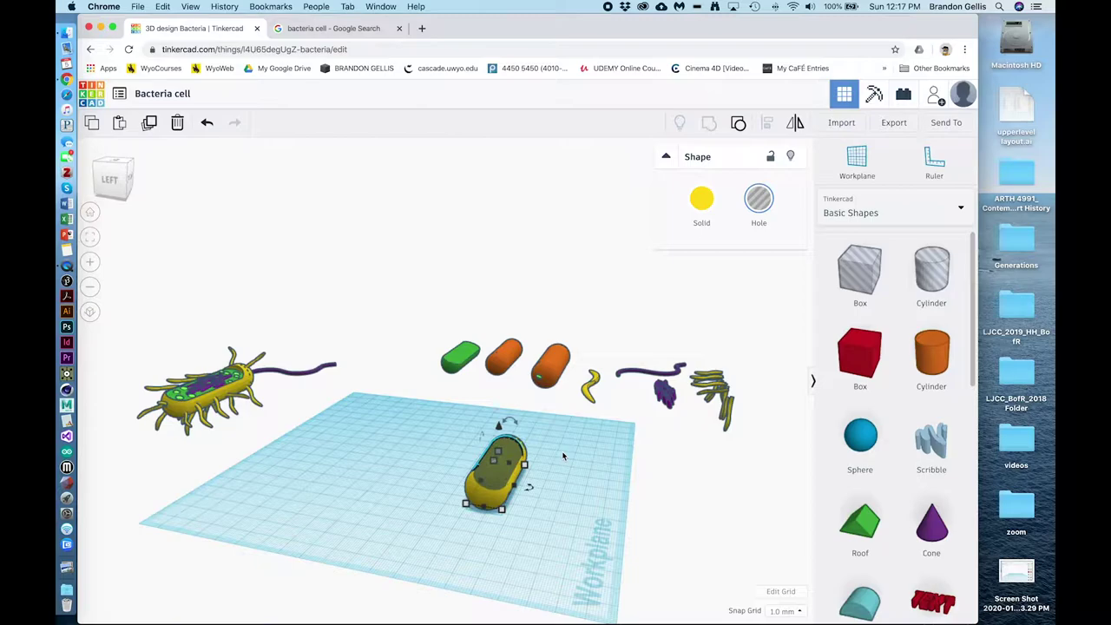
key("super+v")
left_click_drag(516, 486, 390, 457)
left_click(594, 544)
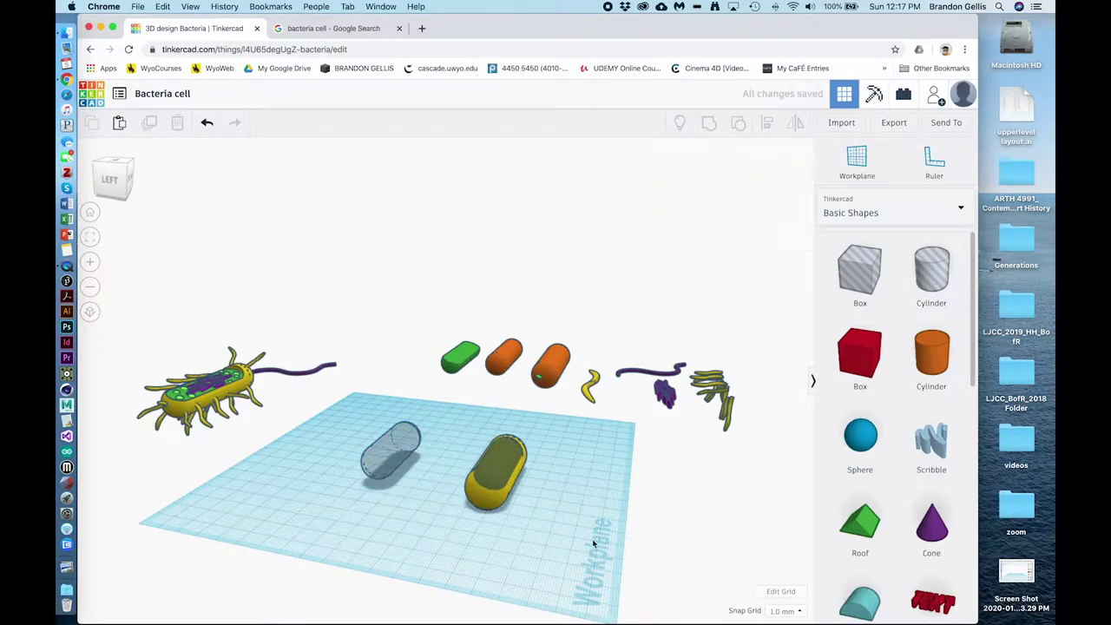
Duplicate the yellow capsule and move the copy 92 mm away, beside the spare hole capsule.
left_click(493, 499)
left_click_drag(501, 514, 359, 476)
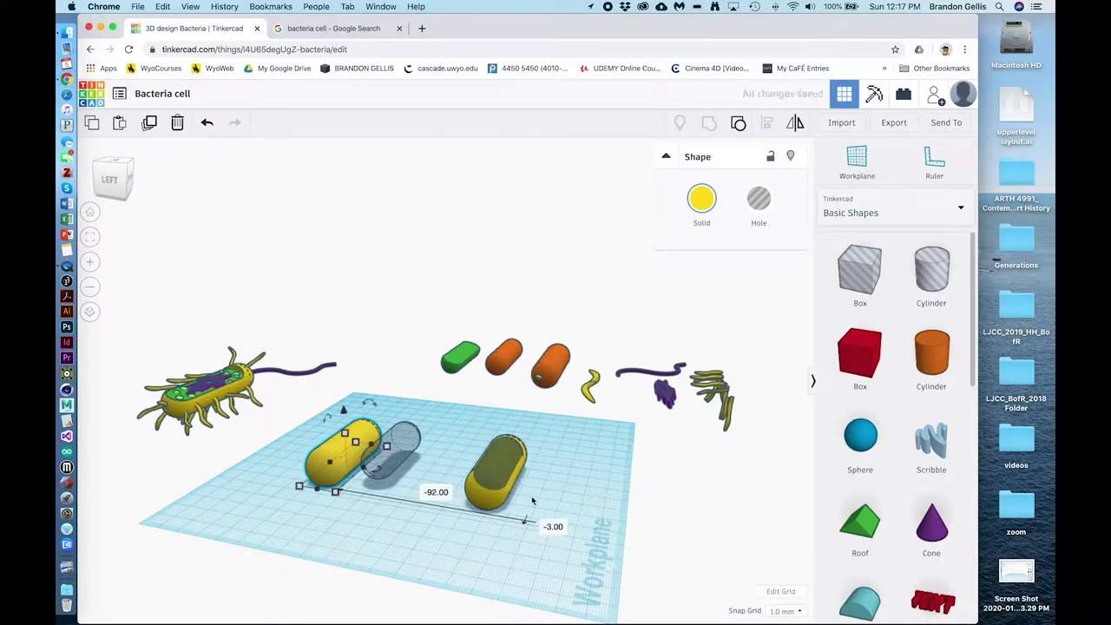
left_click(533, 501)
left_click(471, 449)
left_click(615, 473)
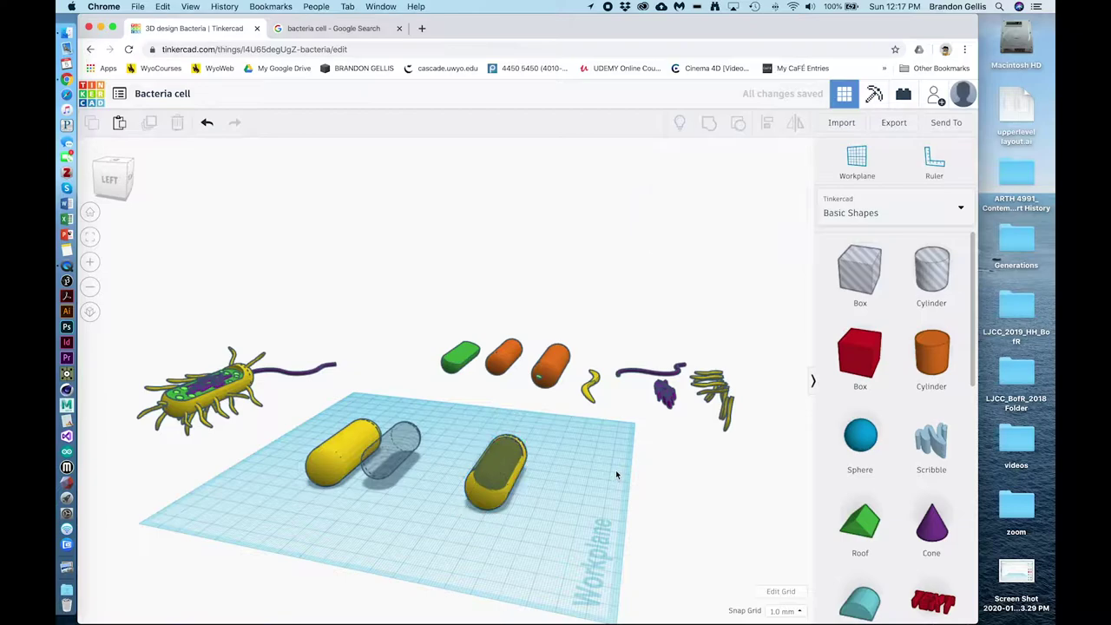
scroll(568, 483, "up", 2)
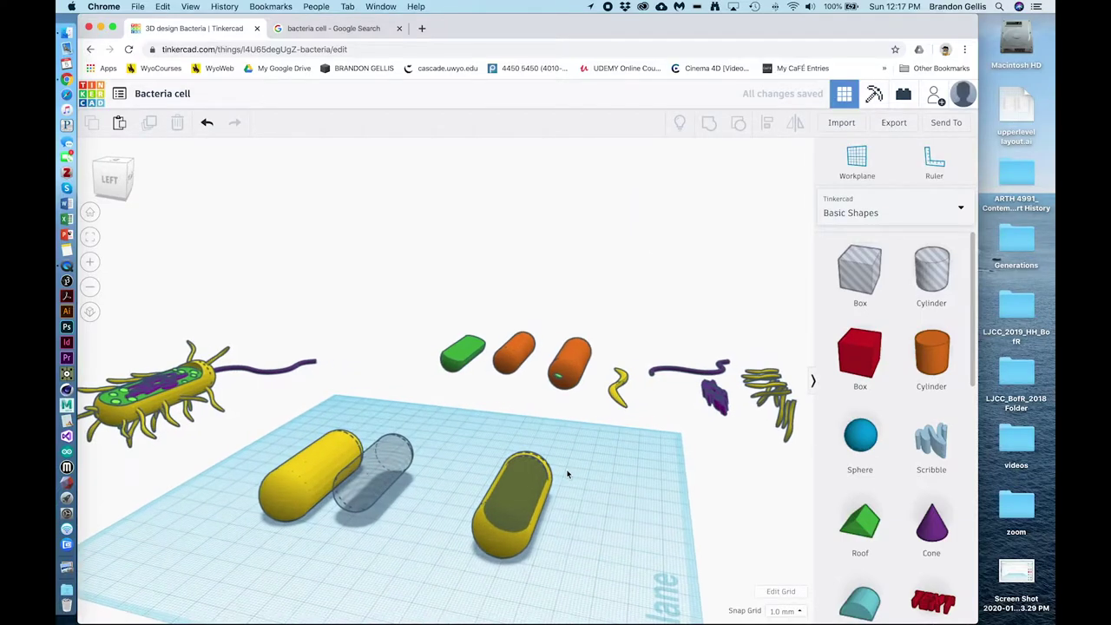
Group the yellow capsule with the hole capsule inside it to cut out the hollow cell wall.
mouse_move(535, 553)
right_mouse_down()
mouse_move(562, 515)
mouse_move(550, 547)
right_mouse_up()
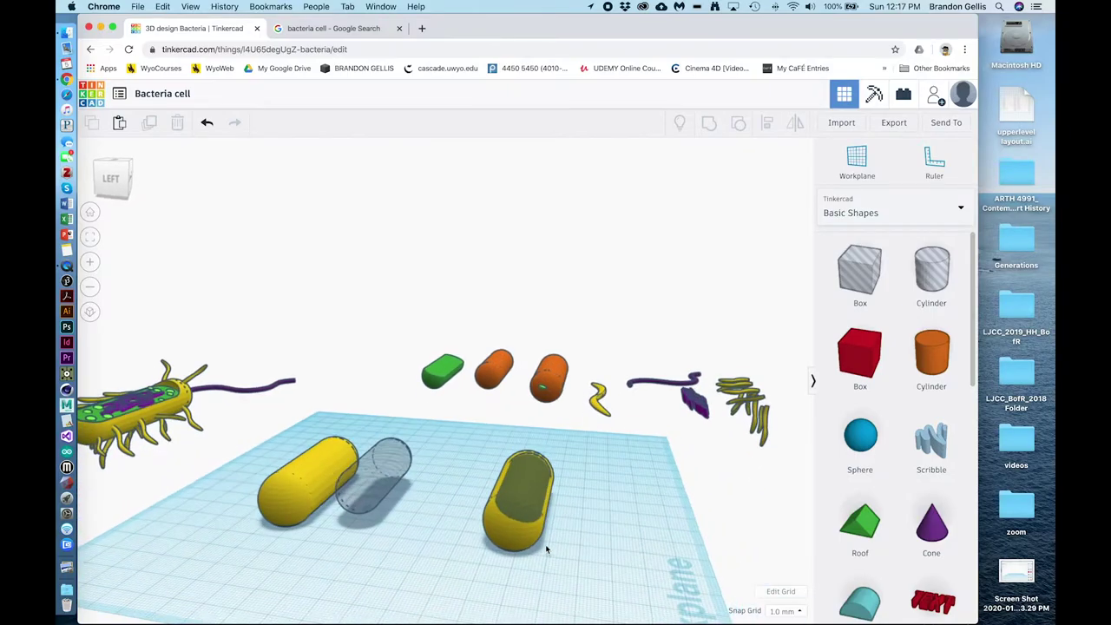
left_click(510, 536)
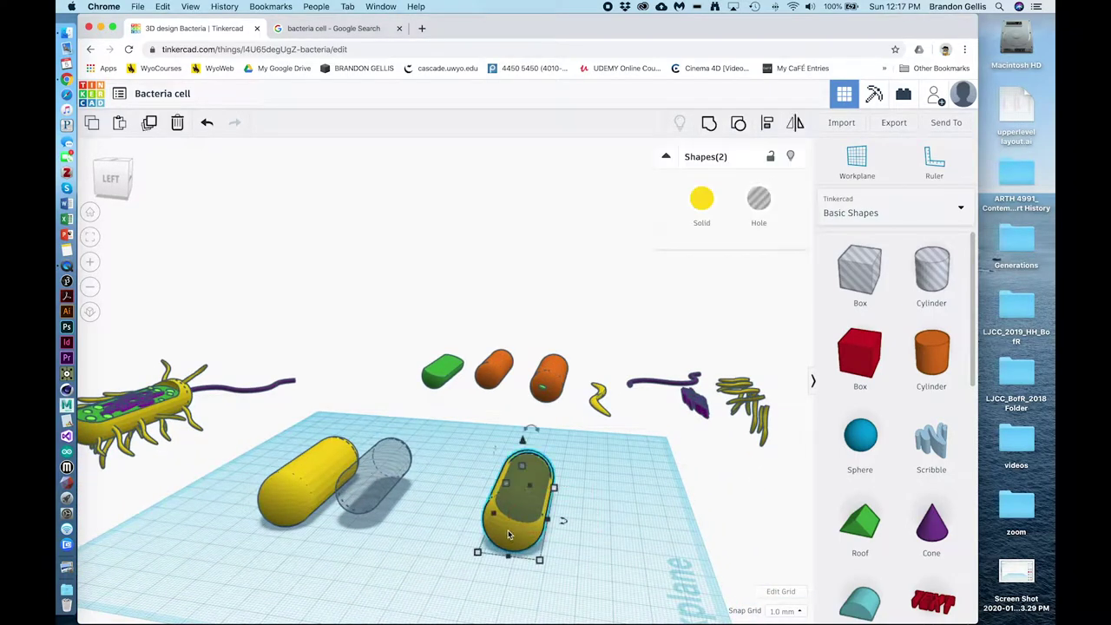
left_click(708, 124)
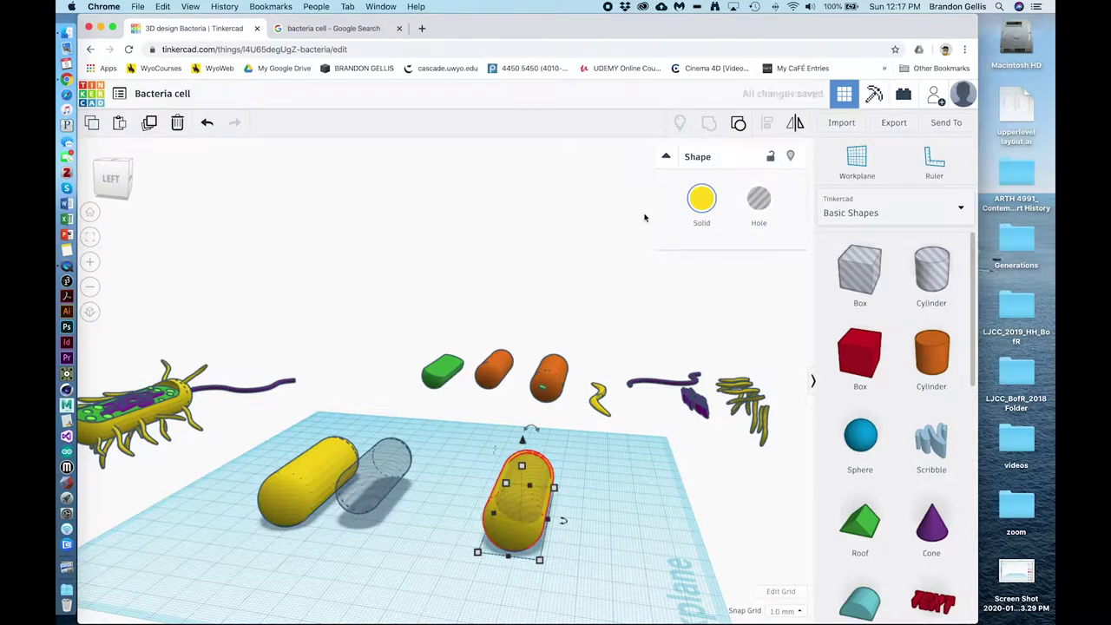
left_click(612, 535)
right_click_drag(661, 558, 561, 608)
scroll(562, 614, "up", 2)
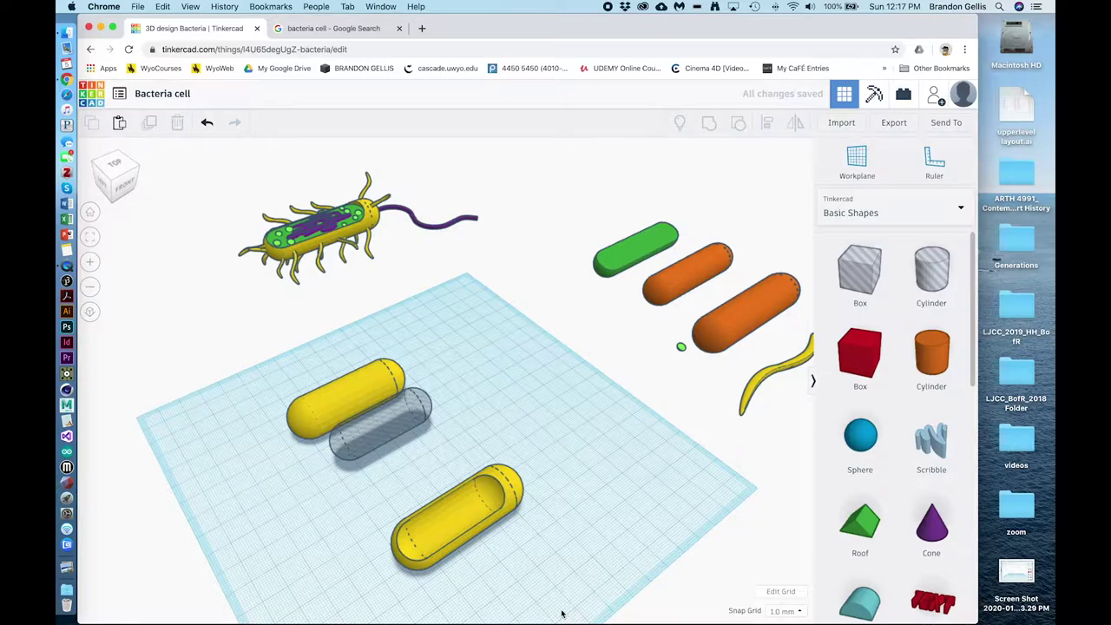
right_click_drag(566, 611, 595, 565)
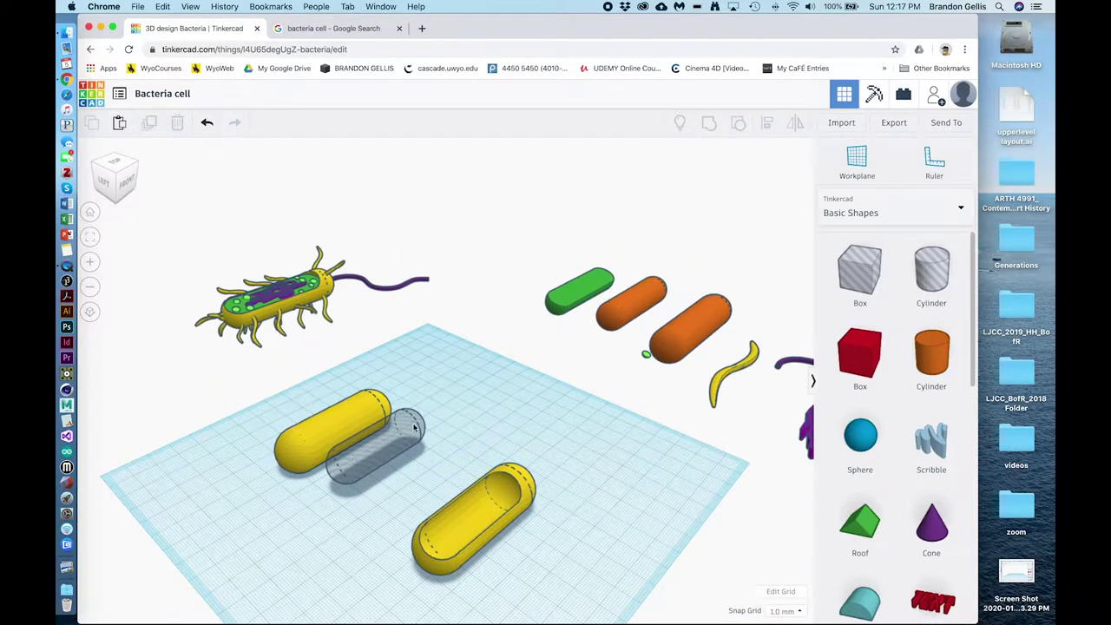
Try placing the spare hole capsule next to the hollow yellow shell as a solid green shape.
left_click_drag(351, 453, 559, 566)
left_click(699, 205)
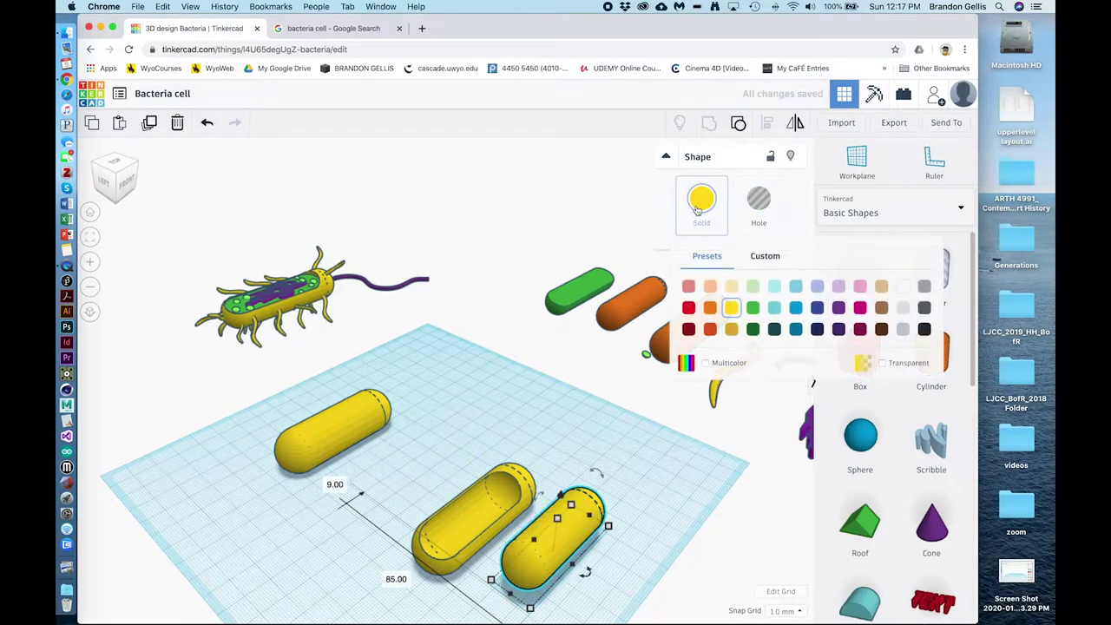
left_click(753, 307)
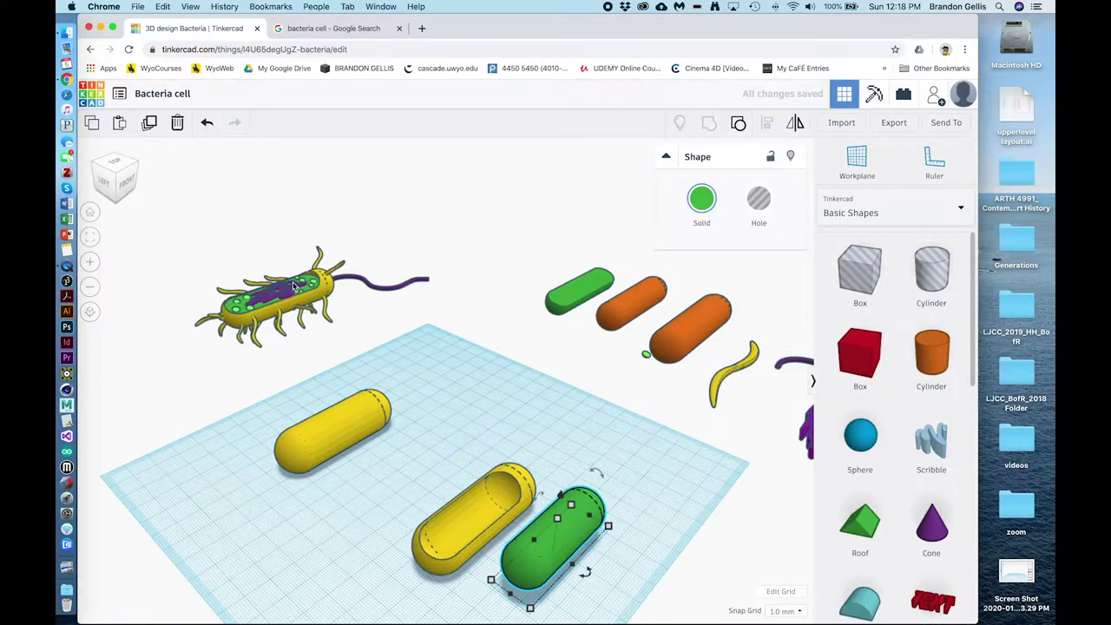
left_click(330, 29)
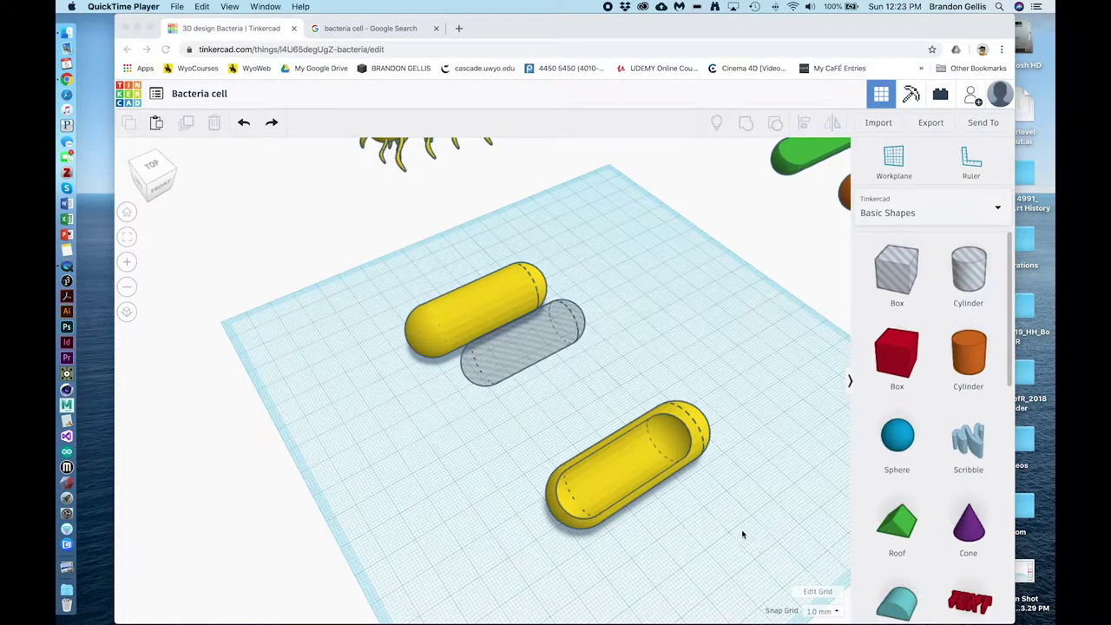
Move the spare hole capsule away from the solid yellow capsule into the gap before the hollow shell.
middle_click_drag(707, 521, 640, 516)
left_click(492, 329)
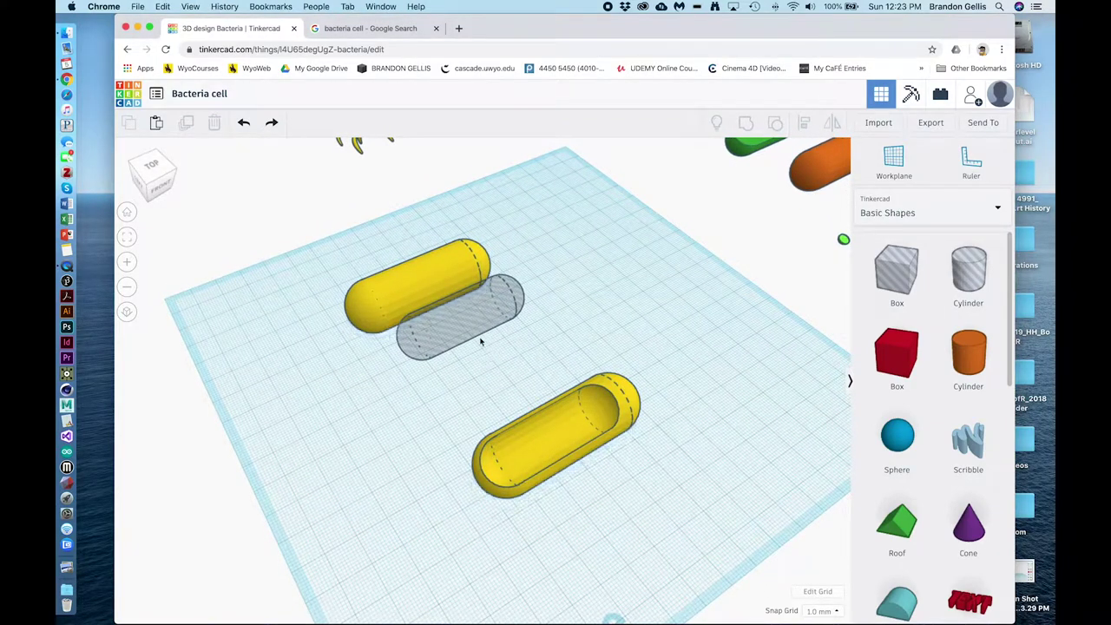
left_click(483, 363)
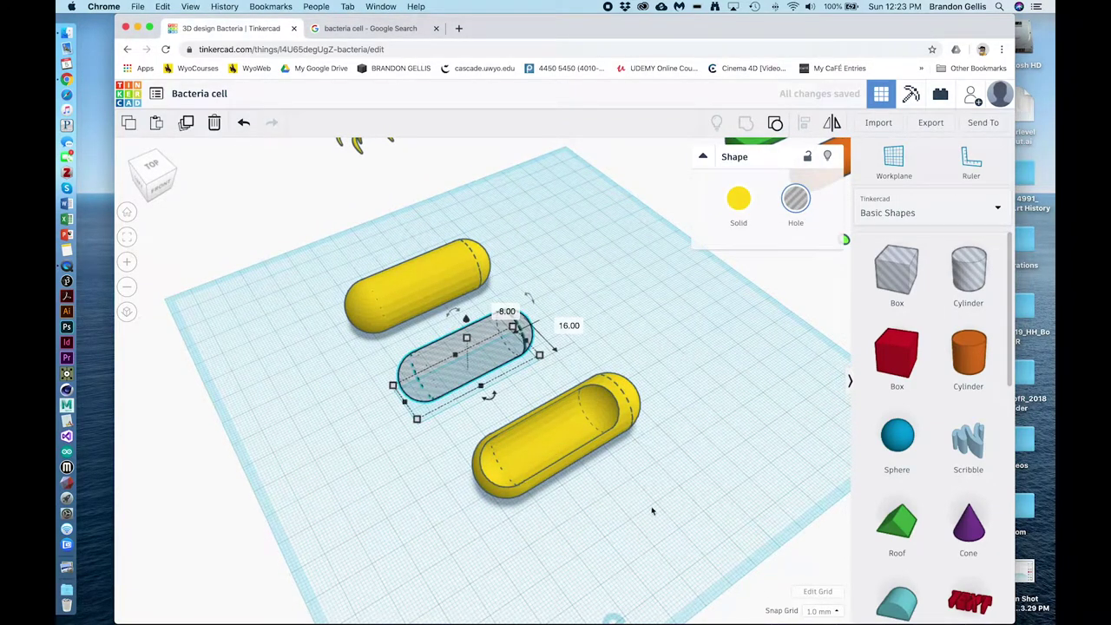
scroll(643, 523, "down", 2)
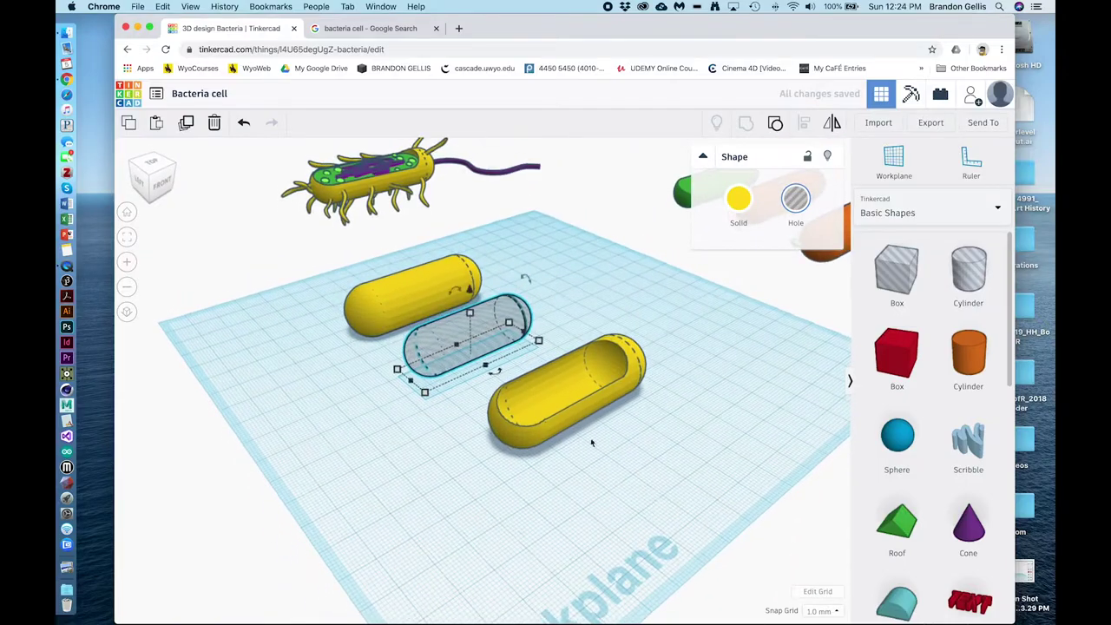
Bring the finished green half capsule onto the back of the workplane as a reference piece.
left_click(679, 199)
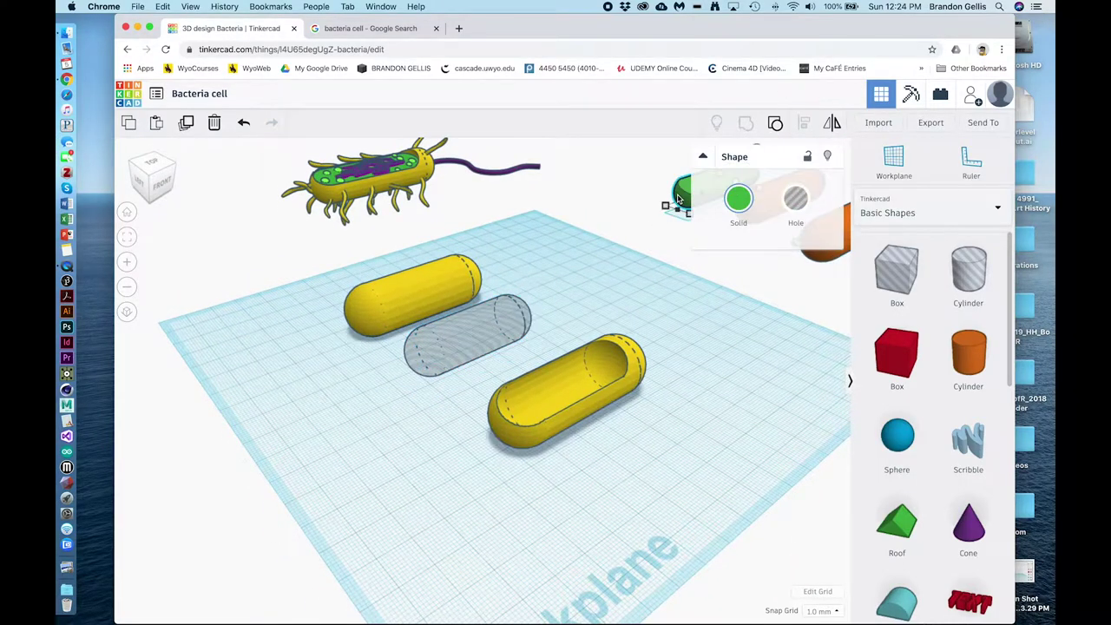
left_click_drag(680, 192, 595, 230)
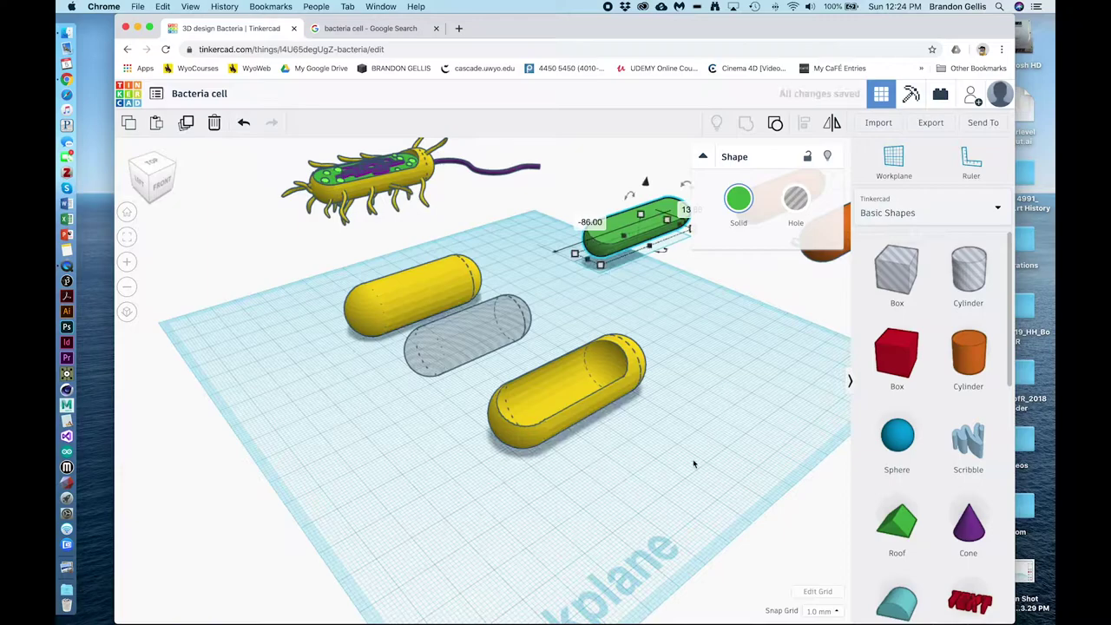
left_click(666, 508)
Move the hole capsule to the far side of the hollow shell and turn it into a solid green shape.
right_click_drag(666, 508, 654, 473)
left_click_drag(450, 337, 629, 411)
mouse_move(628, 504)
right_mouse_down()
mouse_move(640, 497)
mouse_move(627, 518)
right_mouse_up()
left_click(735, 198)
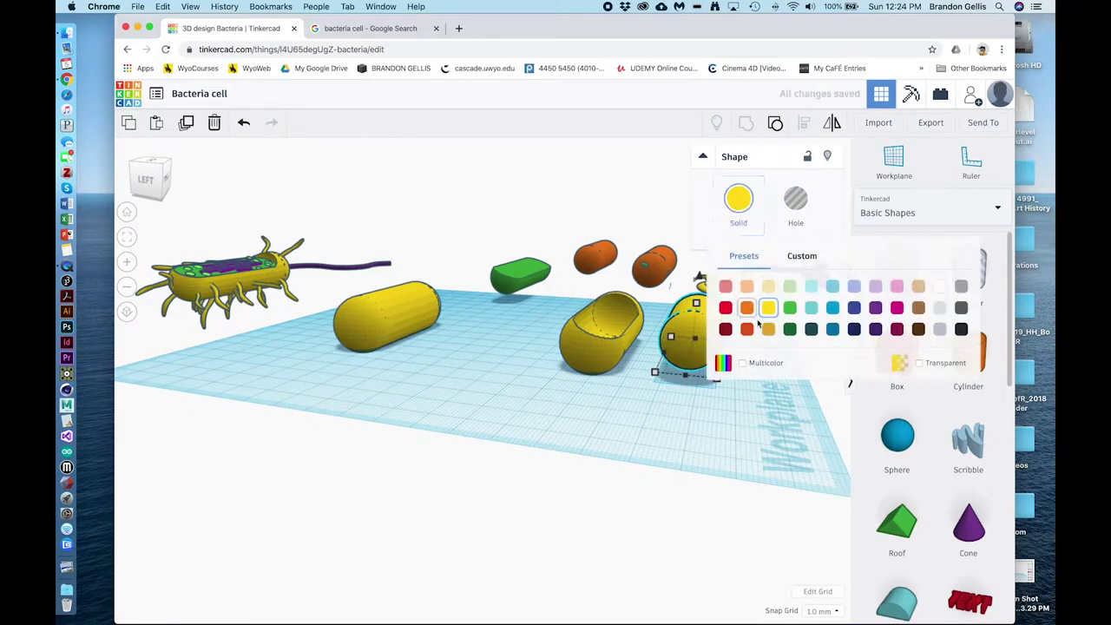
left_click(788, 308)
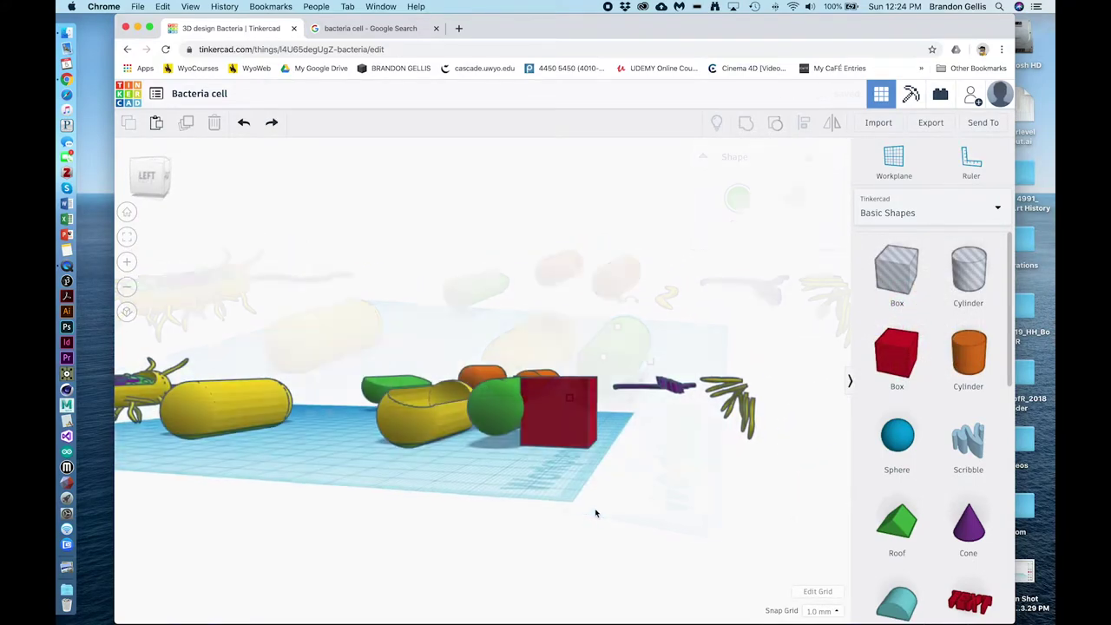
Add a red box beside the green capsule and tilt it to match the slanted opening of the shell.
left_click(584, 419)
left_click_drag(584, 419, 565, 429)
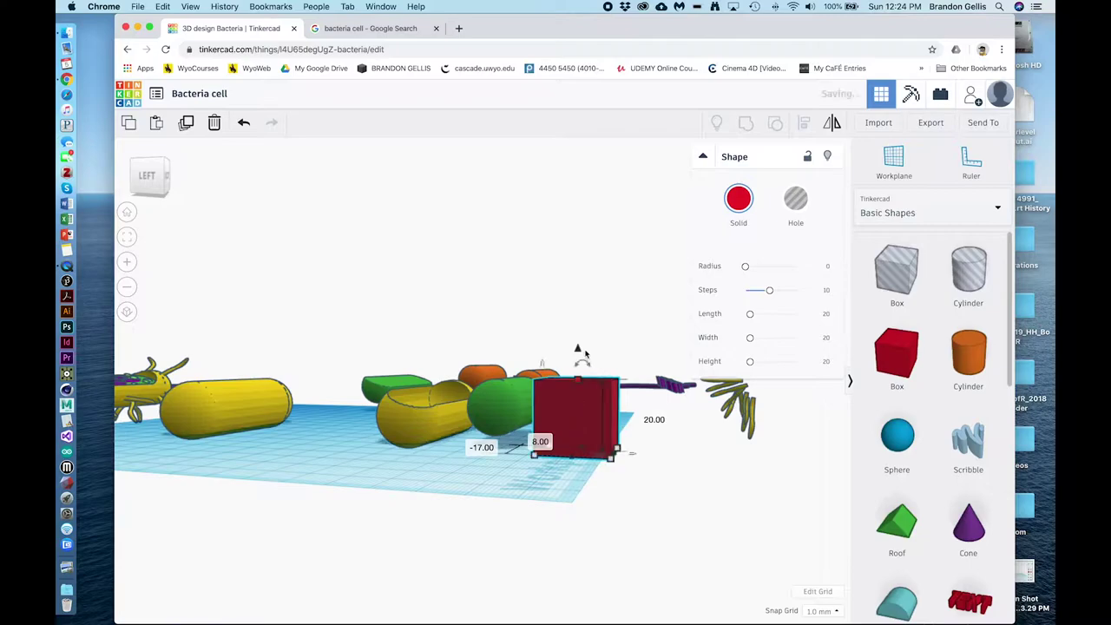
left_click_drag(614, 383, 627, 403)
right_click_drag(627, 434, 660, 430)
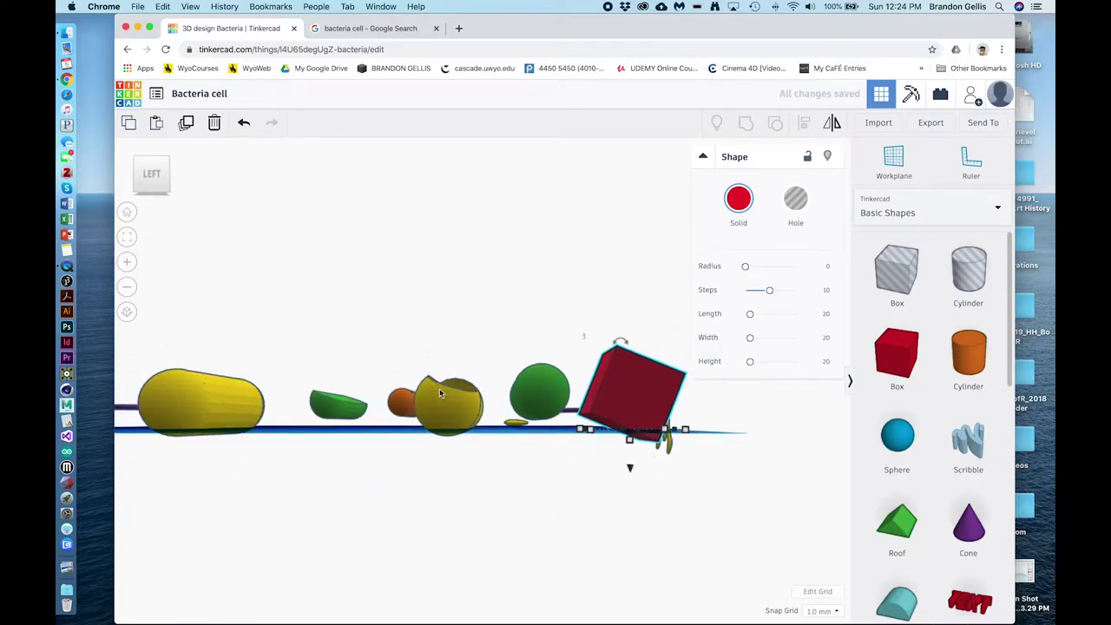
mouse_move(628, 344)
left_click_drag(621, 345, 621, 344)
Shift the tilted box over the green capsule's end and raise it so its lower face crosses the capsule.
mouse_move(577, 391)
left_mouse_down()
mouse_move(491, 362)
mouse_move(559, 347)
mouse_move(565, 399)
mouse_move(552, 386)
mouse_move(565, 391)
left_mouse_up()
mouse_move(553, 330)
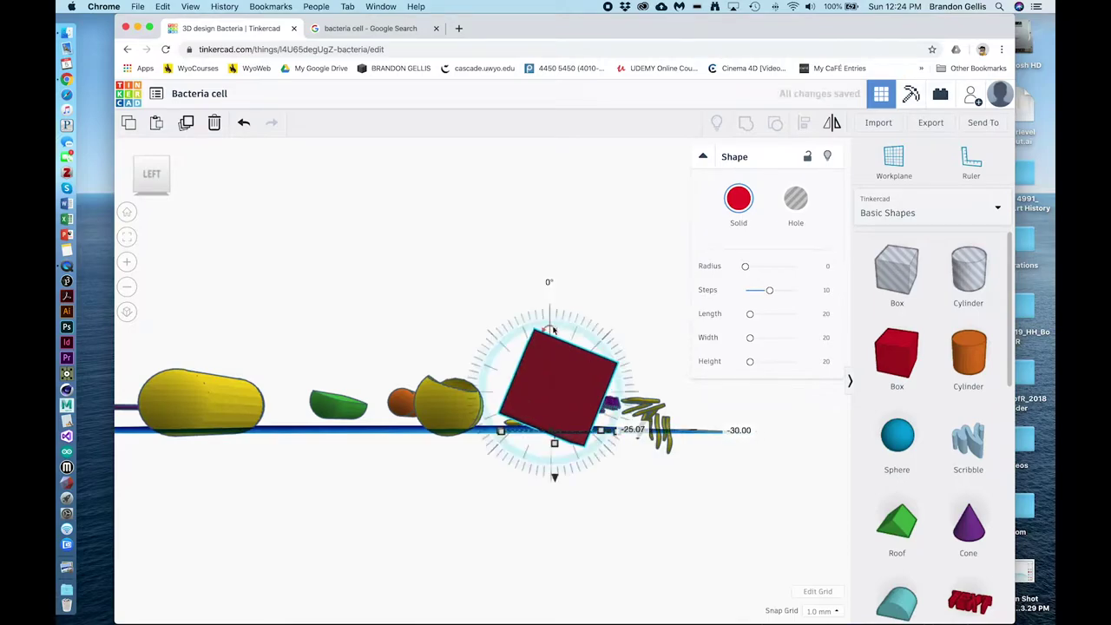
left_click_drag(556, 475, 556, 447)
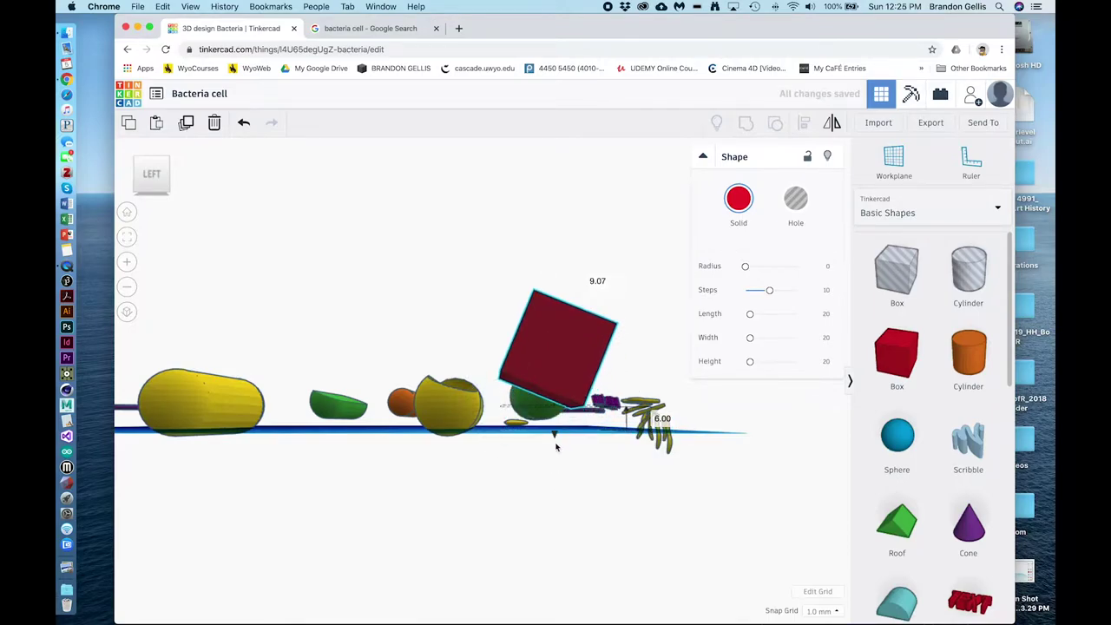
right_click_drag(666, 480, 475, 539)
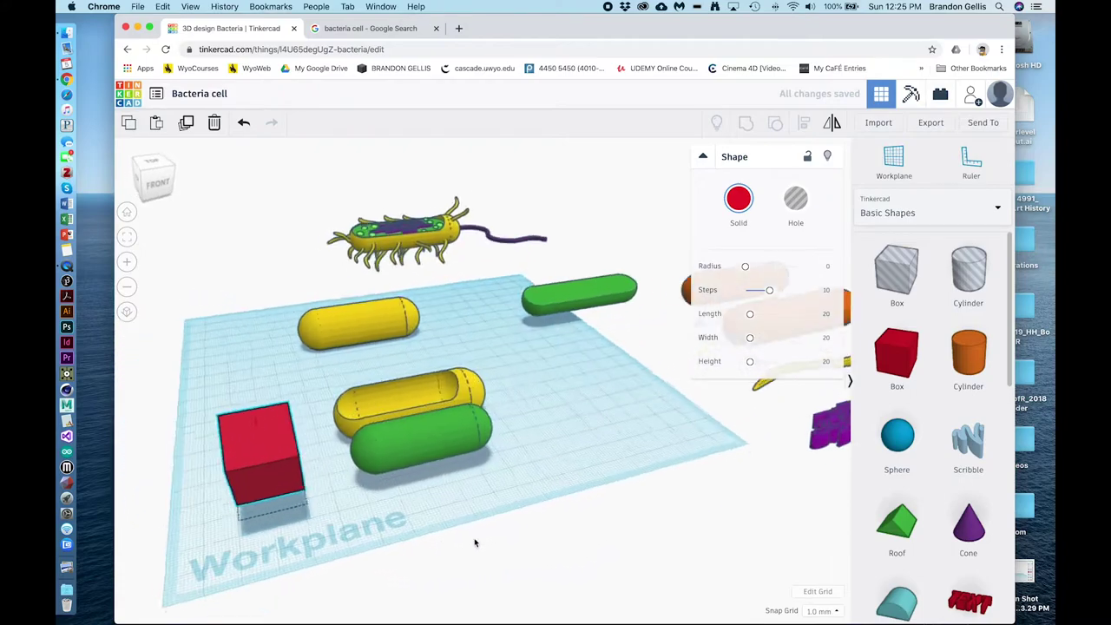
Stretch the tilted box lengthwise until it covers the whole green capsule.
left_click_drag(296, 468, 496, 441)
right_click_drag(422, 528, 560, 513)
left_click_drag(544, 397, 554, 398)
left_click(571, 462)
right_click_drag(585, 483, 491, 348)
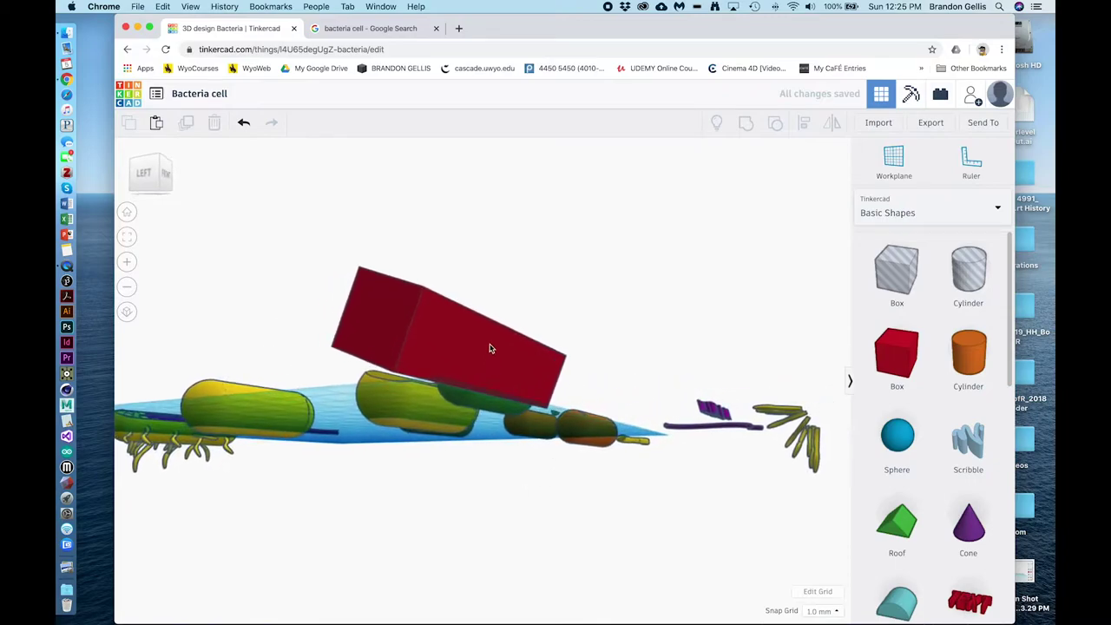
Turn the stretched box into a hole and group it with the green capsule to slice off the capsule's upper part.
left_click(491, 347)
left_click(794, 201)
right_click_drag(555, 486, 588, 485)
left_click(521, 415, "shift")
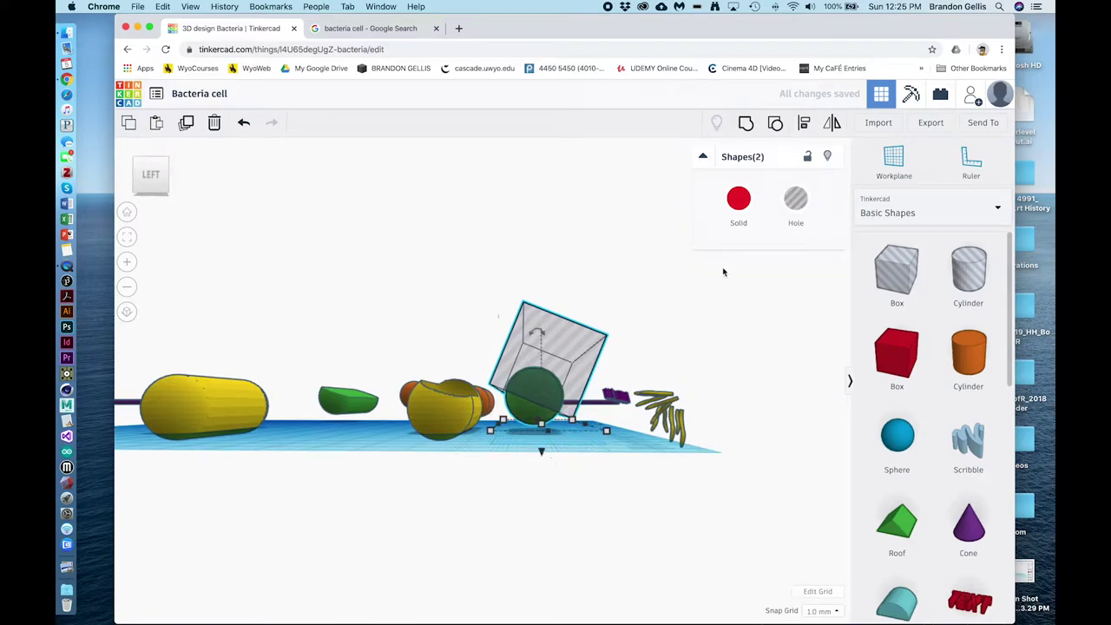
left_click(746, 123)
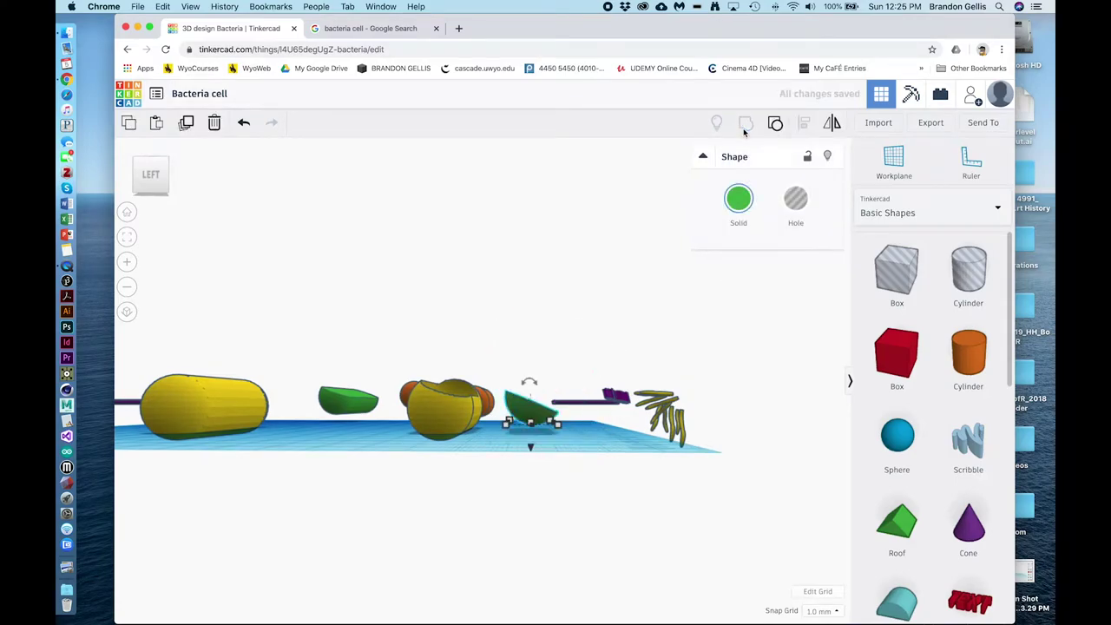
Move the sliced green capsule into the hollow yellow shell and line it up lengthwise with the cavity.
right_click_drag(530, 499, 576, 516)
left_click(575, 516)
left_click_drag(554, 489, 434, 473)
right_click_drag(653, 545, 573, 573)
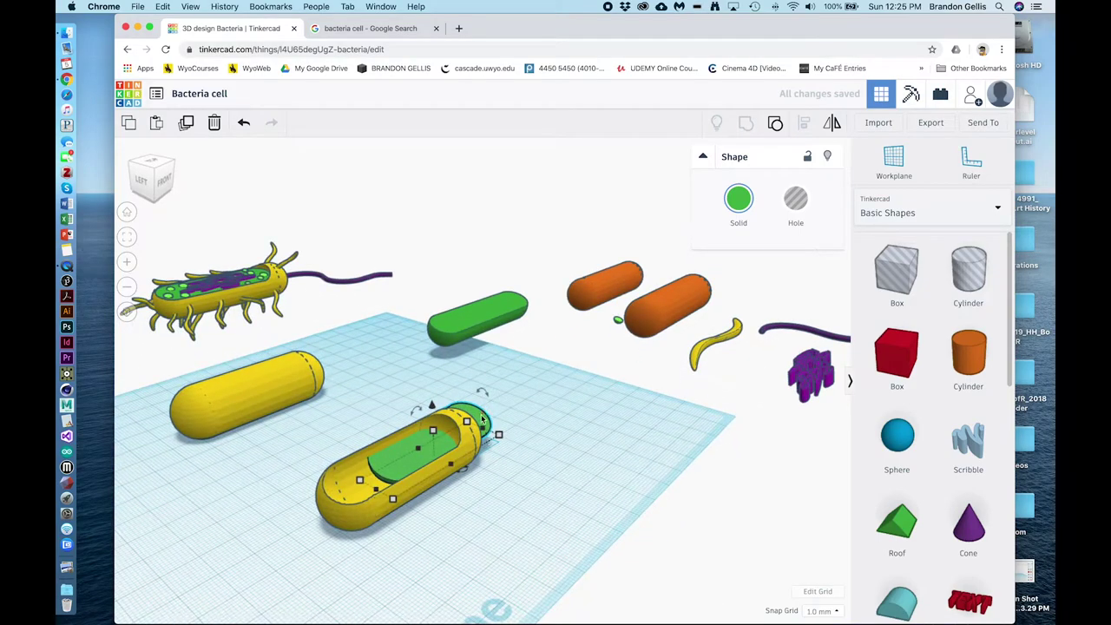
left_click(452, 430, "shift")
left_click_drag(422, 451, 390, 477)
left_click(585, 519)
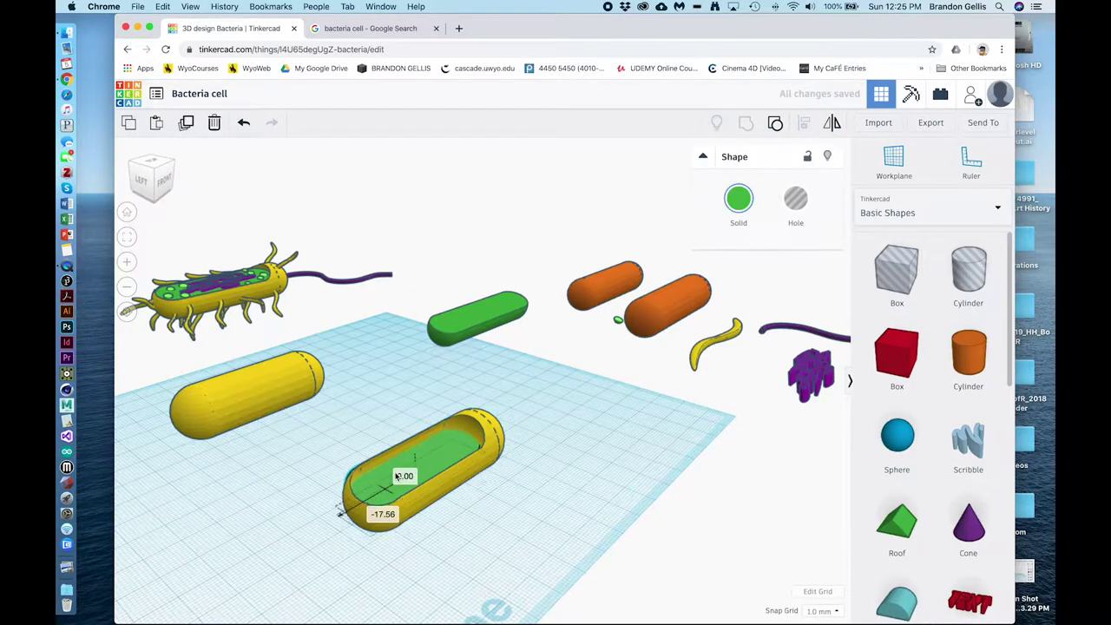
Adjust the green filling's height and position until it fits the opening of the yellow shell.
left_click_drag(456, 437, 456, 433)
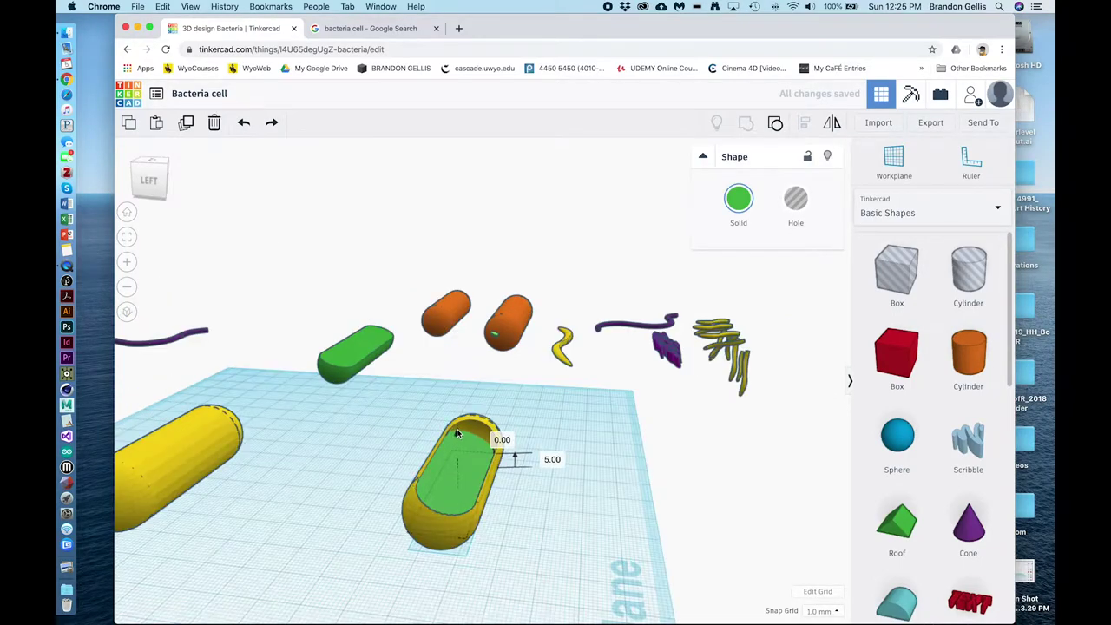
right_click_drag(633, 533, 579, 546)
left_click(501, 480)
left_click_drag(482, 428, 478, 421)
right_click_drag(596, 527, 490, 552)
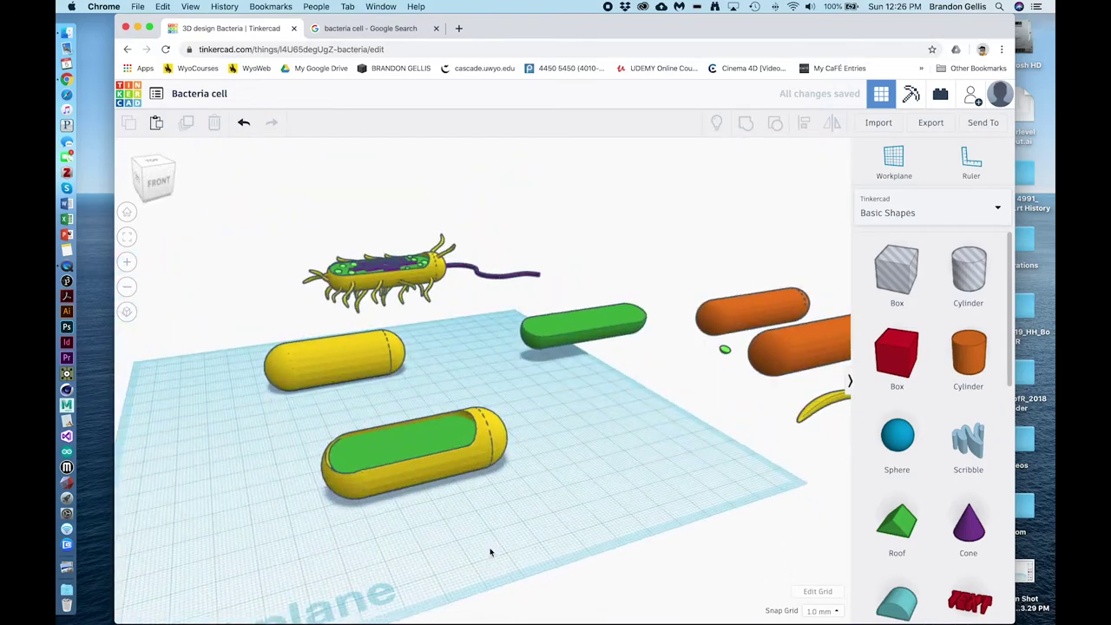
Check the ribosomes in the bacteria anatomy reference image and add a small sphere beside the yellow shell.
left_click(387, 32)
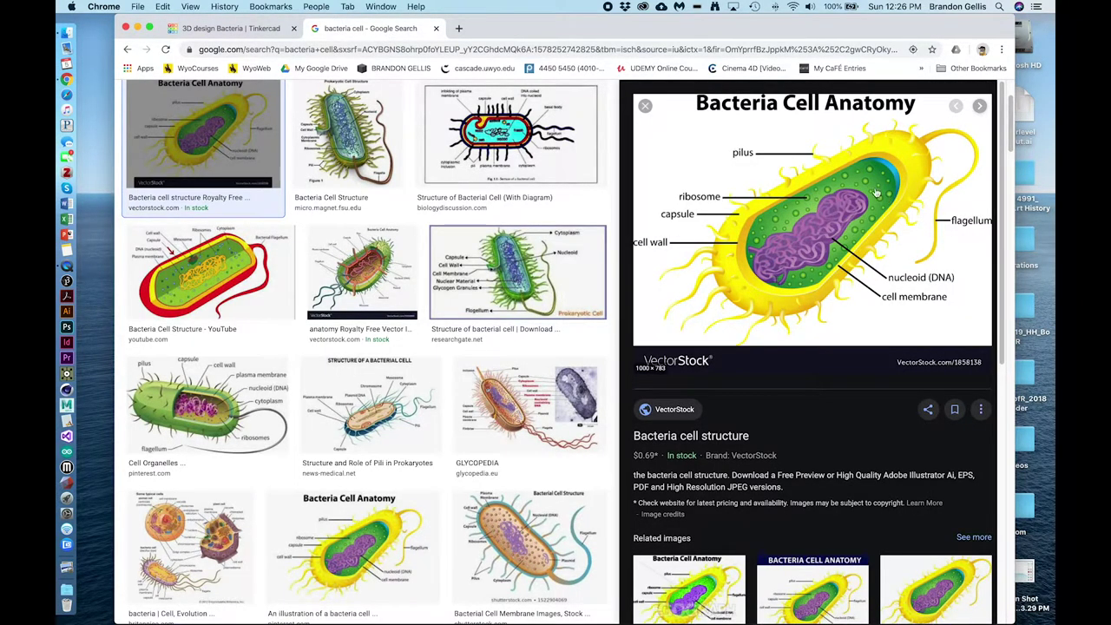
left_click(219, 27)
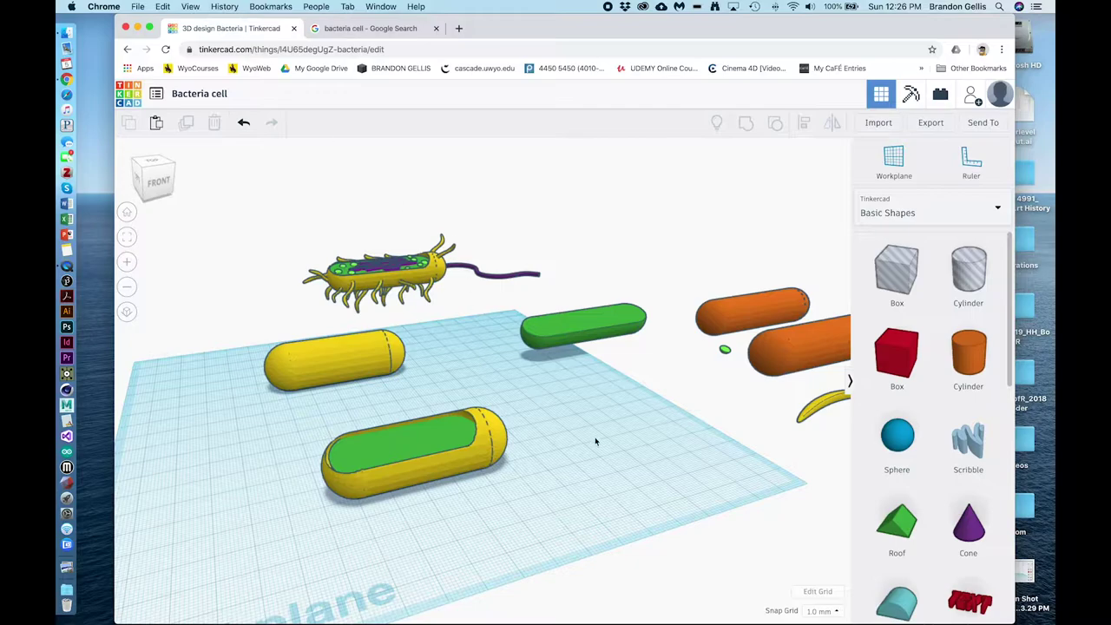
left_click_drag(898, 436, 573, 430)
left_click_drag(613, 465, 627, 420)
Duplicate the small sphere and move one sphere clear of the shell toward the workplane's near edge.
key("super+c")
key("super+v")
left_click(545, 424)
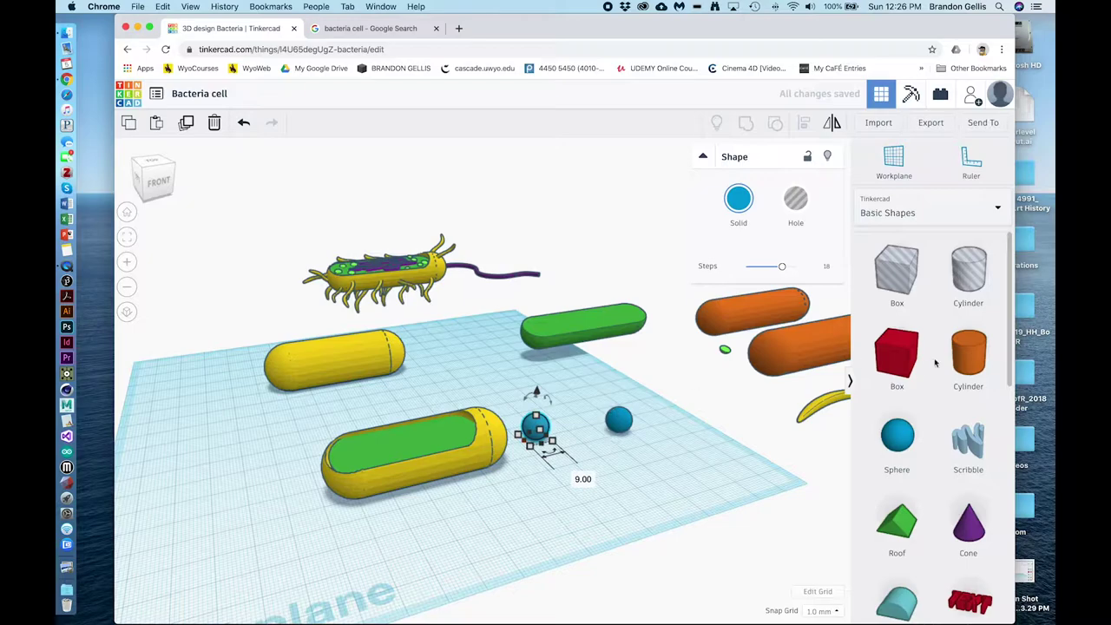
right_click_drag(672, 491, 787, 521)
left_click_drag(499, 409, 580, 461)
Add a red box beside the nearest sphere and tilt it 15 degrees.
left_click_drag(897, 352, 638, 455)
mouse_move(638, 456)
right_mouse_down()
mouse_move(640, 516)
mouse_move(636, 450)
right_mouse_up()
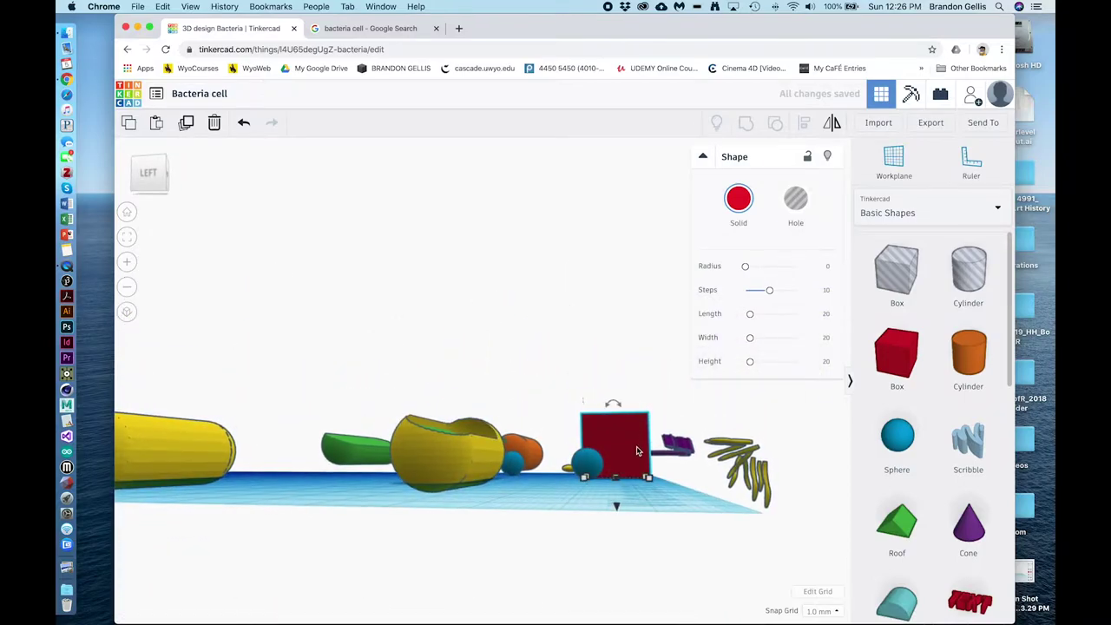
left_click_drag(613, 404, 627, 407)
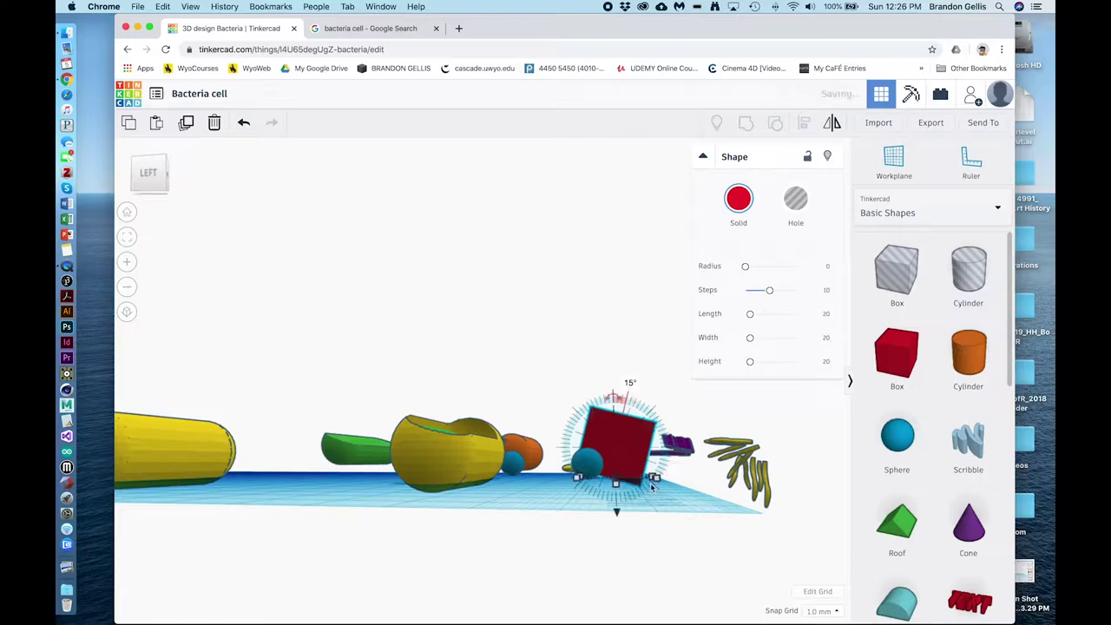
left_click(687, 516)
right_click_drag(687, 516, 632, 549)
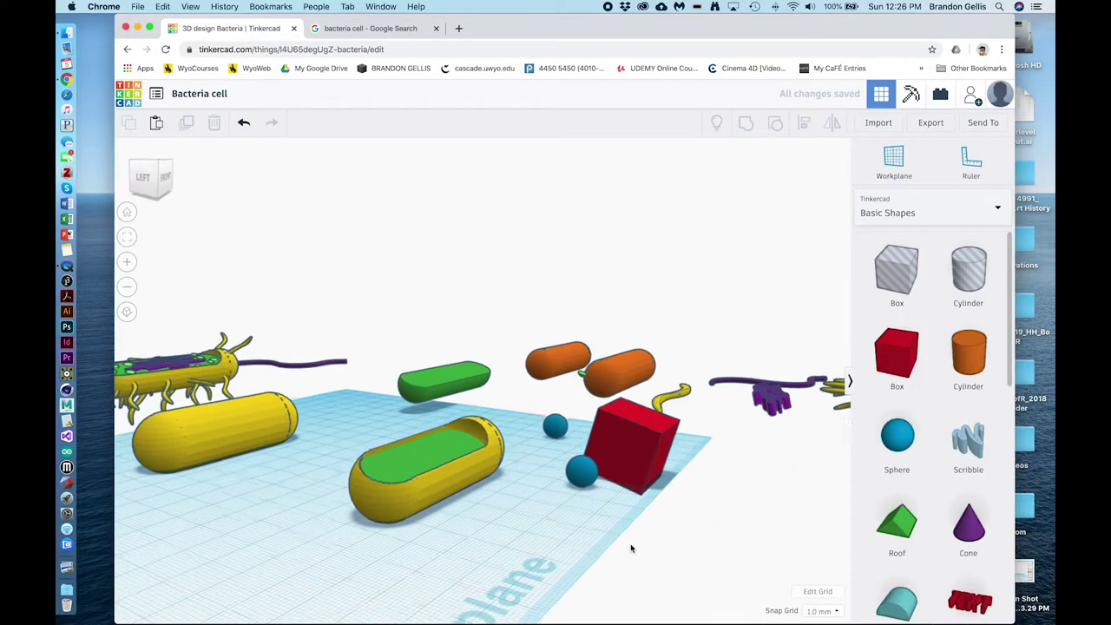
Position the tilted box over the nearest sphere and raise it so only the sphere's underside stays outside the box.
left_click(618, 461)
right_click_drag(599, 469, 615, 442)
left_click_drag(615, 442, 622, 488)
right_click_drag(622, 488, 592, 438)
left_click_drag(594, 430, 598, 434)
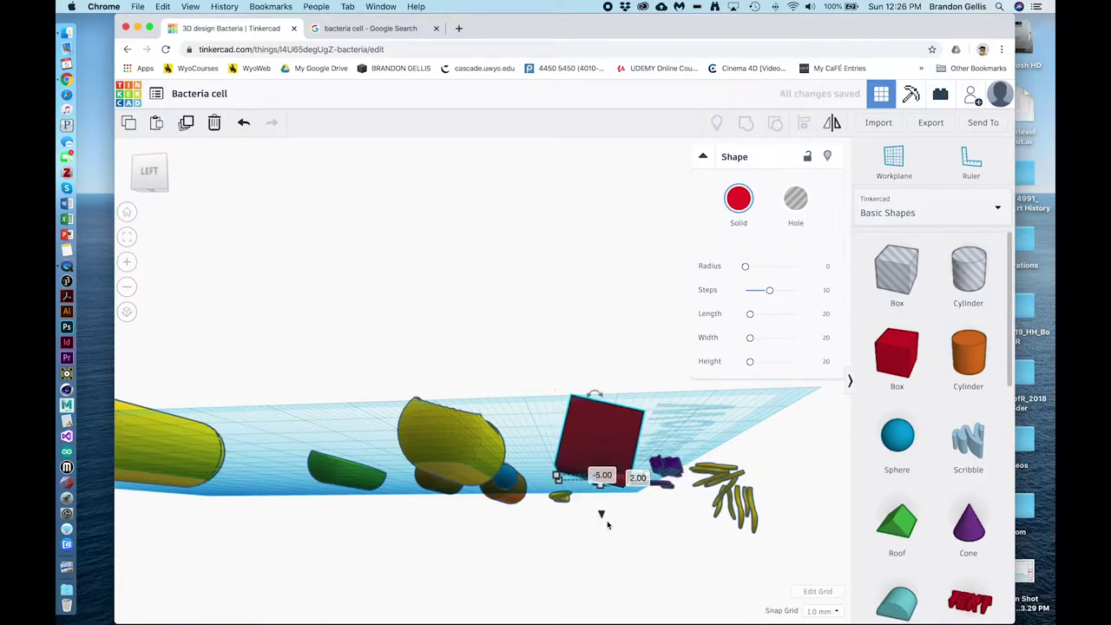
left_click_drag(601, 515, 601, 508)
right_click_drag(687, 533, 685, 550)
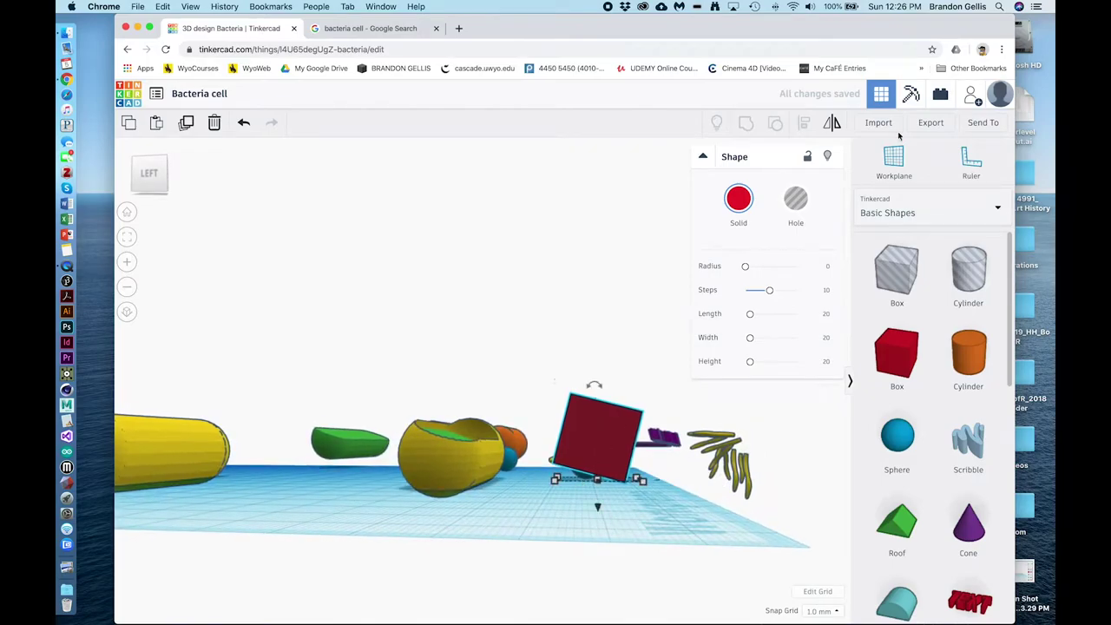
Turn the tilted box into a hole and group it with the nearest sphere to slice off the sphere's upper part.
left_click(797, 199)
left_click_drag(593, 470, 593, 469)
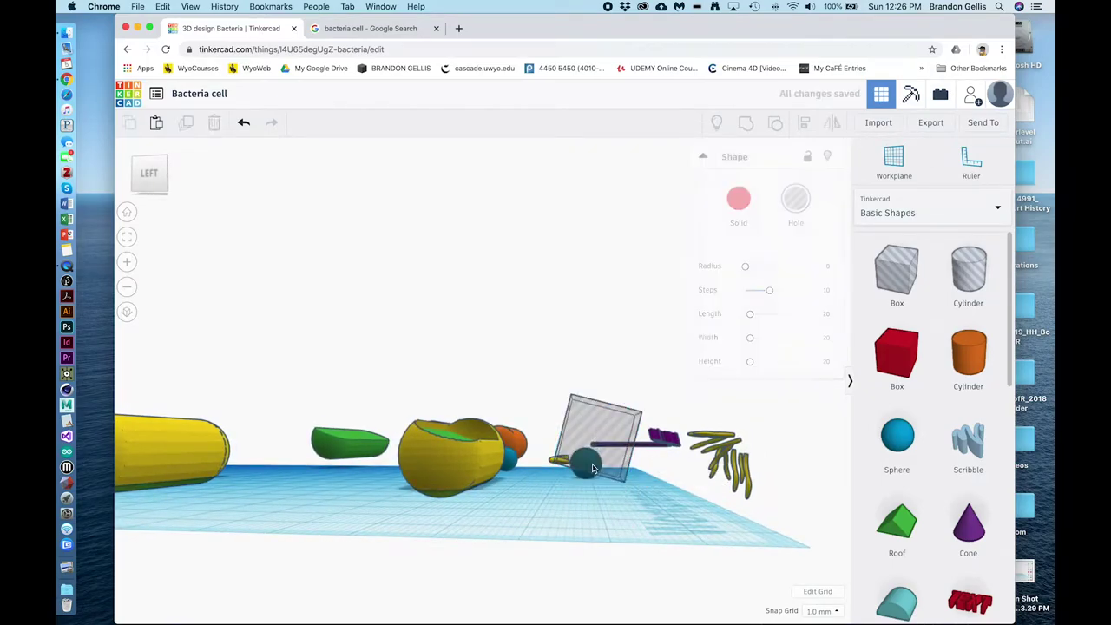
left_click(622, 415, "shift")
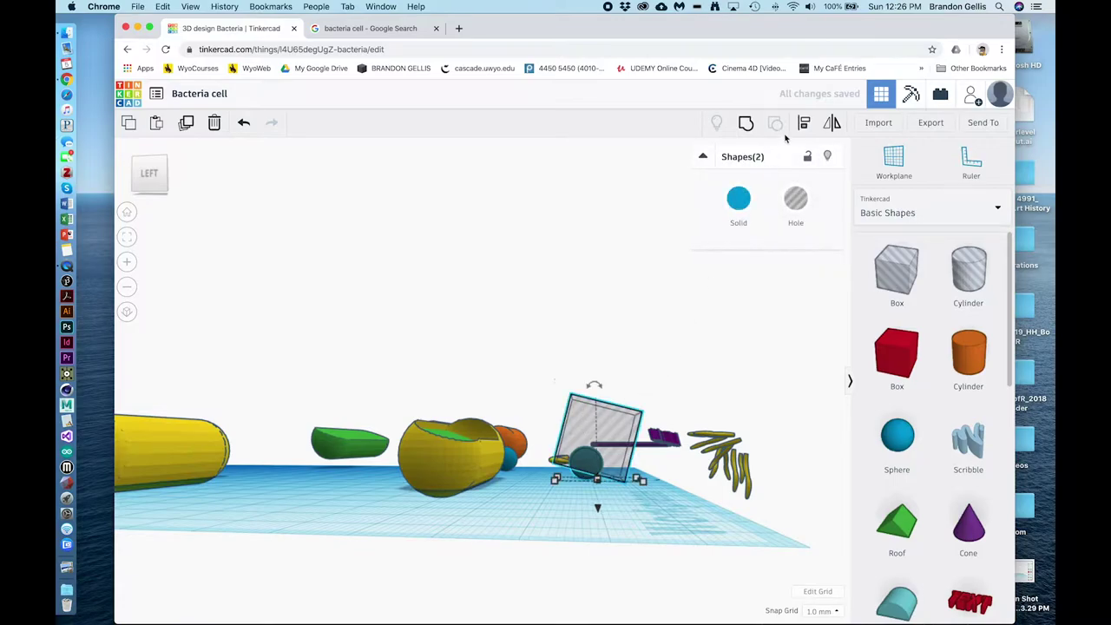
left_click(750, 128)
left_click(670, 524)
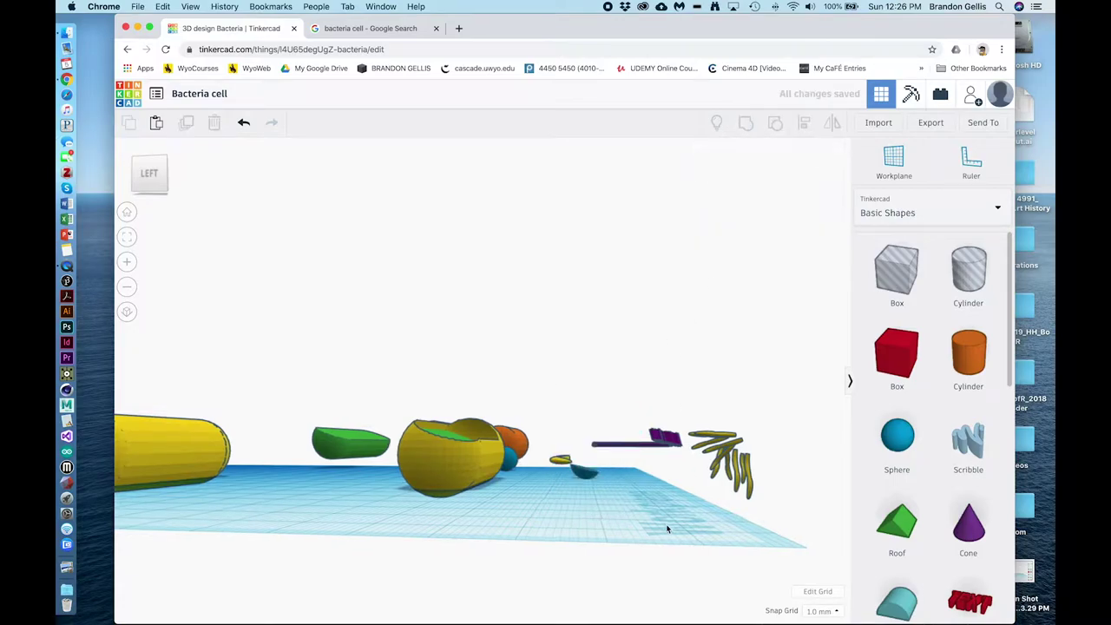
Move the sliced sphere from the workplane onto the green interior near the shell's near end.
right_click_drag(669, 524, 653, 559)
left_click_drag(591, 477, 550, 472)
key("super+z")
right_click_drag(690, 481, 611, 533)
left_click_drag(571, 456, 389, 482)
right_click_drag(389, 482, 484, 431)
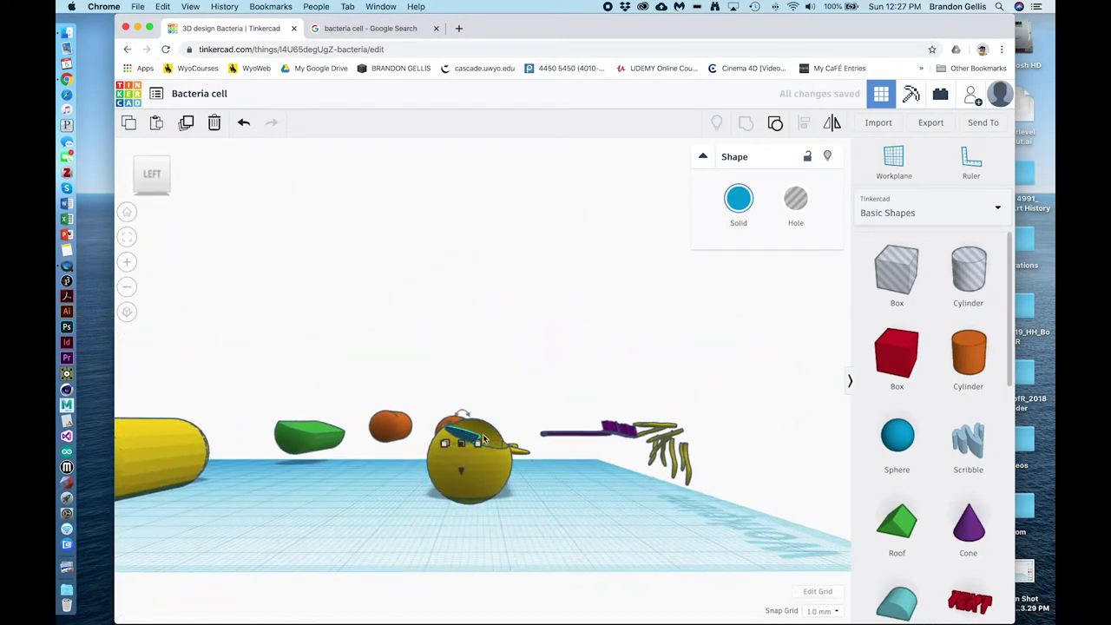
Tilt the sliced sphere 13 degrees and lower it about 0.86 mm into the green interior.
left_click_drag(473, 428, 481, 395)
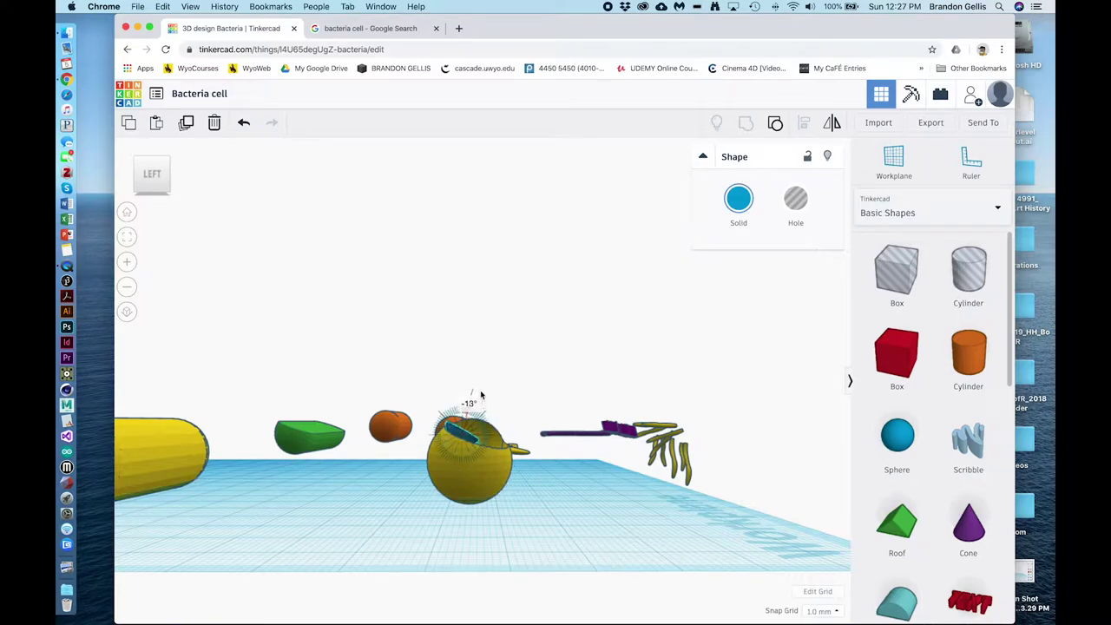
left_click_drag(460, 470, 461, 474)
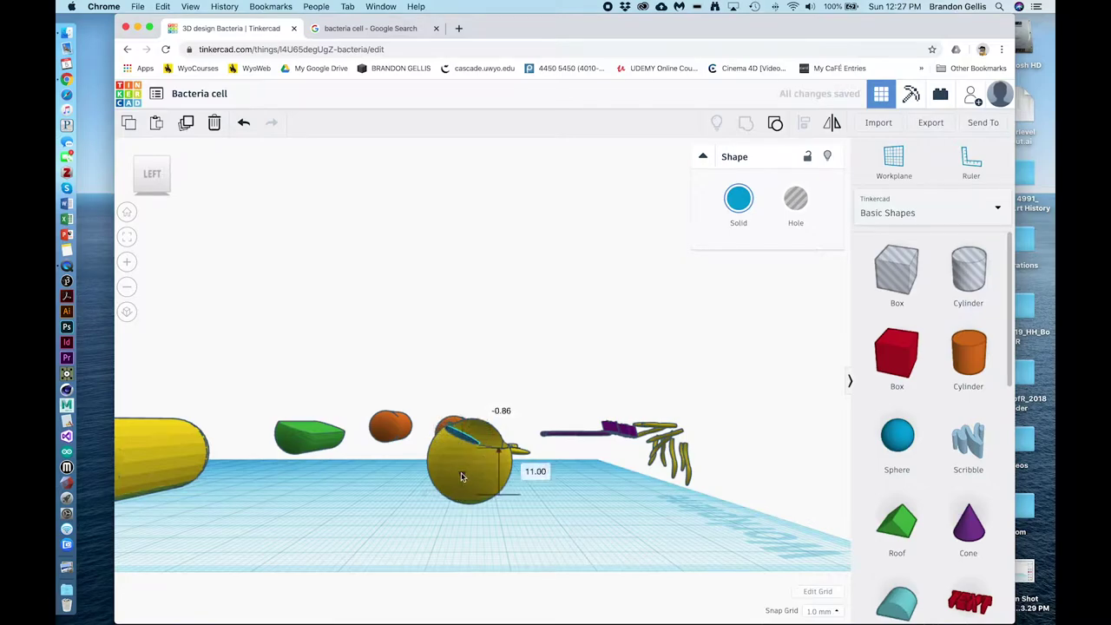
right_click_drag(596, 501, 564, 544)
Shrink the sliced sphere to about 4.57 by 5.11 mm and raise it 1 mm.
left_click(431, 486)
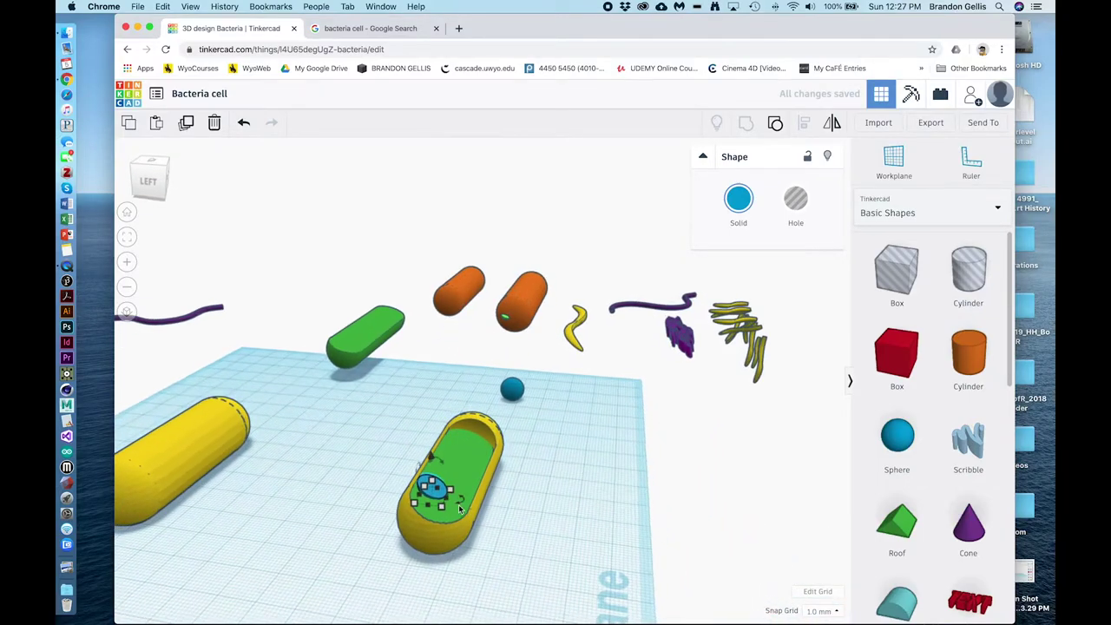
left_click_drag(450, 493, 443, 499)
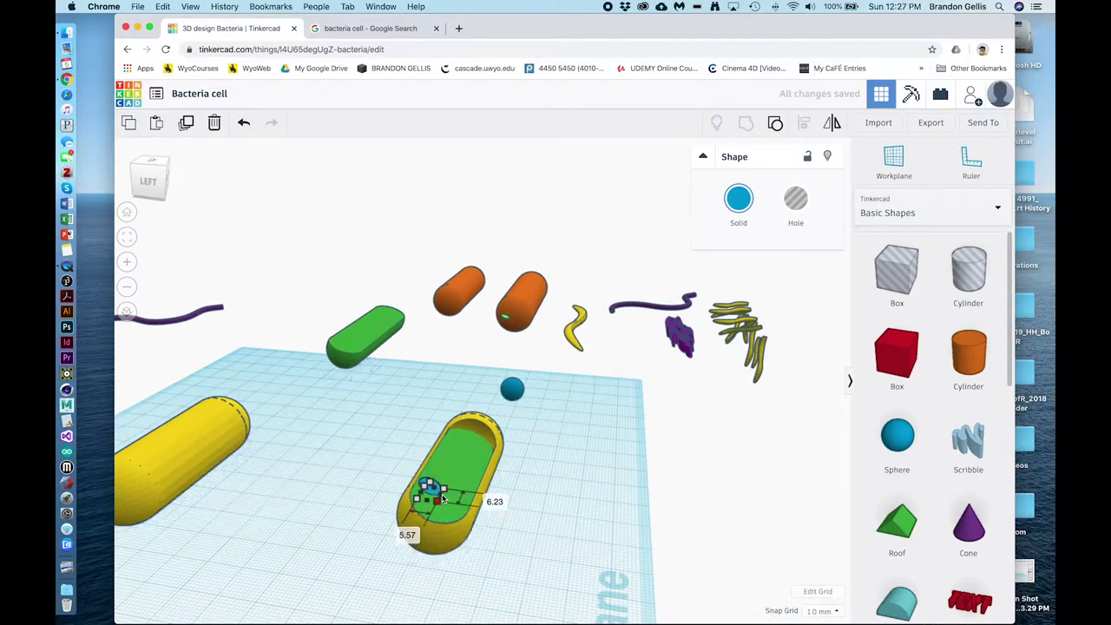
left_click(536, 508)
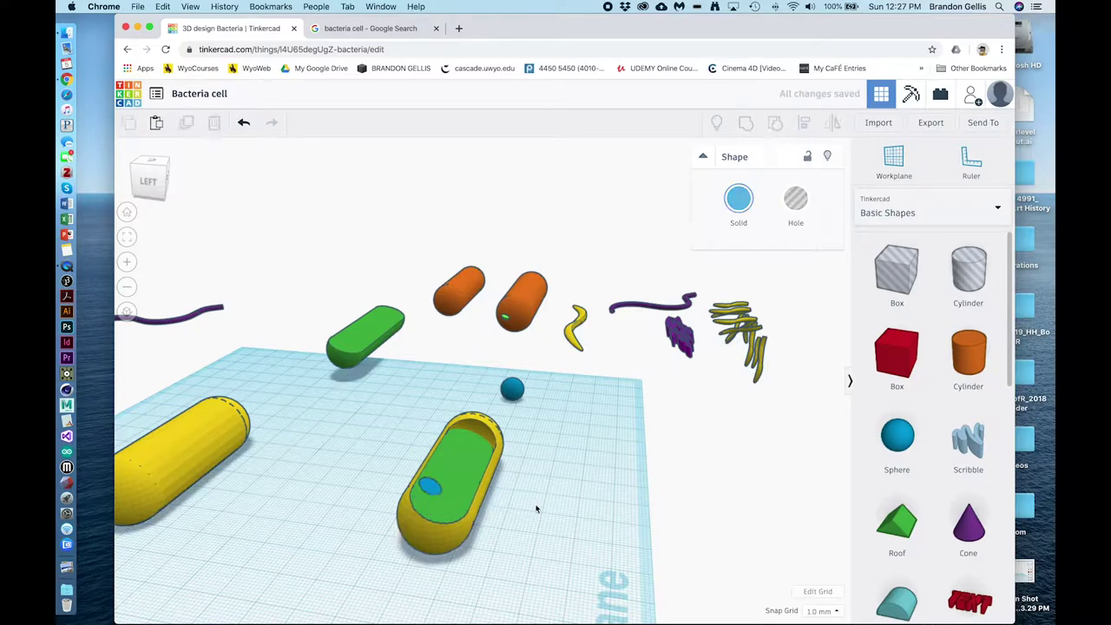
left_click(429, 484)
scroll(501, 536, "down", 3)
scroll(501, 536, "up", 5)
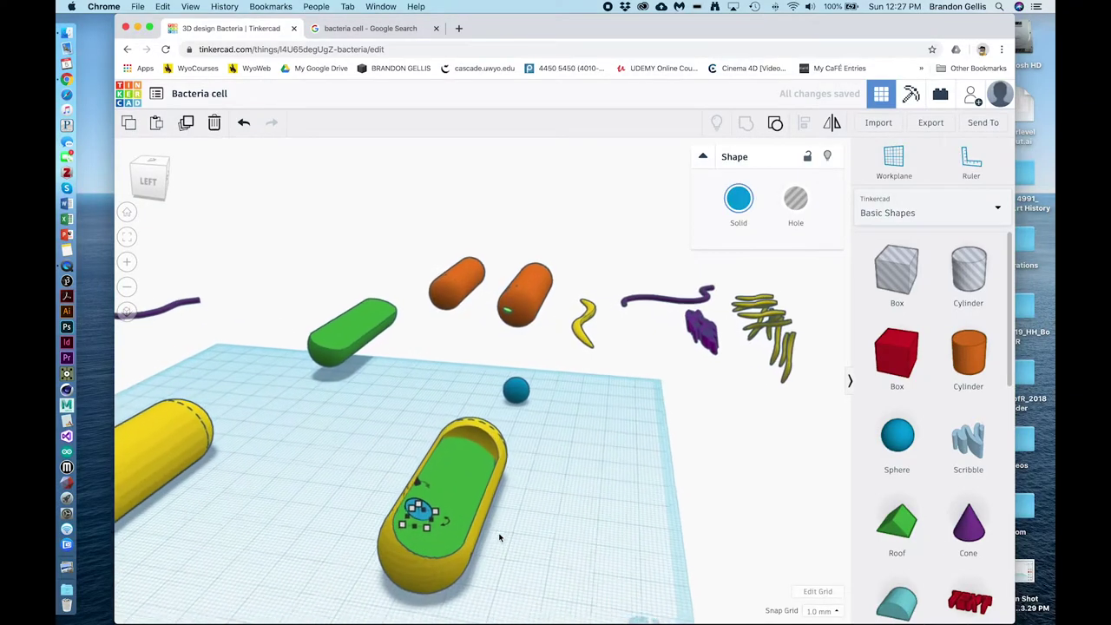
left_click_drag(415, 558, 412, 553, "shift")
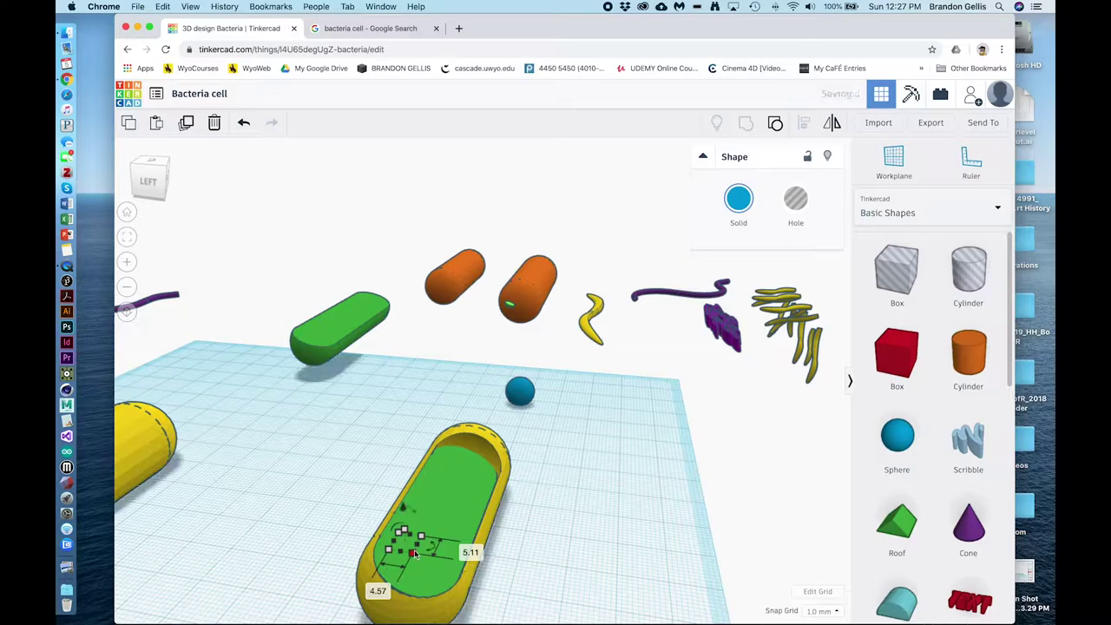
left_click_drag(407, 511, 404, 506)
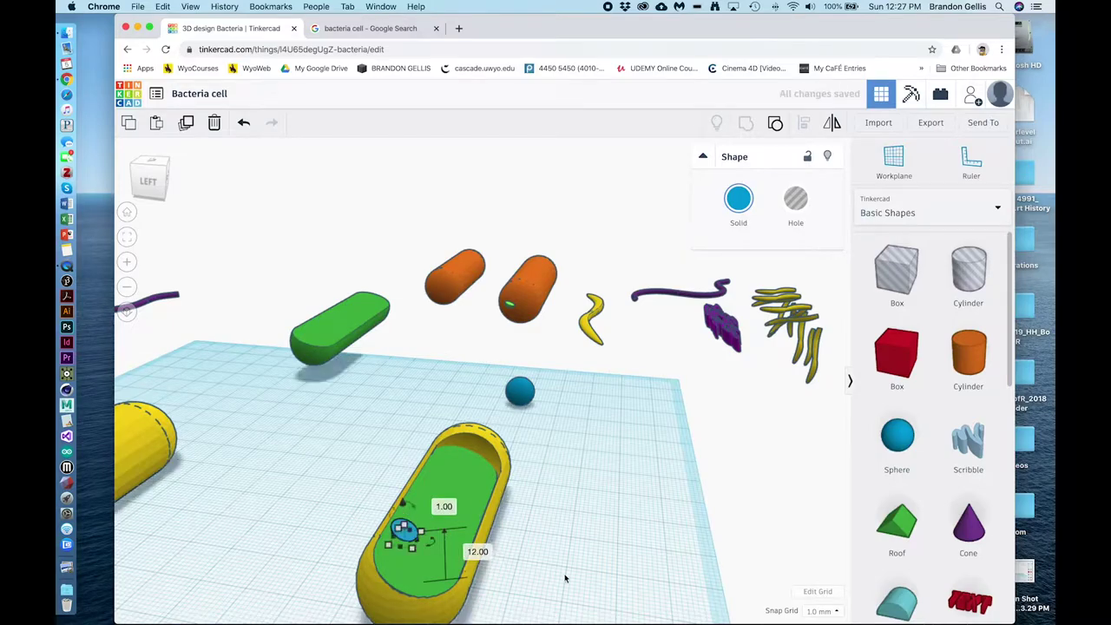
left_click(578, 551)
Make a copy of the blue slice and place it beside the original toward the shell's near end.
left_click(412, 534)
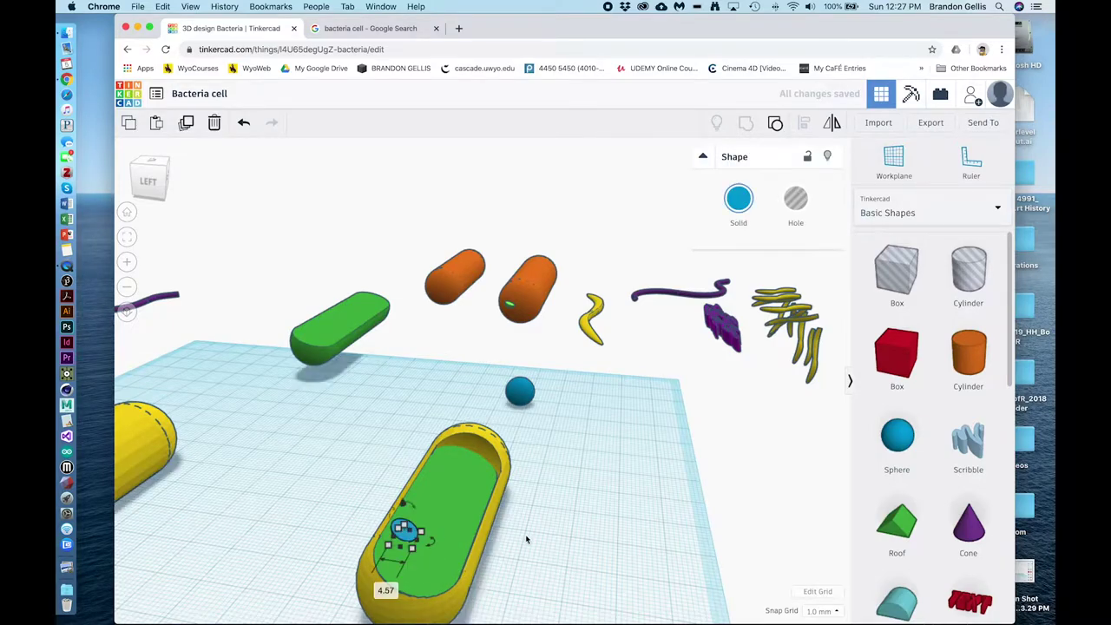
key("super+v")
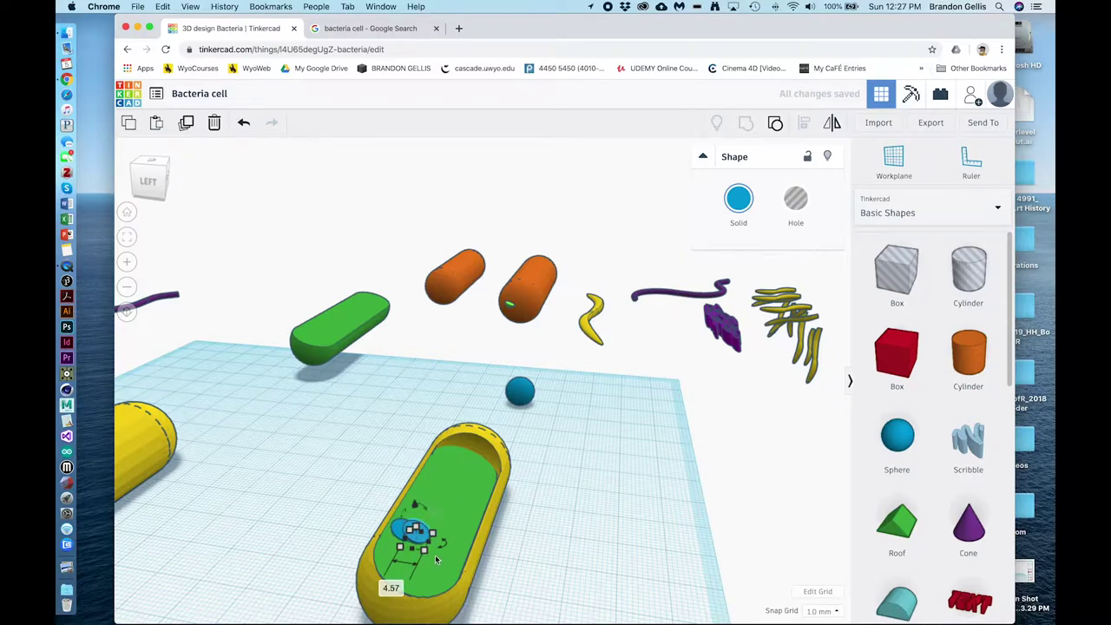
left_click_drag(422, 544, 430, 569)
Lower the copied slice 3 mm so it sits in the sloping green surface.
right_click_drag(521, 575, 570, 541)
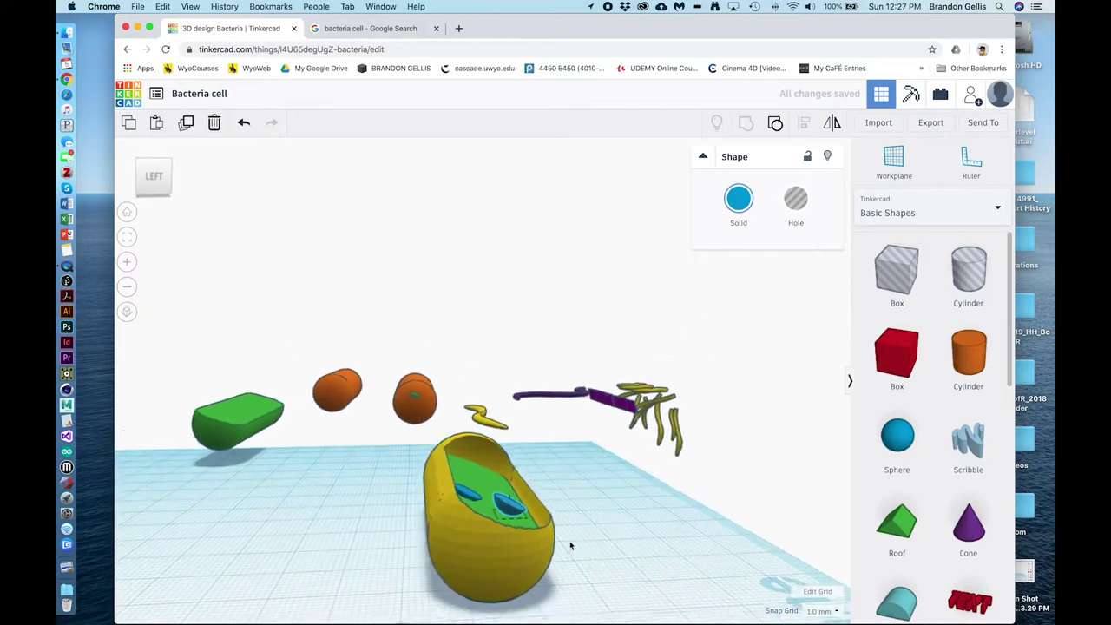
left_click(513, 470)
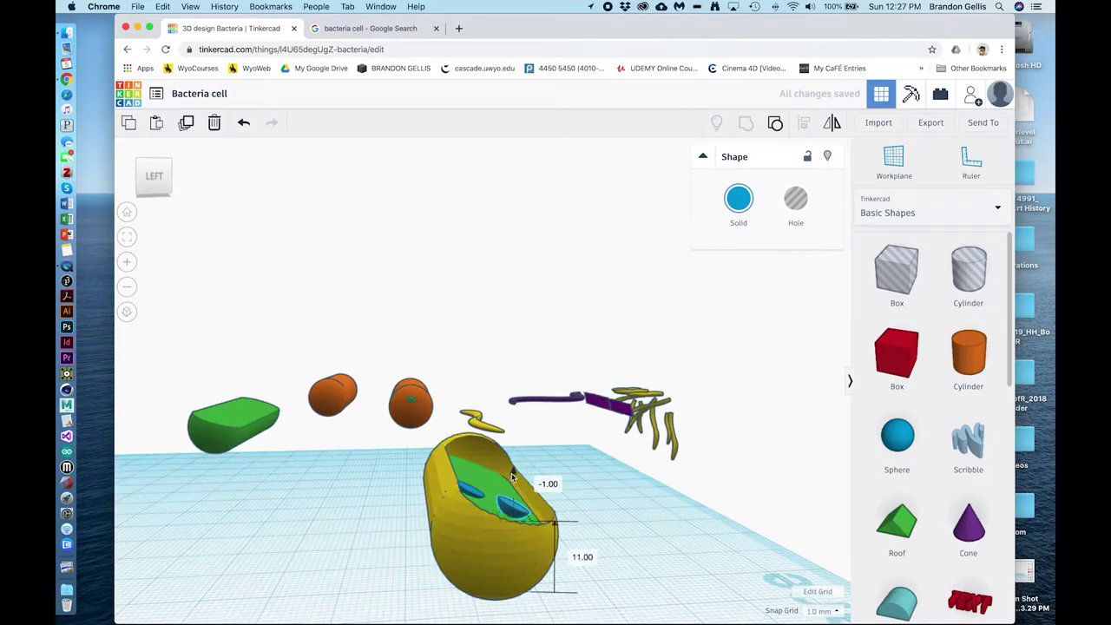
key("ctrl+Down")
key("ctrl+Down")
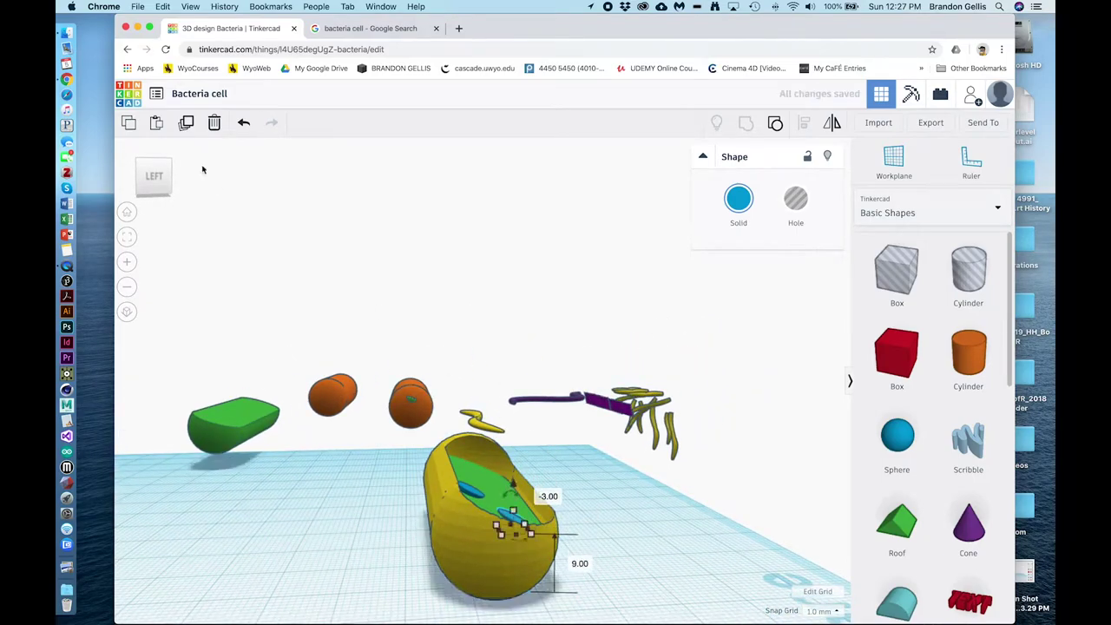
Duplicate both blue slices together and move the new pair to the middle of the green interior.
right_click_drag(717, 511, 432, 555)
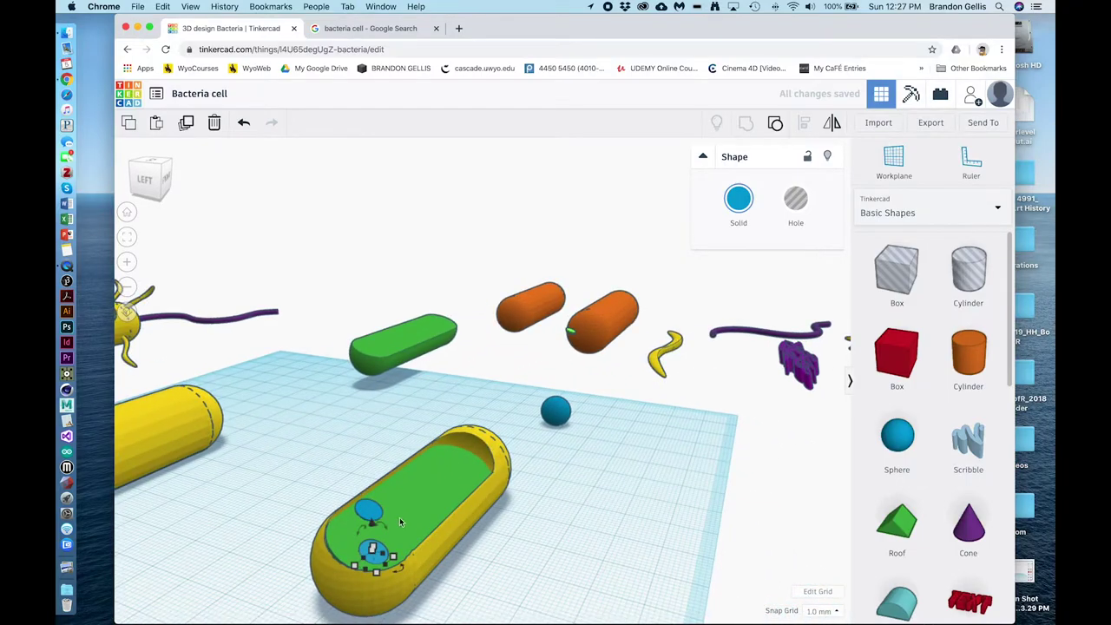
mouse_move(399, 568)
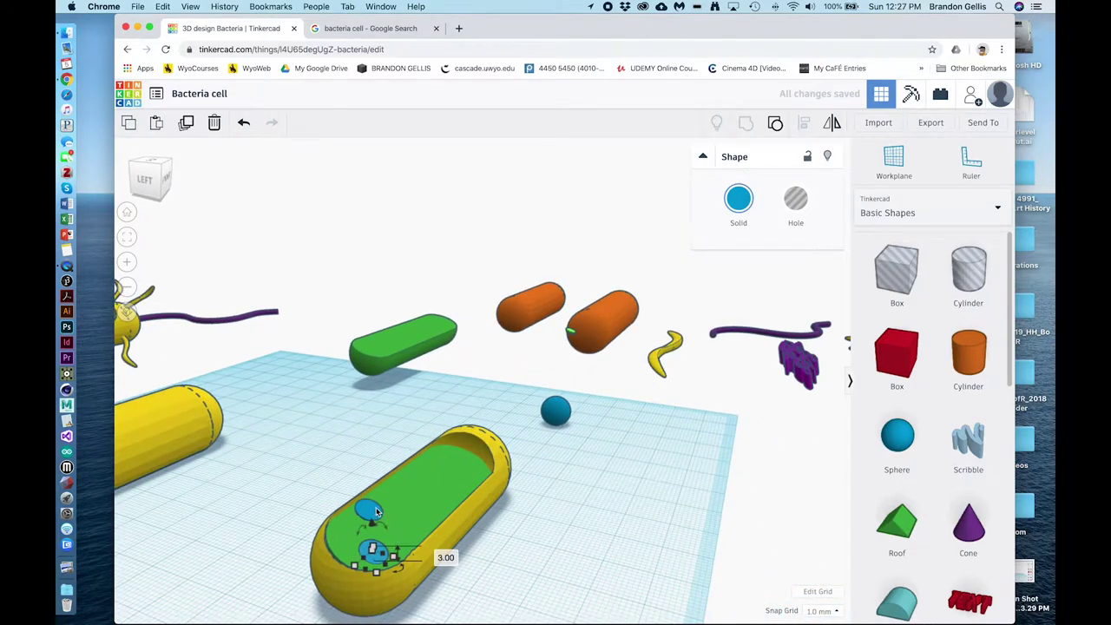
left_click(377, 513, "shift")
left_click(190, 123)
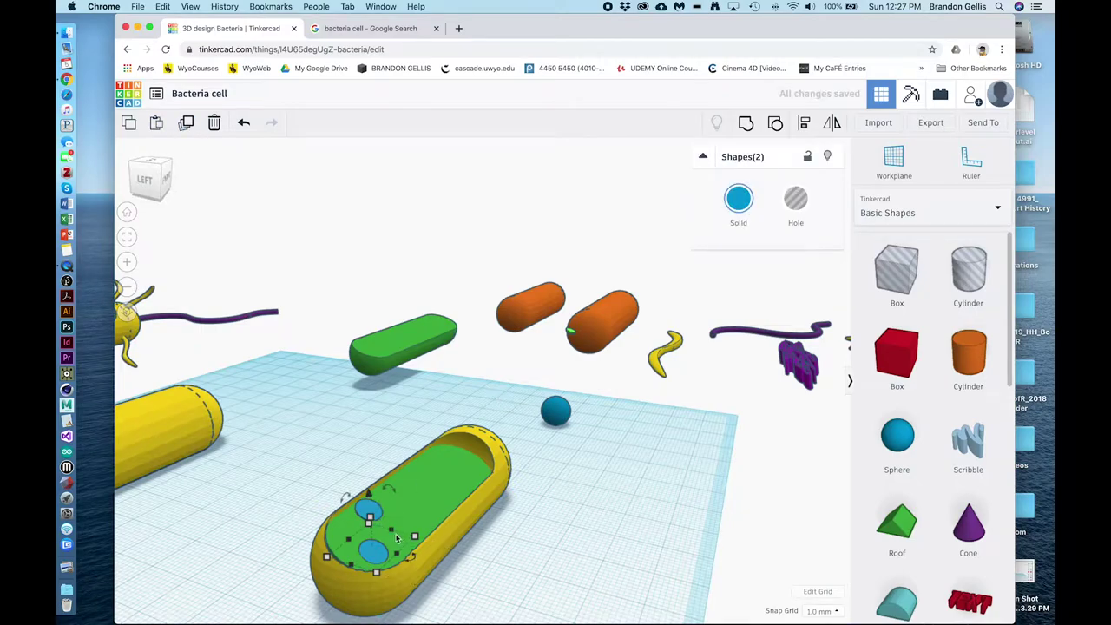
left_click_drag(373, 508, 410, 481)
left_click(568, 523)
Copy the nearest pair of blue slices and place the copies at the far end of the green interior.
left_click(364, 512)
left_click(374, 551, "shift")
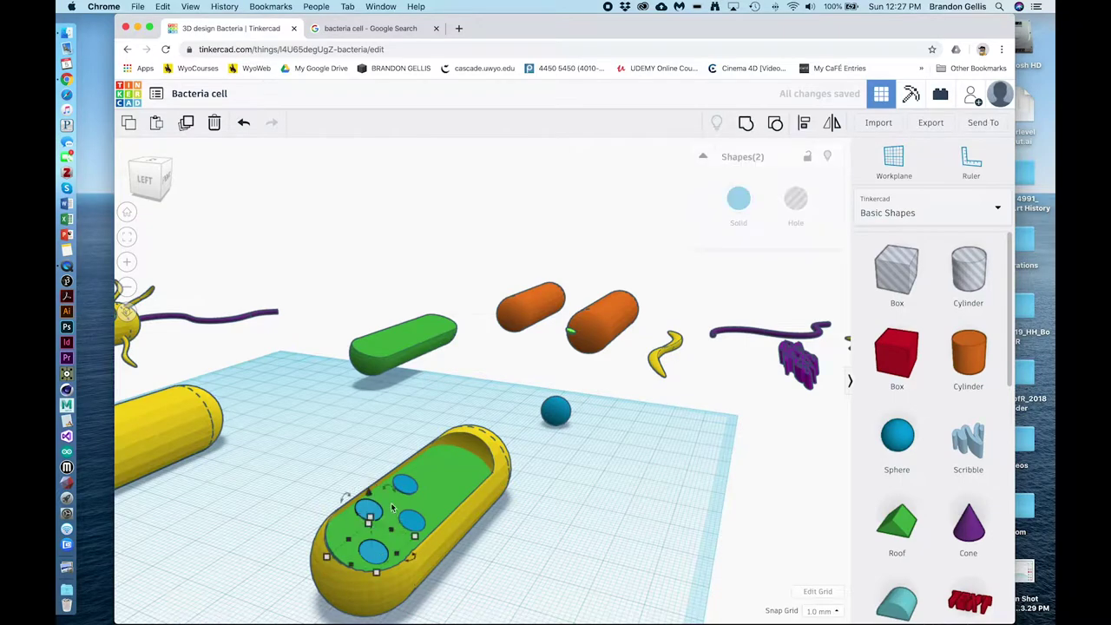
left_click_drag(377, 507, 454, 452, "alt")
Check the ribosomes in the bacteria anatomy reference image and shrink the two farthest slices to about 3 by 3.36 mm.
left_click(456, 495)
left_click(455, 495)
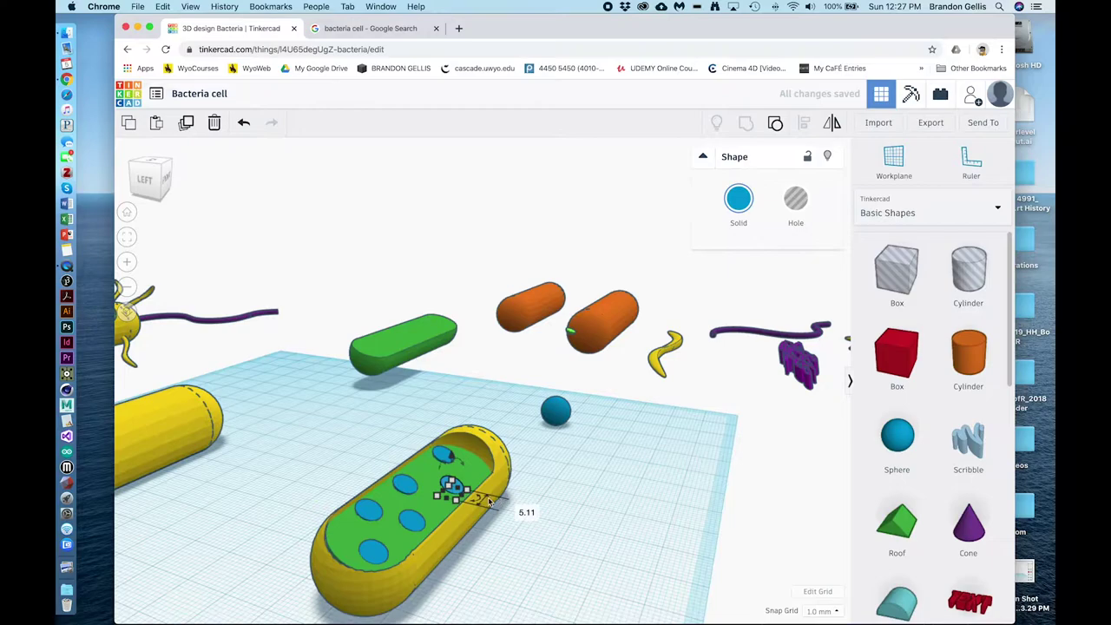
left_click(373, 28)
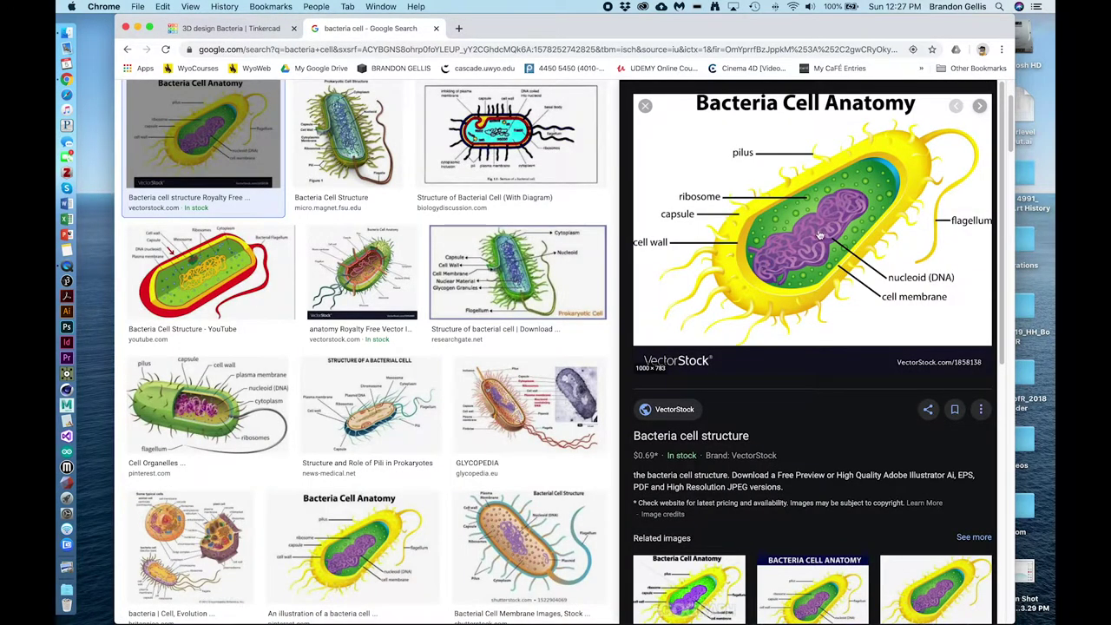
left_click(231, 27)
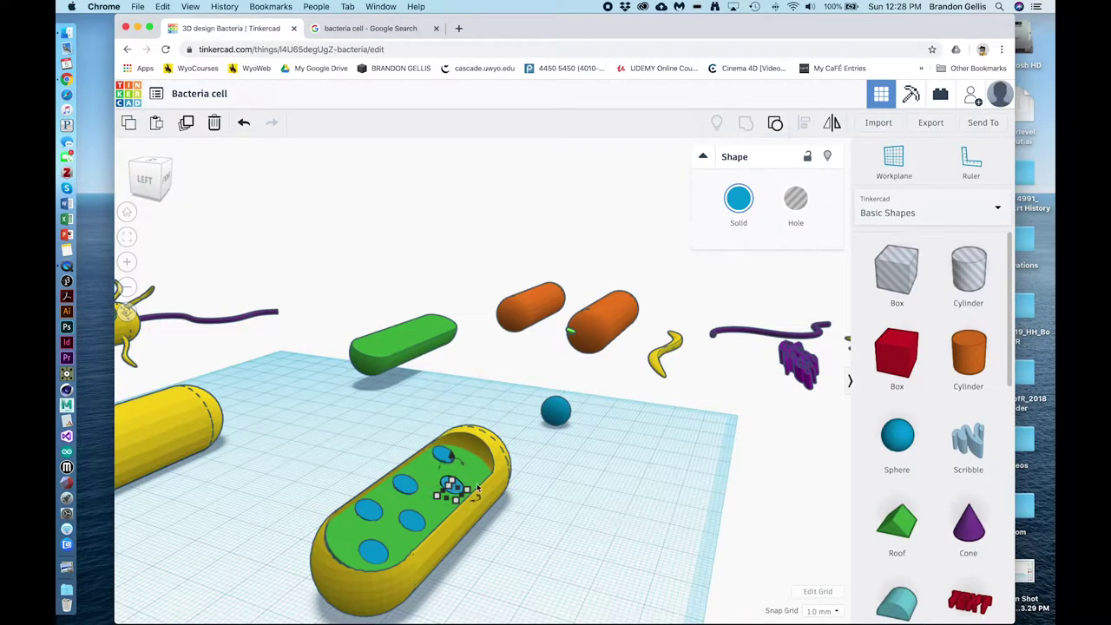
left_click_drag(461, 496, 462, 473)
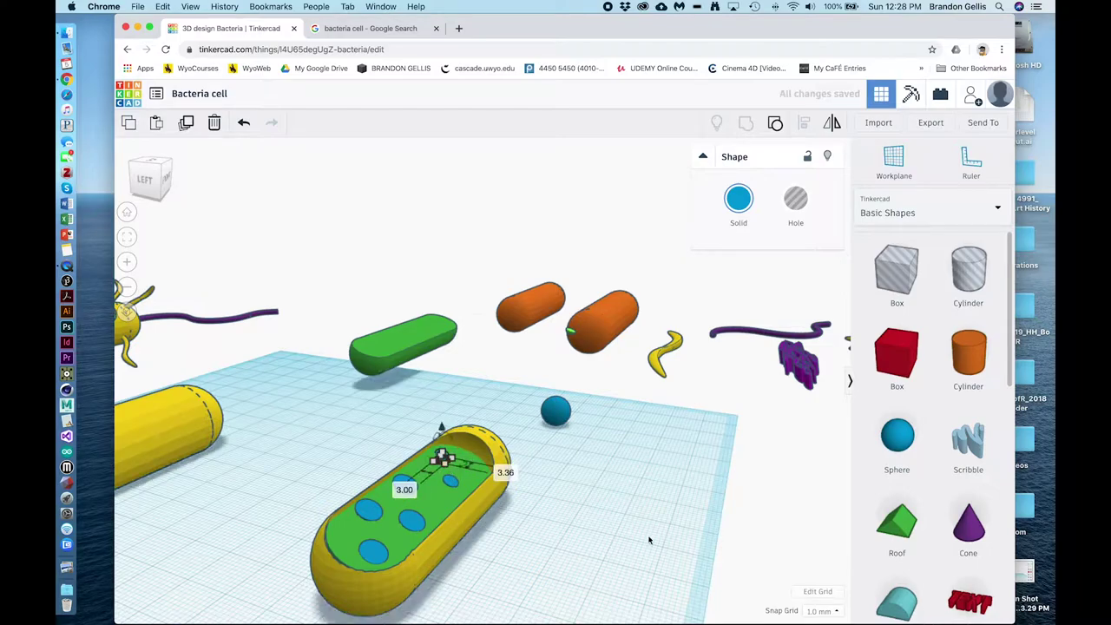
Raise the small slice at the very far end of the green interior to 13 mm above the workplane.
left_click(525, 566)
left_click(442, 457)
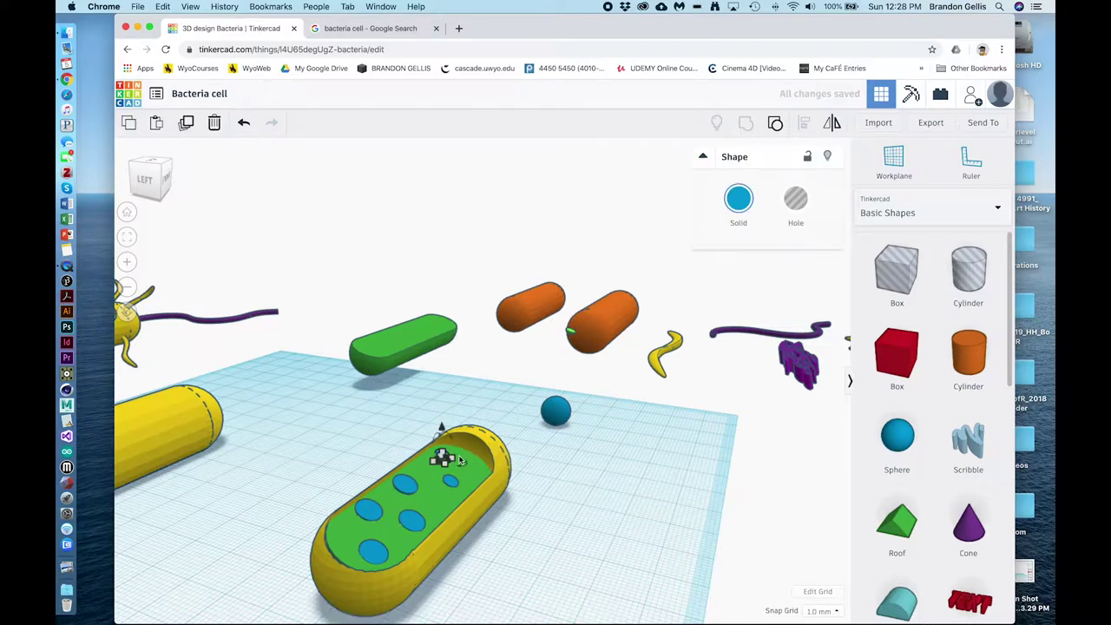
left_click_drag(443, 434, 447, 427)
right_click_drag(565, 570, 600, 561)
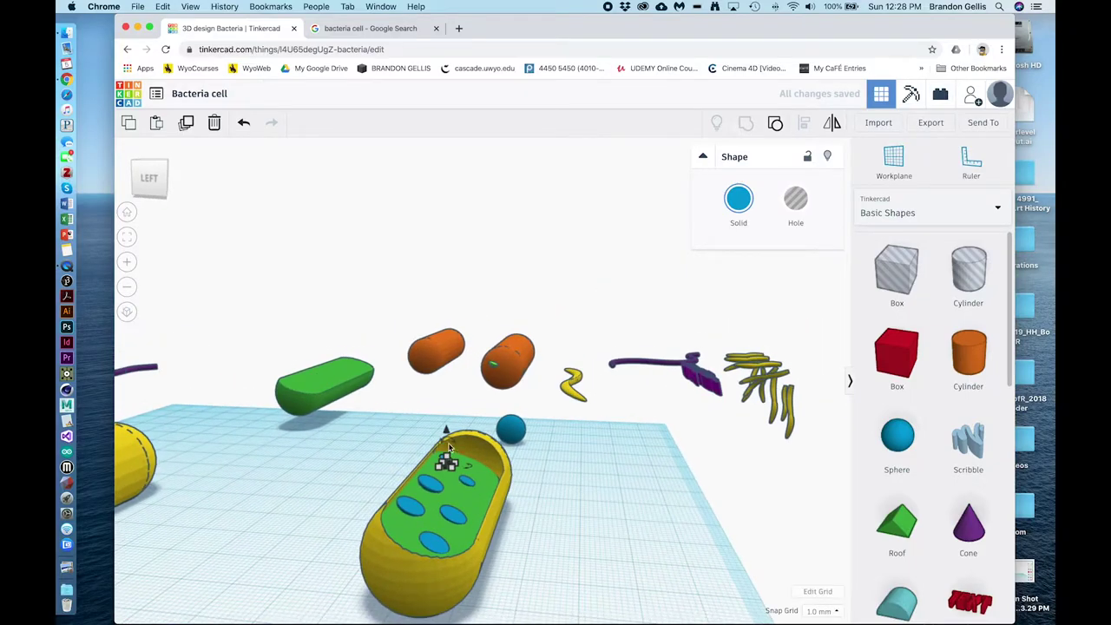
left_click_drag(448, 432, 447, 427)
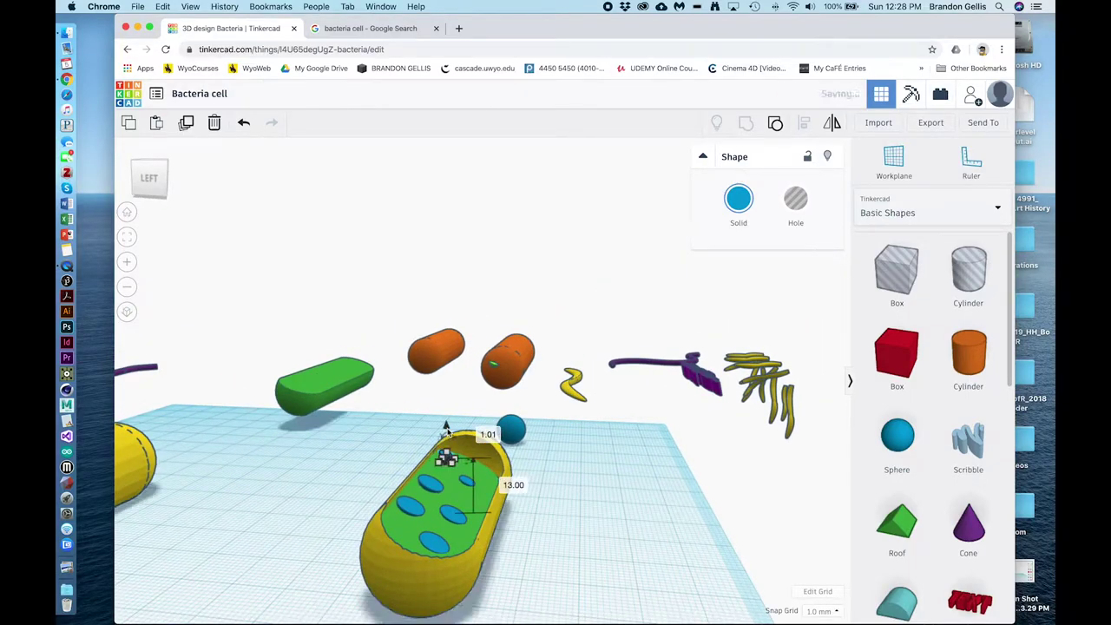
left_click(589, 514)
Recolor all six blue slices in the green interior with the custom light green 9af545.
right_click_drag(588, 504, 522, 578)
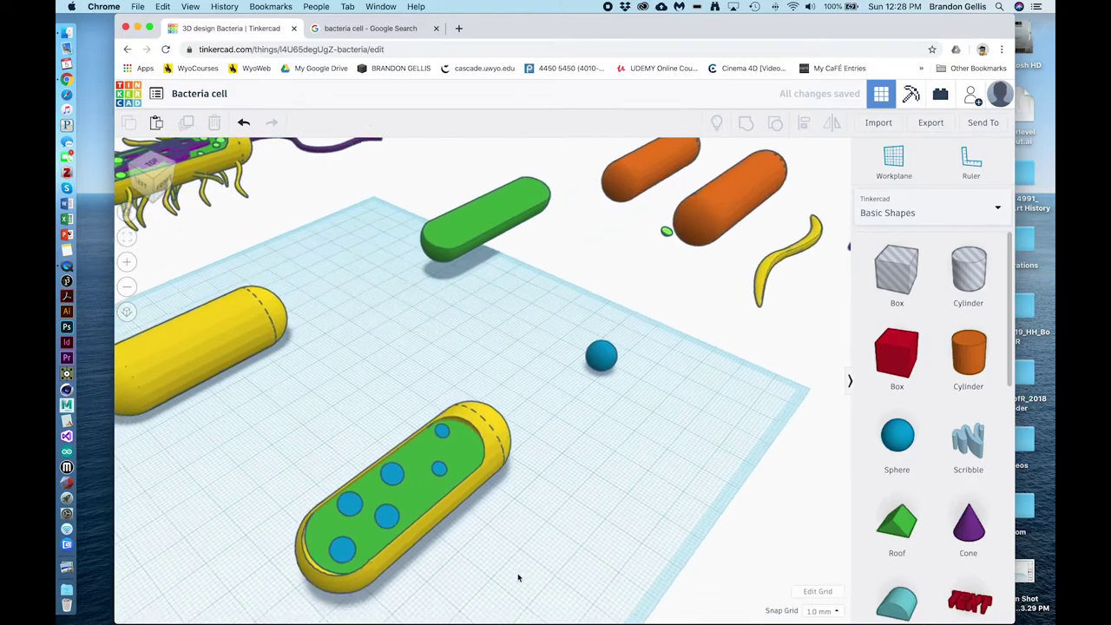
left_click(350, 504)
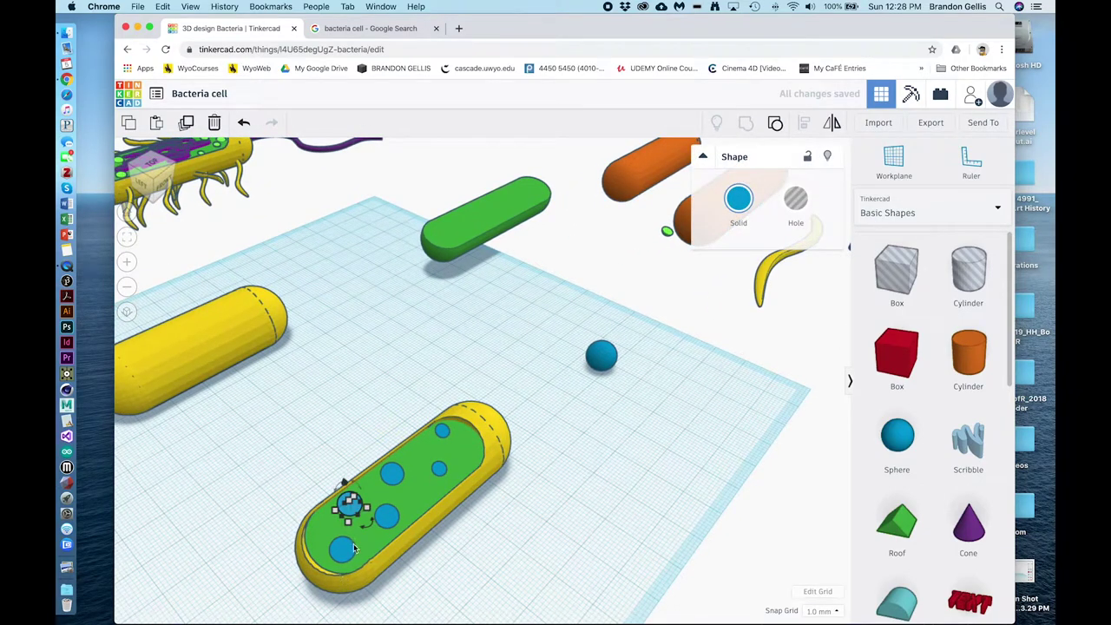
left_click(347, 547, "shift")
left_click(393, 473, "shift")
left_click(440, 470, "shift")
left_click(442, 432, "shift")
left_click(388, 515, "shift")
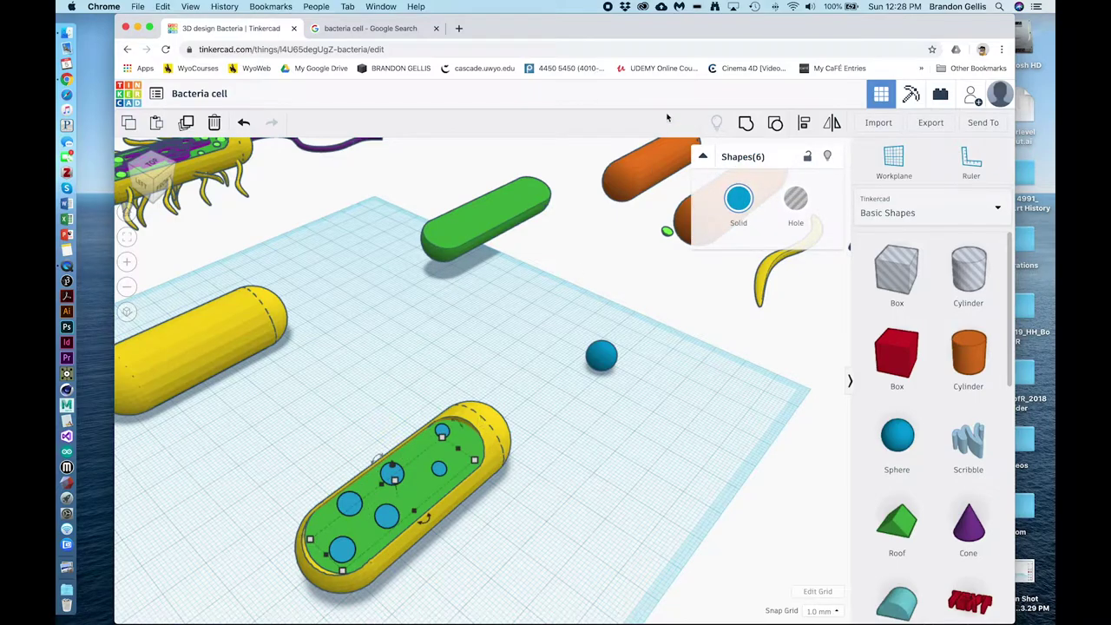
left_click(739, 199)
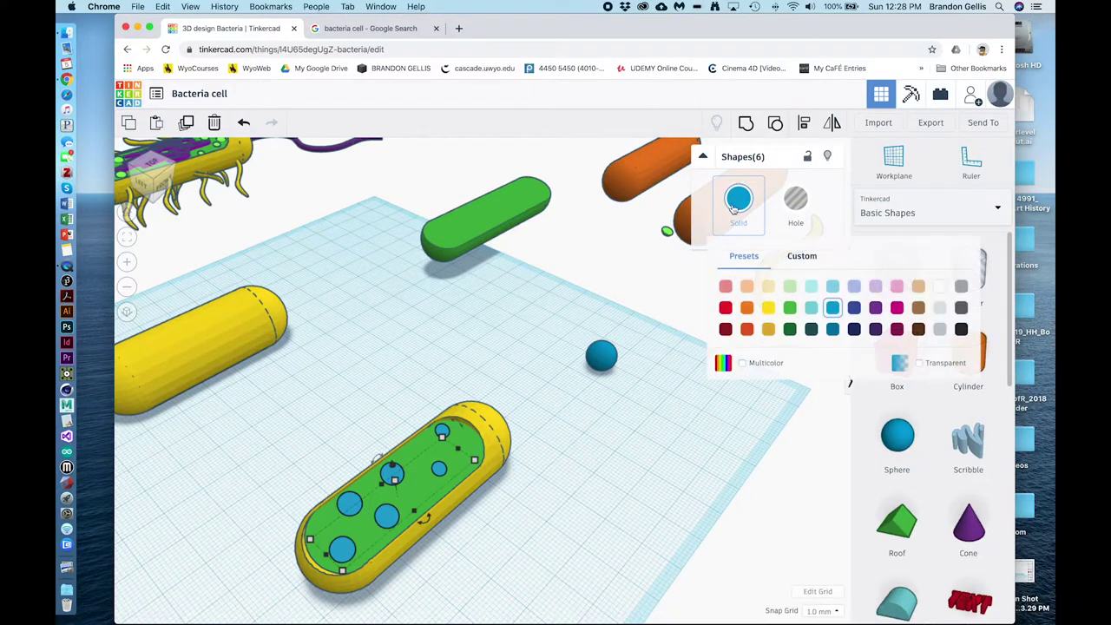
left_click(792, 310)
left_click(736, 224)
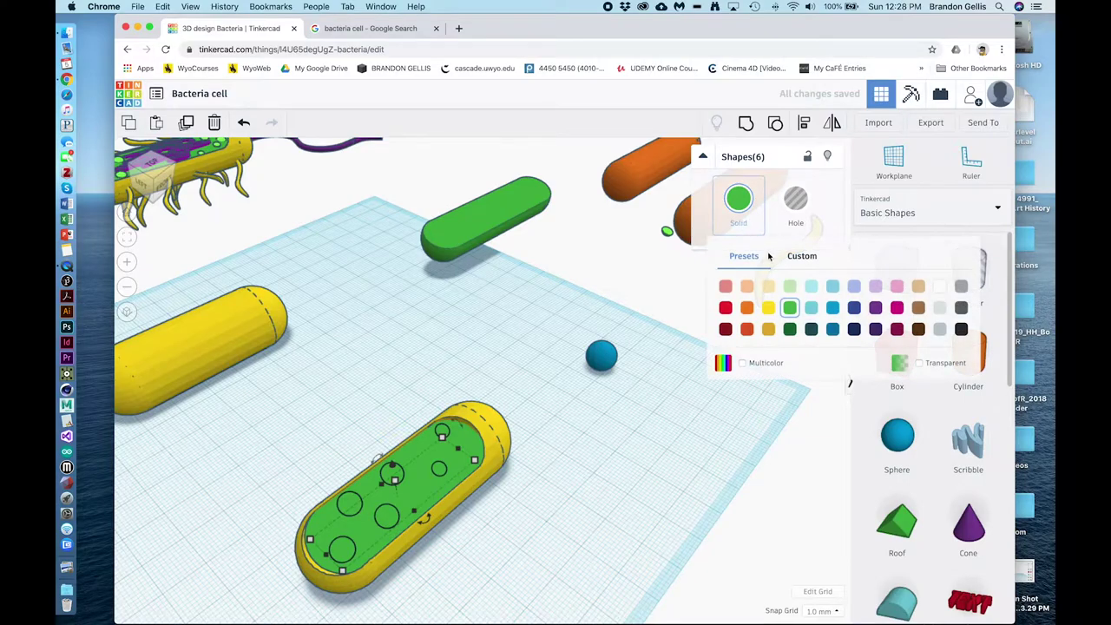
left_click(802, 256)
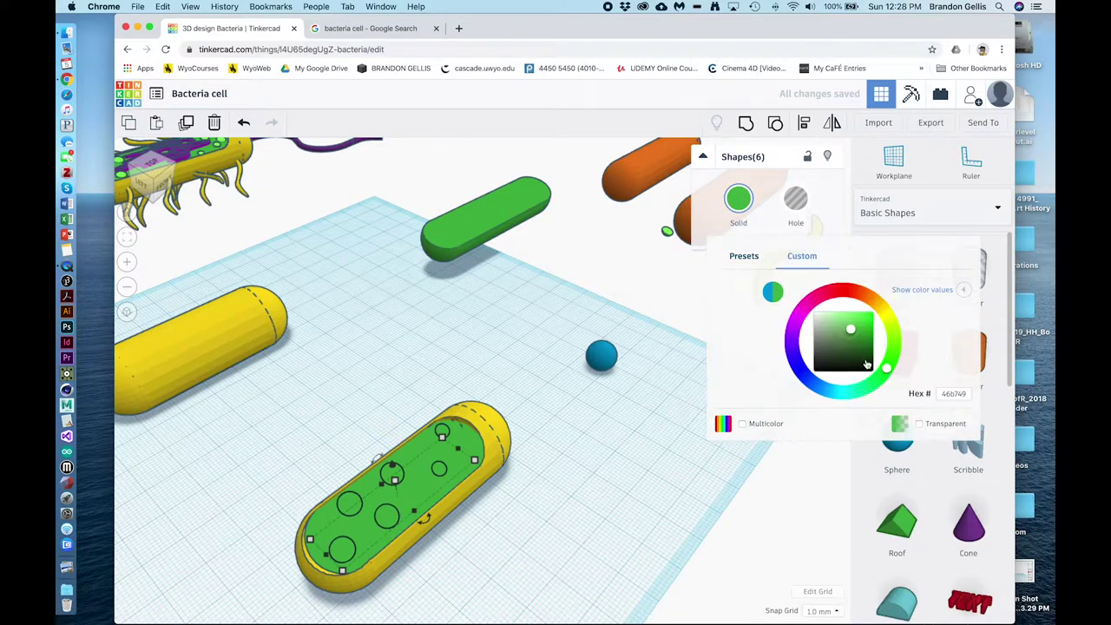
left_click_drag(894, 347, 898, 341)
left_click(857, 315)
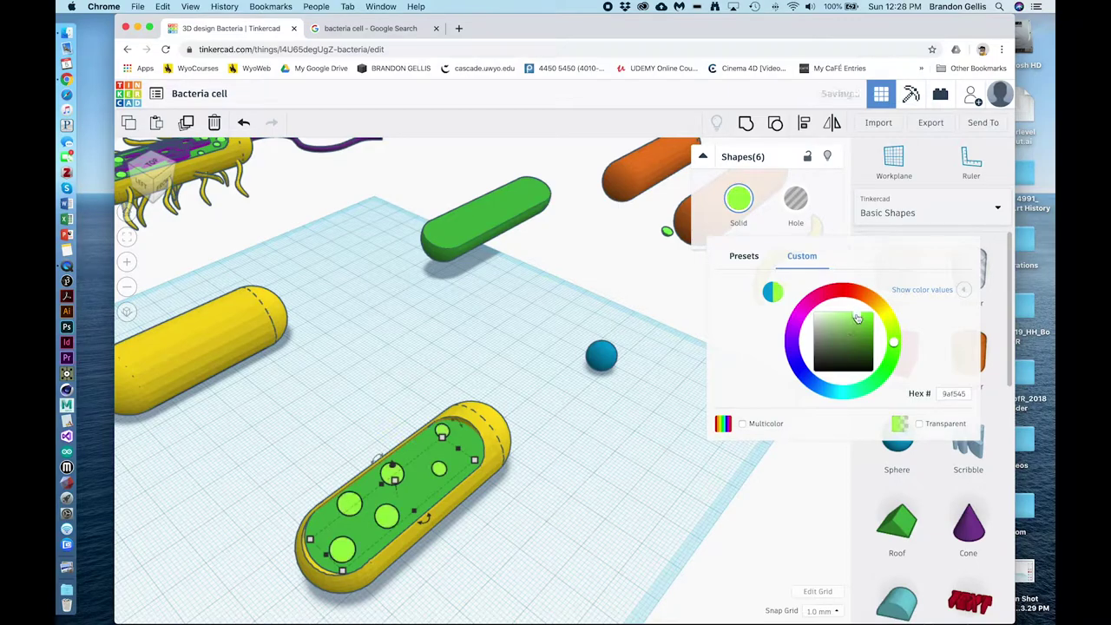
Check the flagellum and pili in the bacteria anatomy reference image and open the Your Shape Generators collection in Tinkercad.
left_click(595, 524)
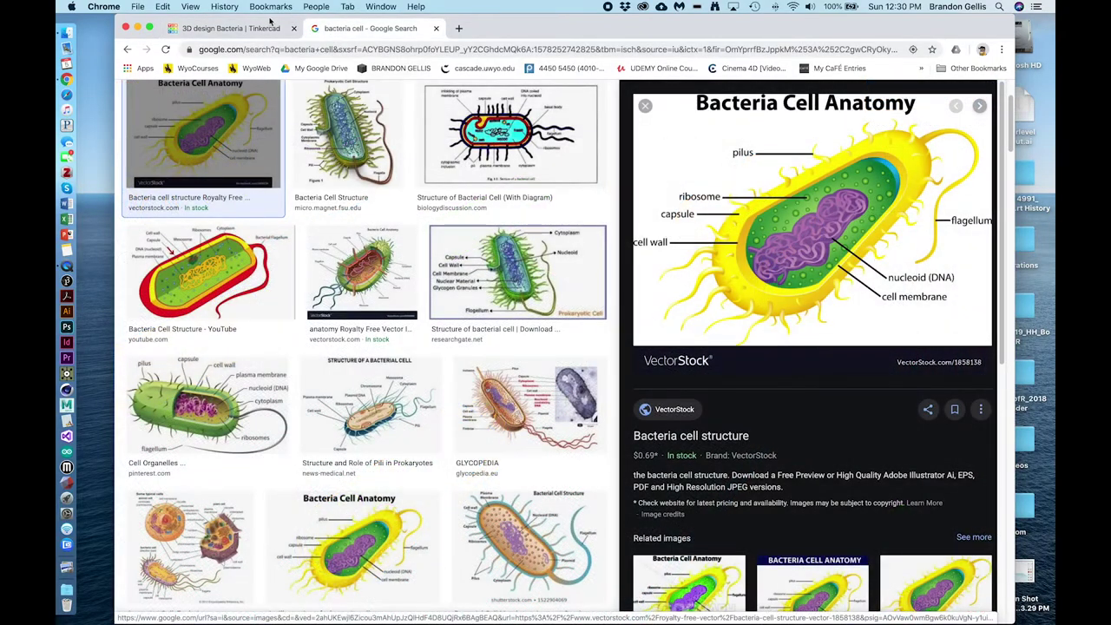
left_click(198, 29)
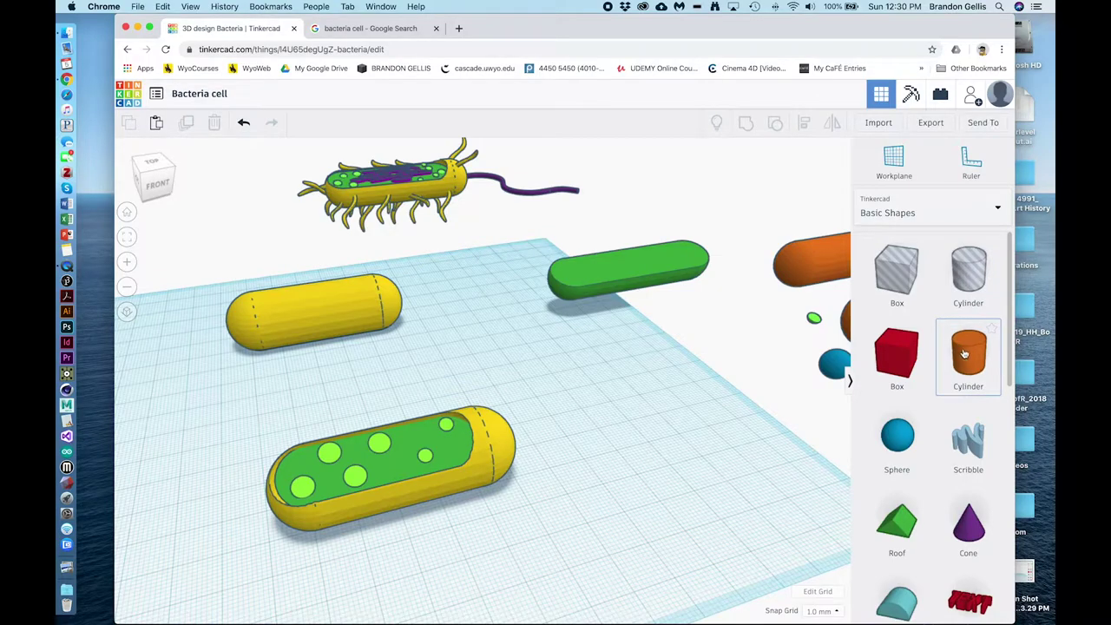
scroll(967, 354, "down", 5)
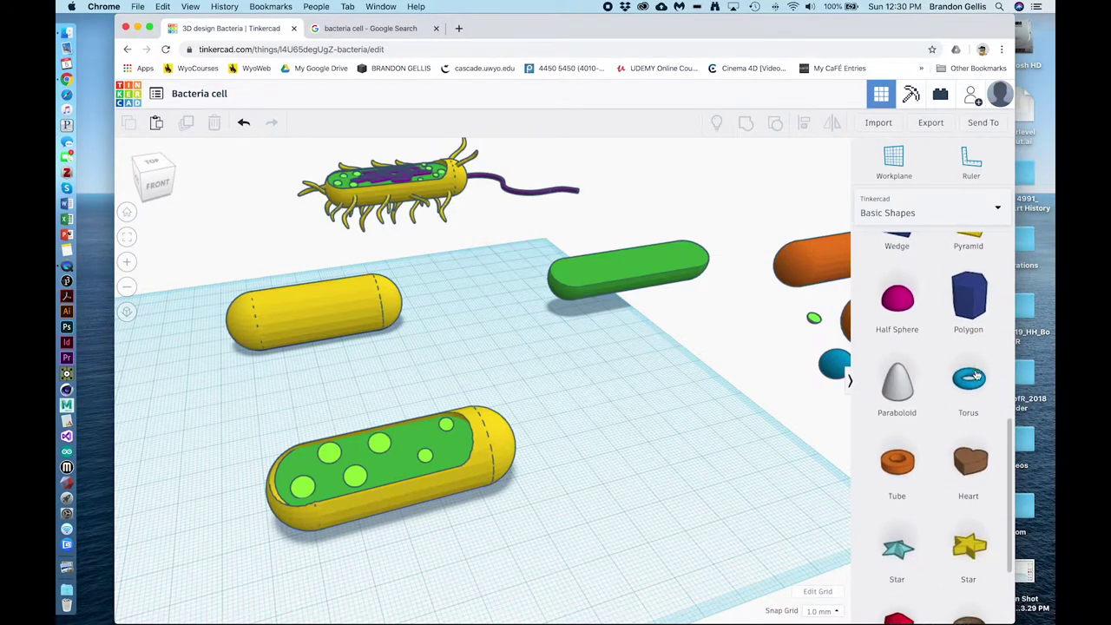
scroll(977, 365, "up", 10)
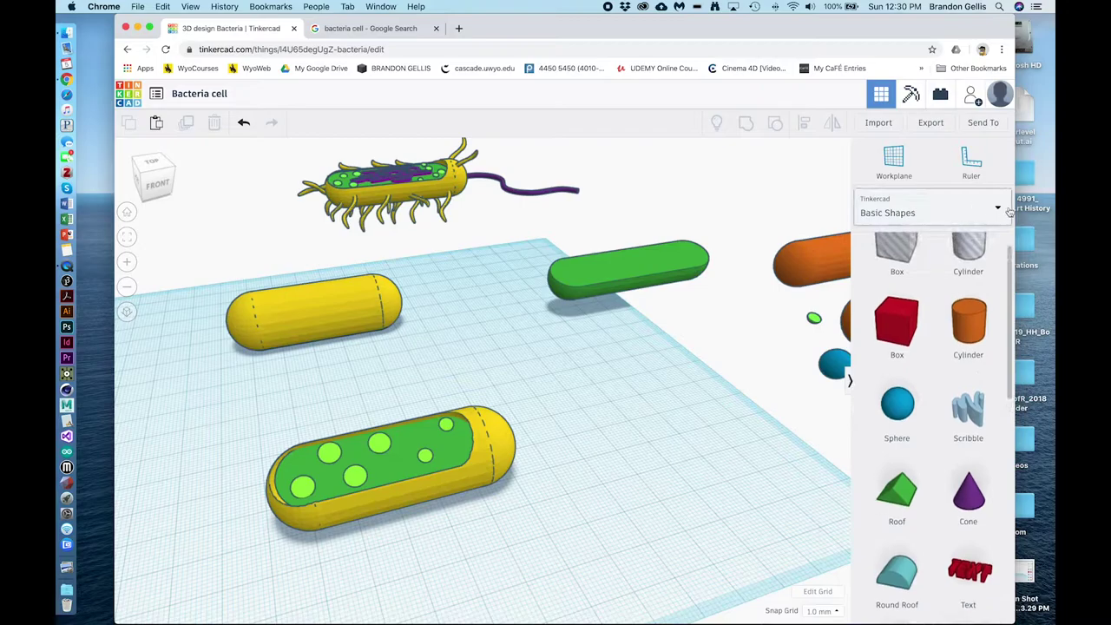
left_click(1001, 210)
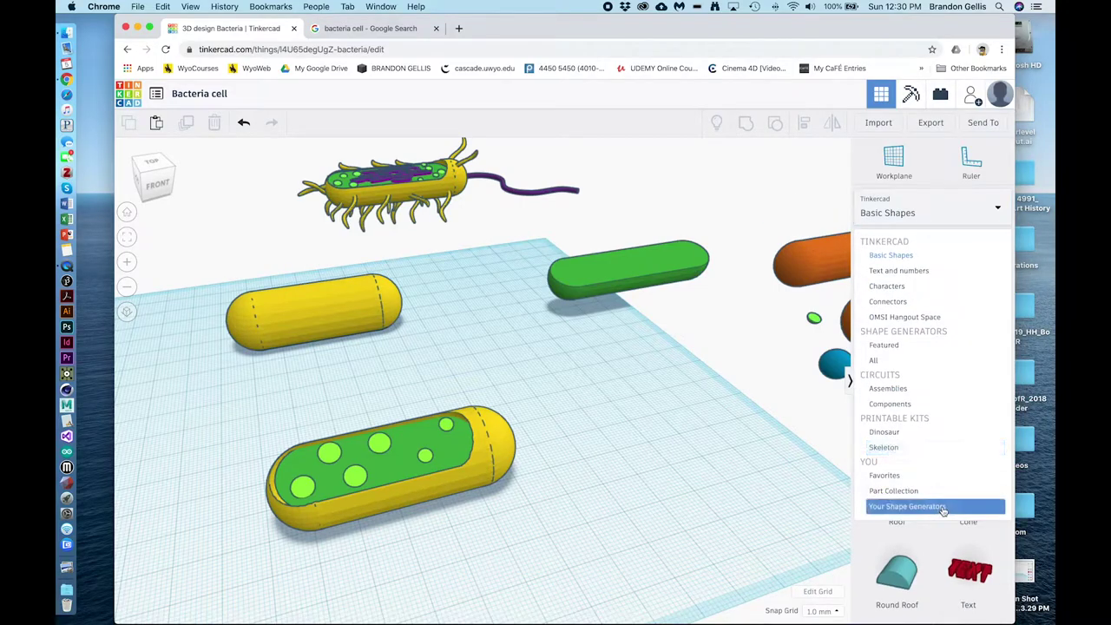
left_click(944, 508)
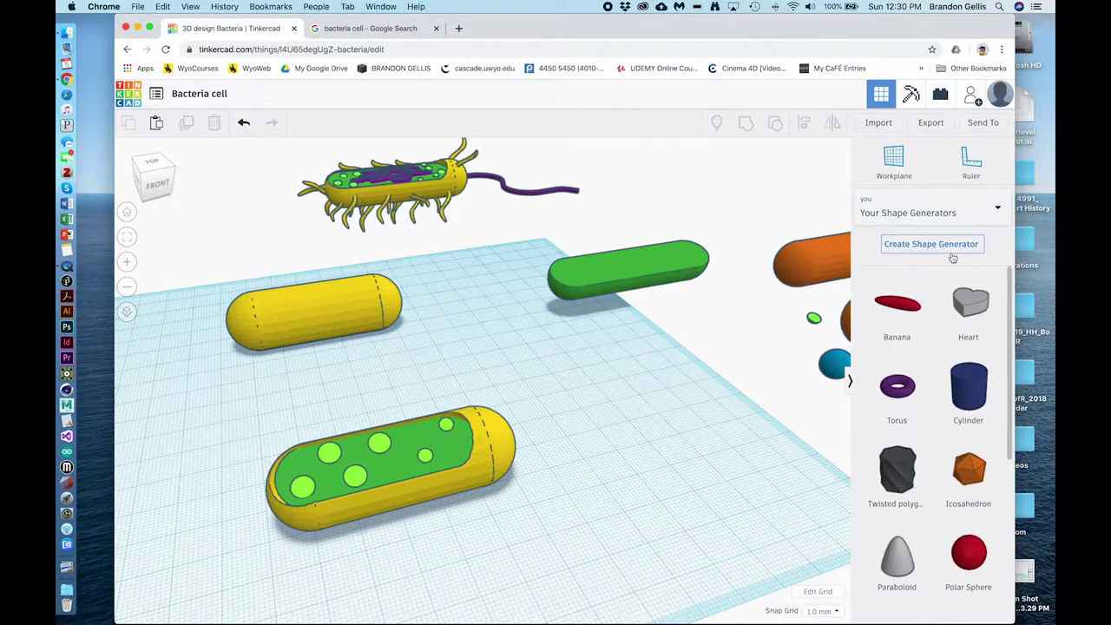
scroll(972, 339, "down", 5)
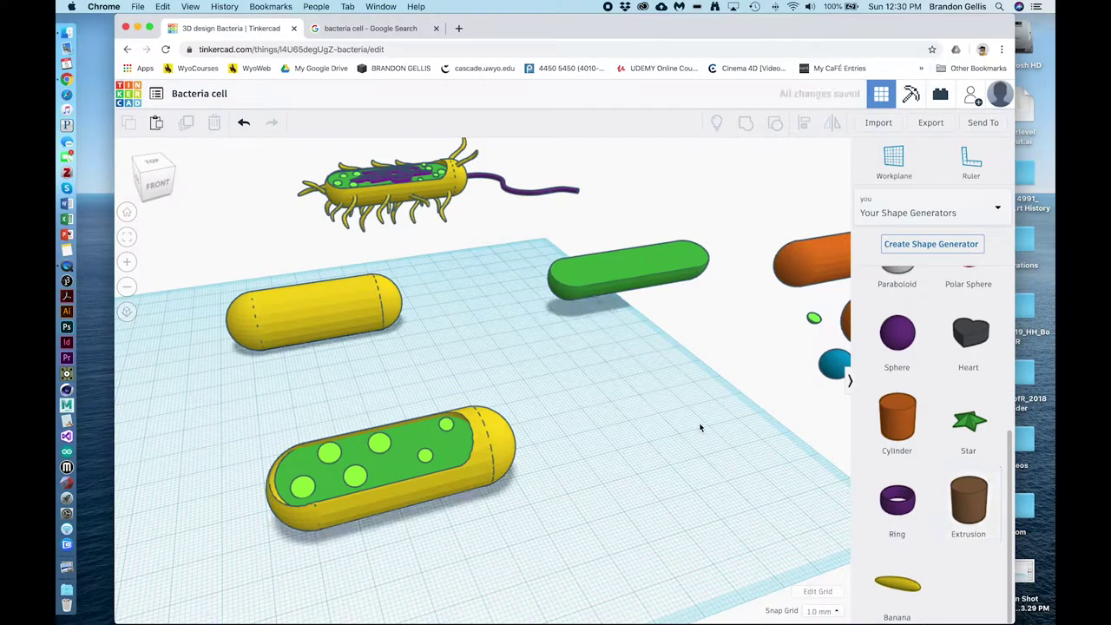
Place an Extrusion shape beside the hollowed cell and put a second one nearer the front of the workplane.
left_click_drag(968, 502, 699, 426)
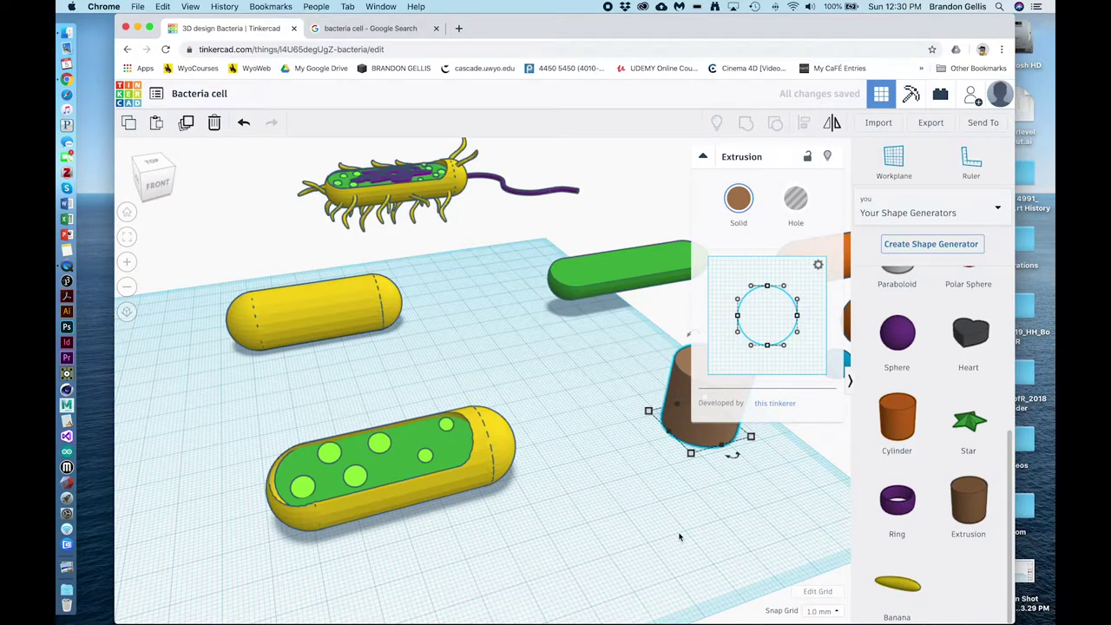
left_click(670, 473)
left_click(716, 429)
left_click_drag(697, 443, 666, 544)
right_click_drag(812, 500, 734, 492)
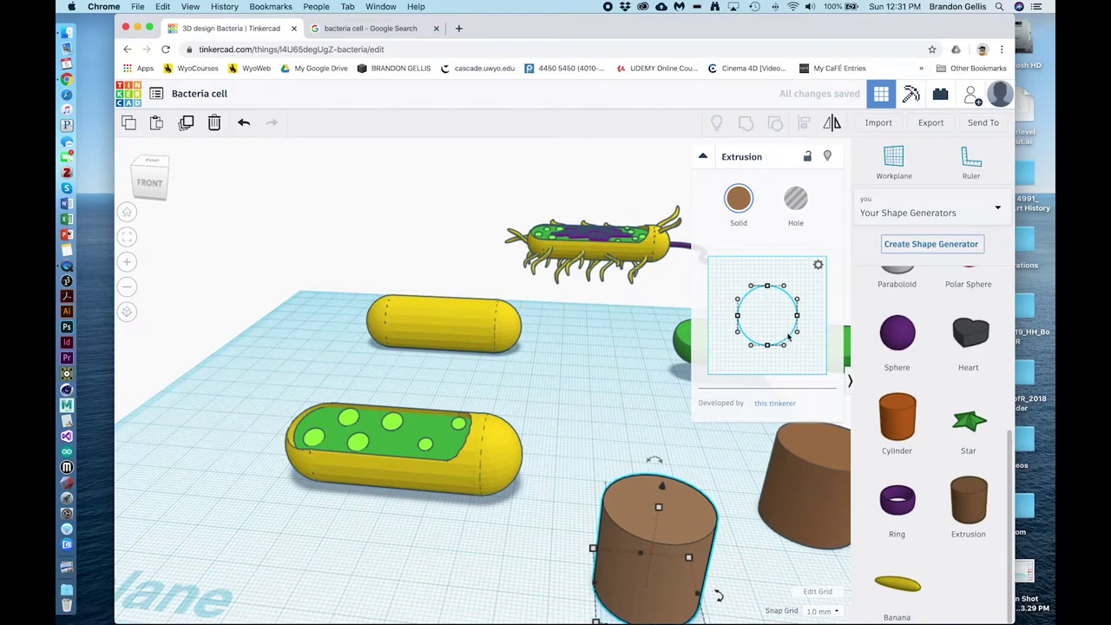
Reshape the front extrusion's circular profile into a thin curved crescent by moving its points and curve handles.
left_click_drag(797, 316, 795, 273)
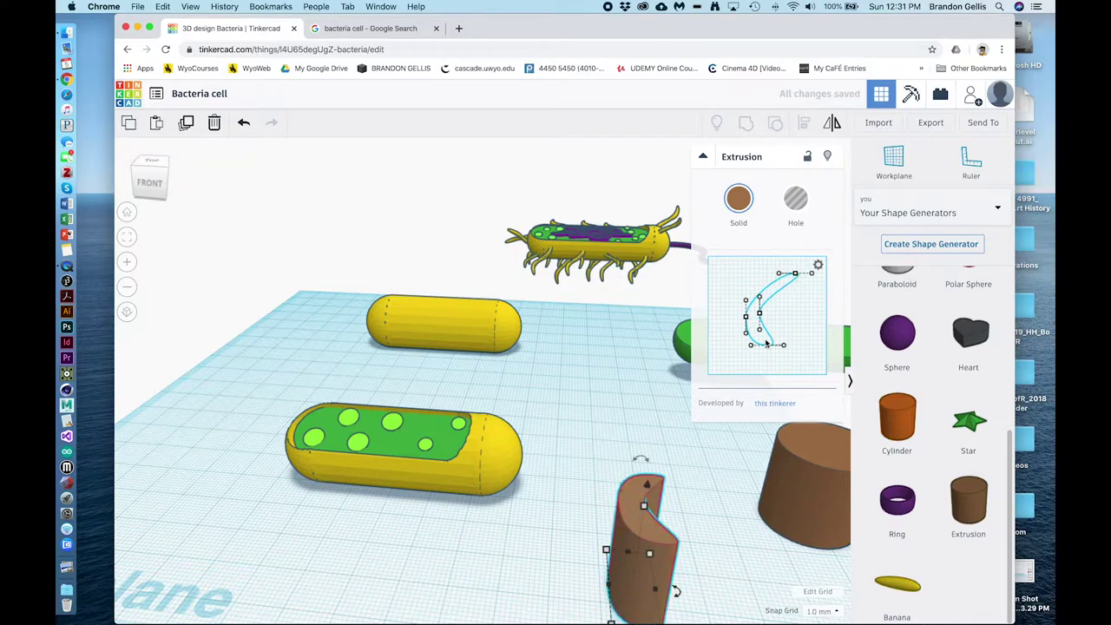
left_click_drag(762, 317, 773, 273)
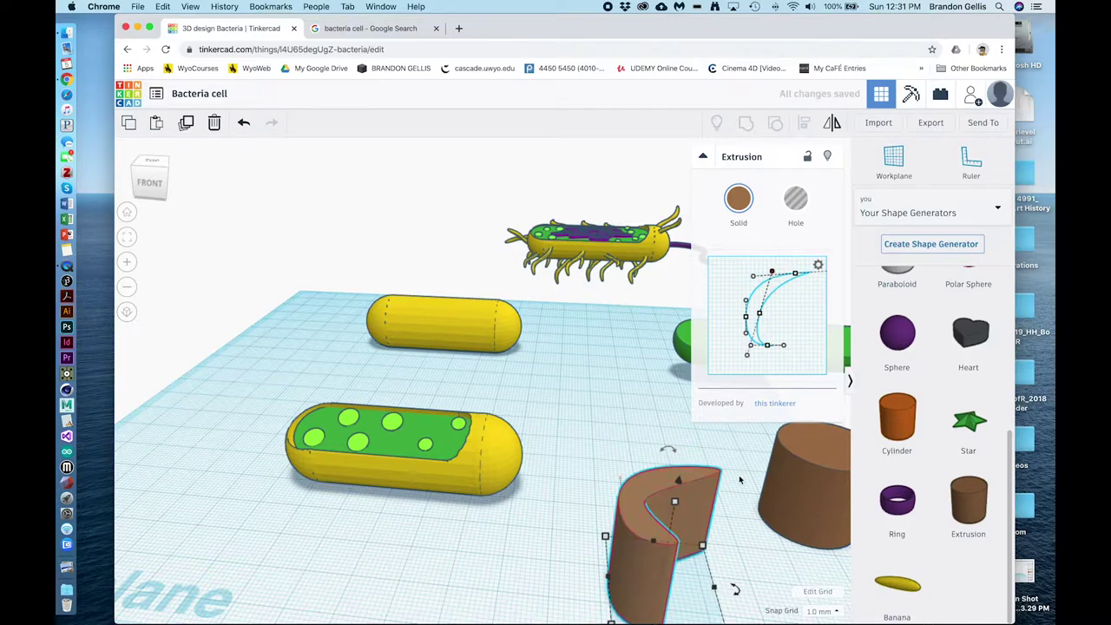
left_click_drag(802, 274, 791, 275)
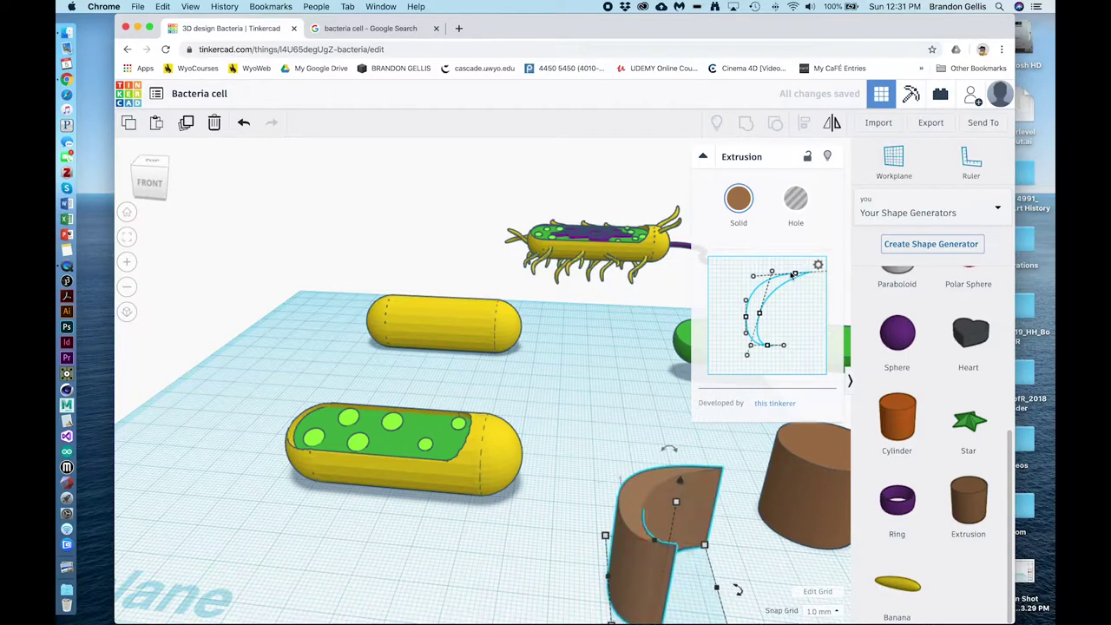
right_click_drag(717, 497, 720, 564)
Copy the brown crescent extrusion, arrange the pair side by side, and delete both crescents.
left_click(613, 511)
left_click_drag(612, 510, 643, 534, "alt")
left_click_drag(726, 556, 747, 508)
left_click_drag(668, 540, 712, 547)
left_click(759, 556)
left_click(663, 552)
left_click_drag(558, 483, 769, 584)
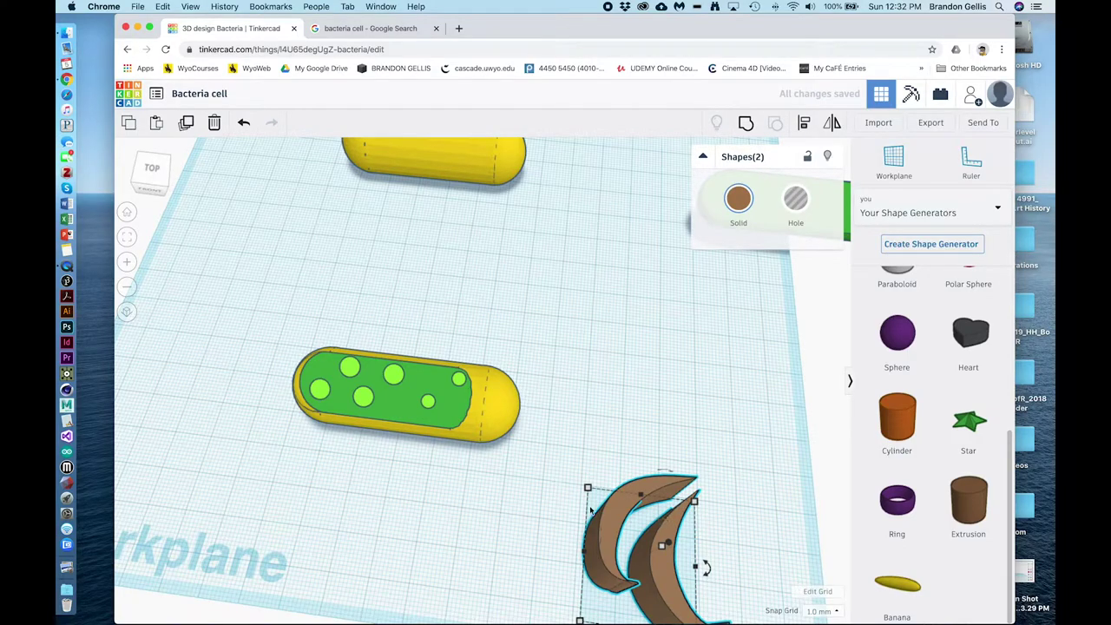
key("Delete")
Place a yellow Banana shape beside the hollowed cell with Curvature 2.5, Asym 1 0.22 and Asym 2 0.33.
right_click_drag(592, 519, 657, 481)
left_click_drag(900, 587, 683, 481)
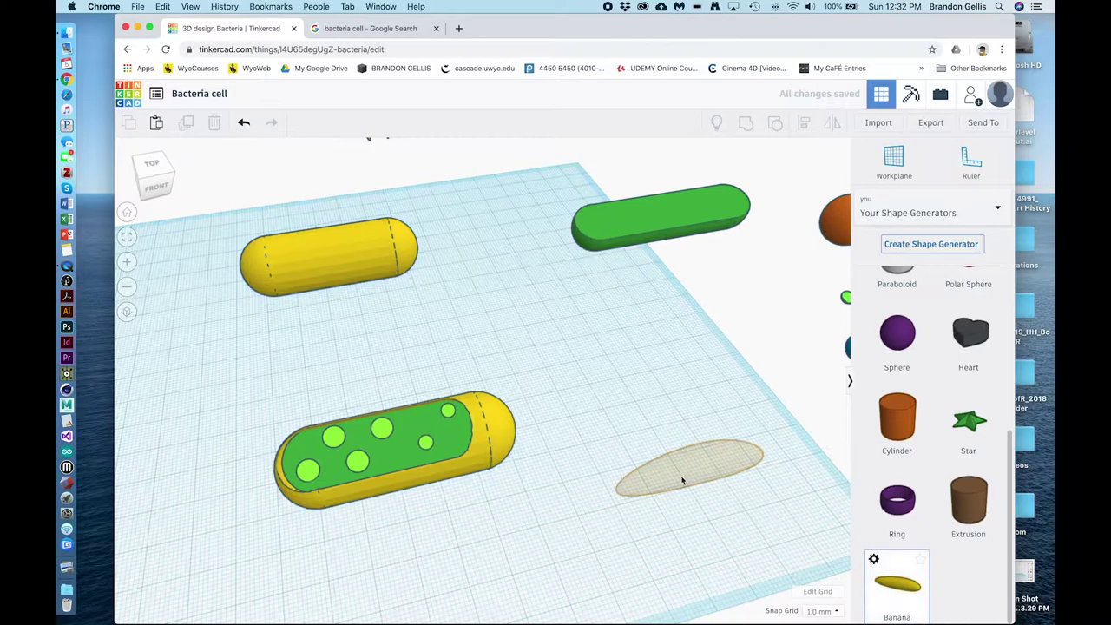
left_click(682, 480)
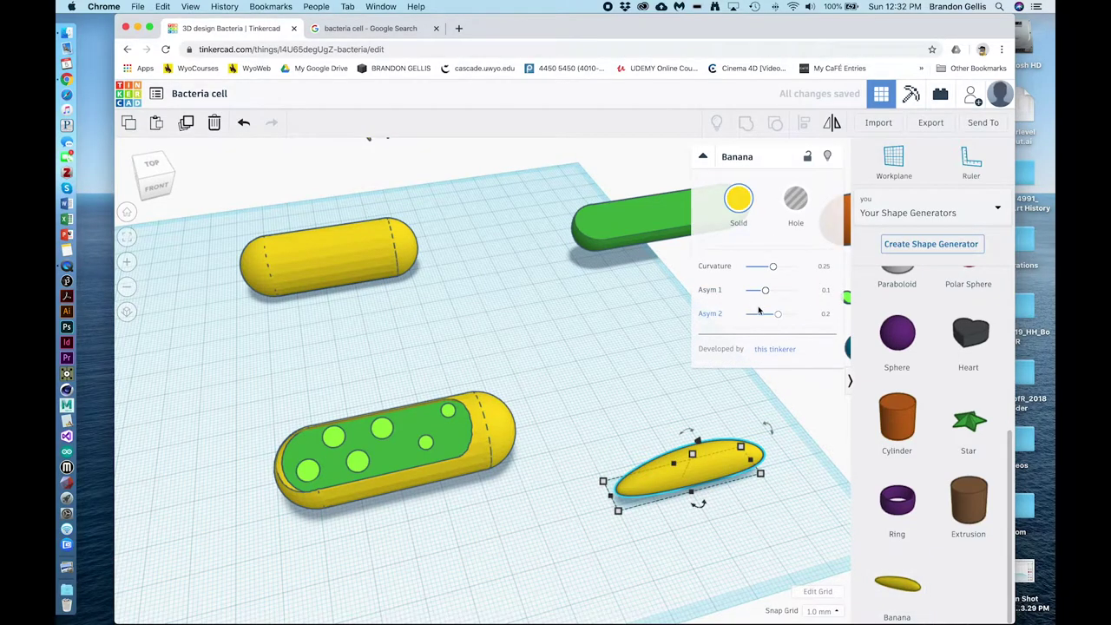
left_click_drag(773, 268, 801, 268)
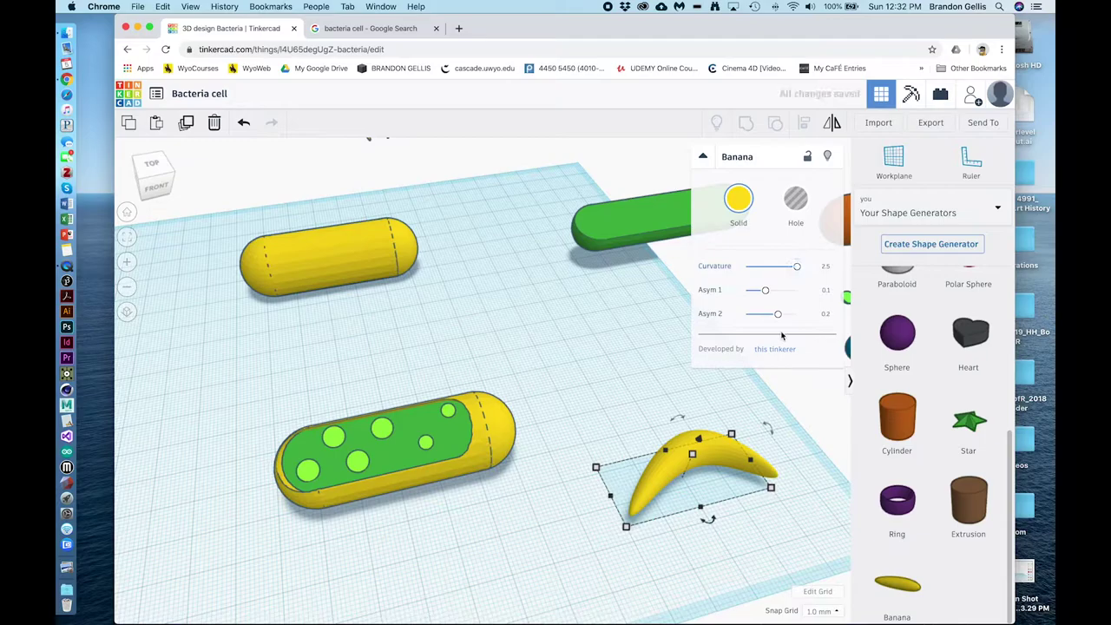
mouse_move(765, 293)
left_mouse_down()
mouse_move(768, 316)
mouse_move(755, 319)
mouse_move(848, 313)
mouse_move(769, 316)
mouse_move(799, 315)
mouse_move(785, 317)
mouse_move(780, 293)
mouse_move(790, 292)
mouse_move(771, 297)
left_mouse_up()
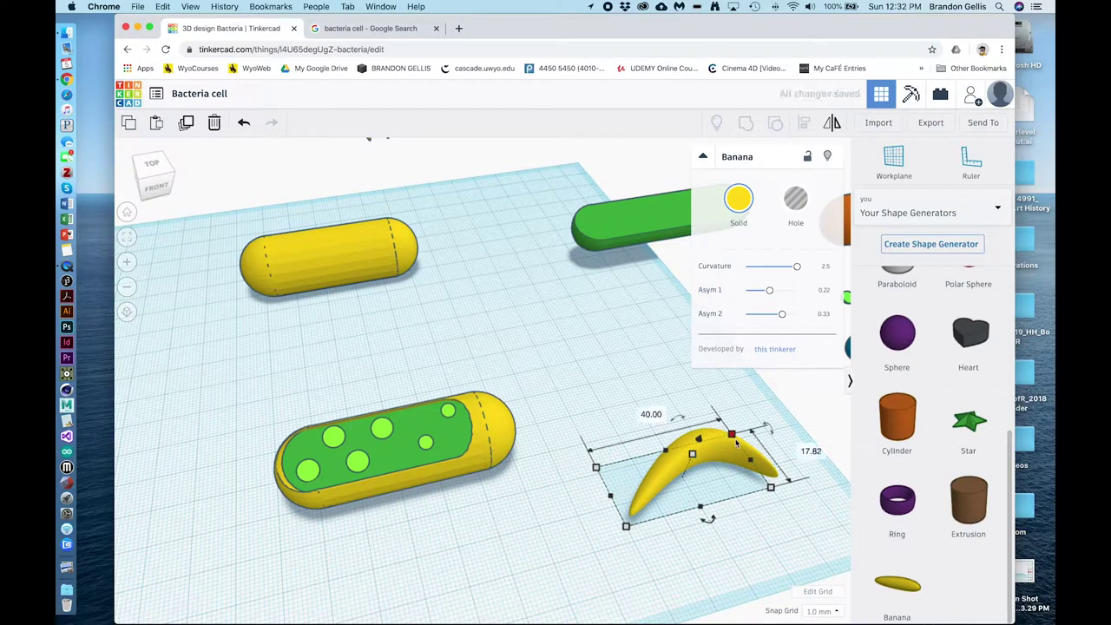
Flatten the yellow banana to a height of 4 mm.
mouse_move(700, 507)
left_mouse_down()
mouse_move(695, 491)
mouse_move(699, 509)
left_mouse_up()
right_click_drag(670, 540, 699, 480)
left_click_drag(702, 456, 700, 492)
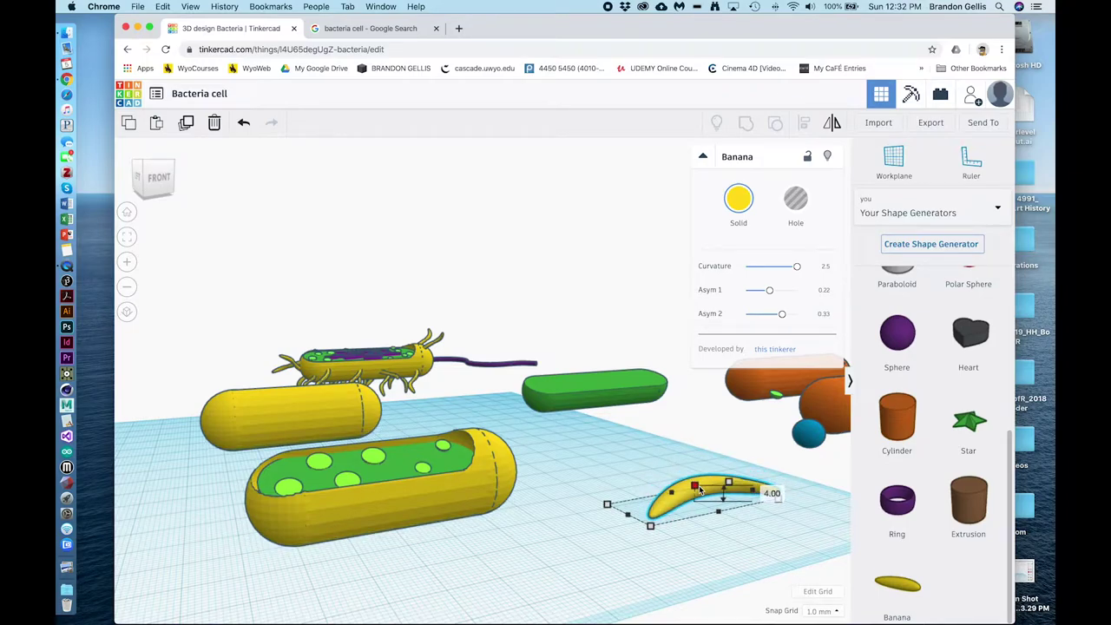
right_click_drag(754, 541, 734, 584)
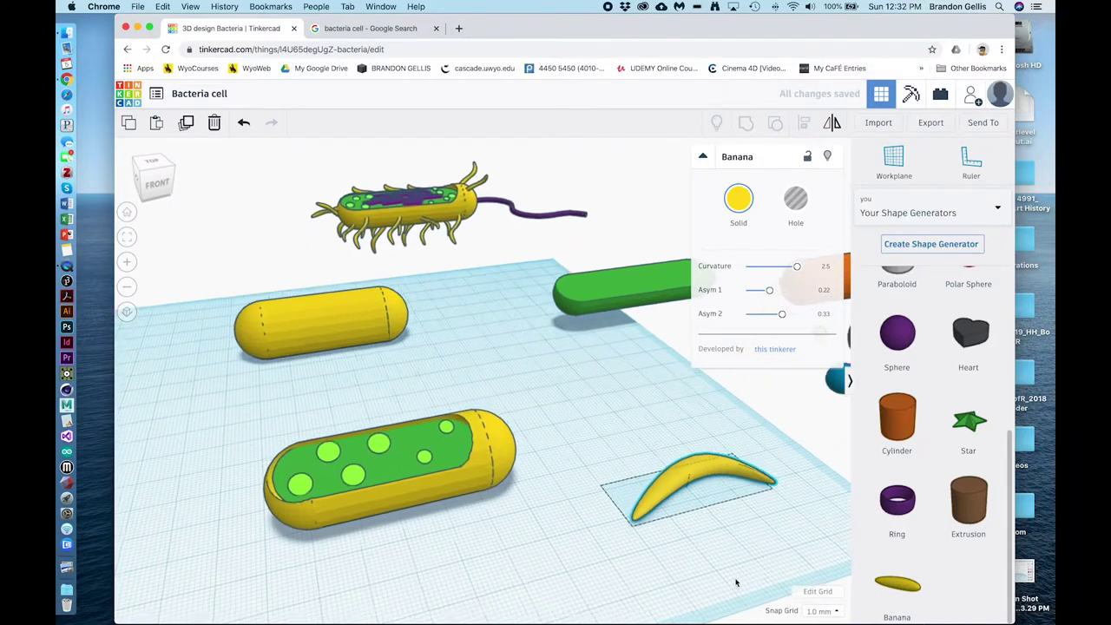
Copy the banana, mirror the copy along its length and width, and join the two end to end as an S-curve.
left_click_drag(711, 452, 628, 505, "alt")
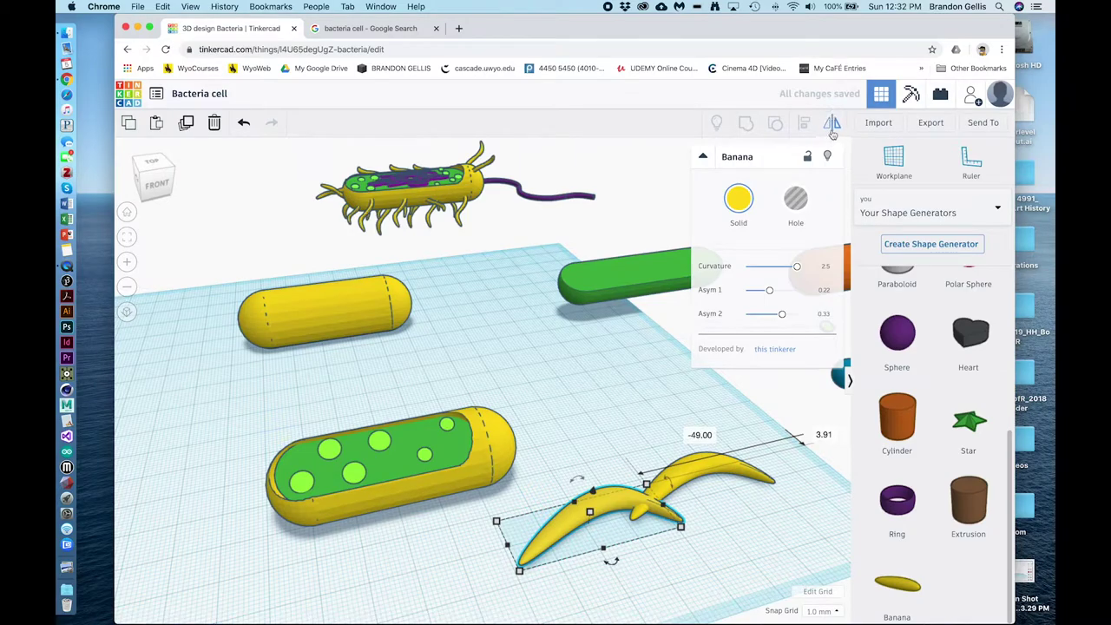
left_click(832, 124)
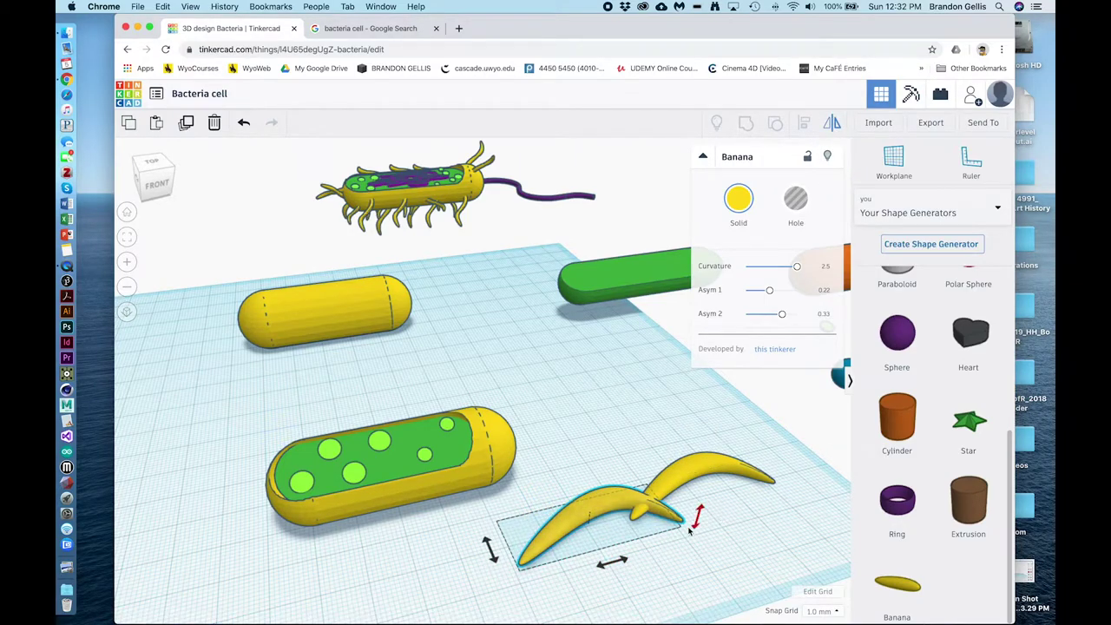
left_click(603, 565)
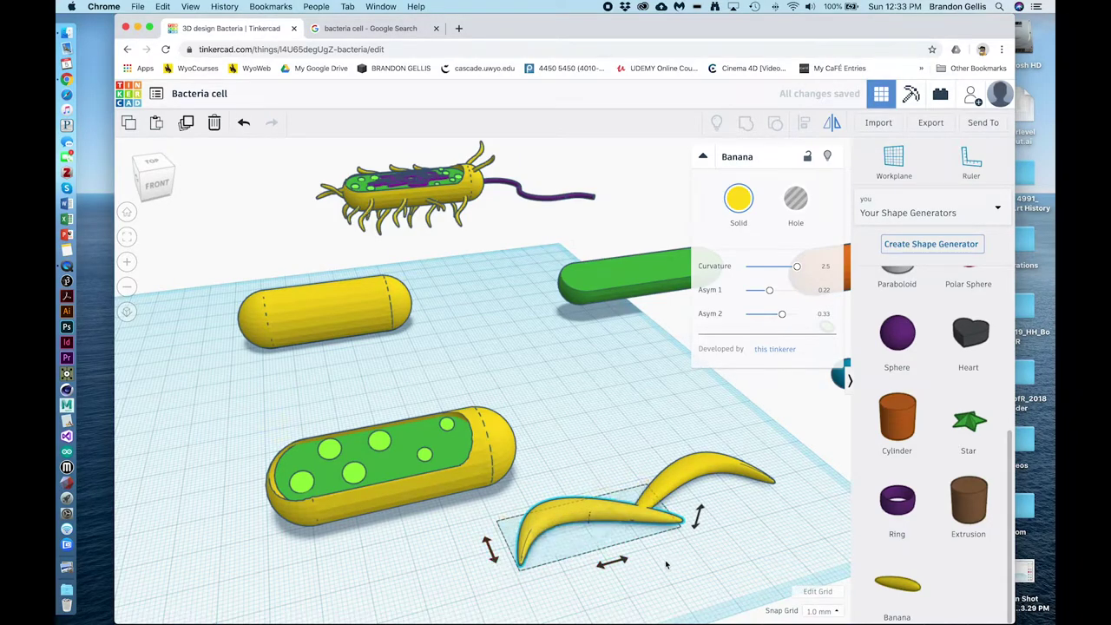
left_click(491, 550)
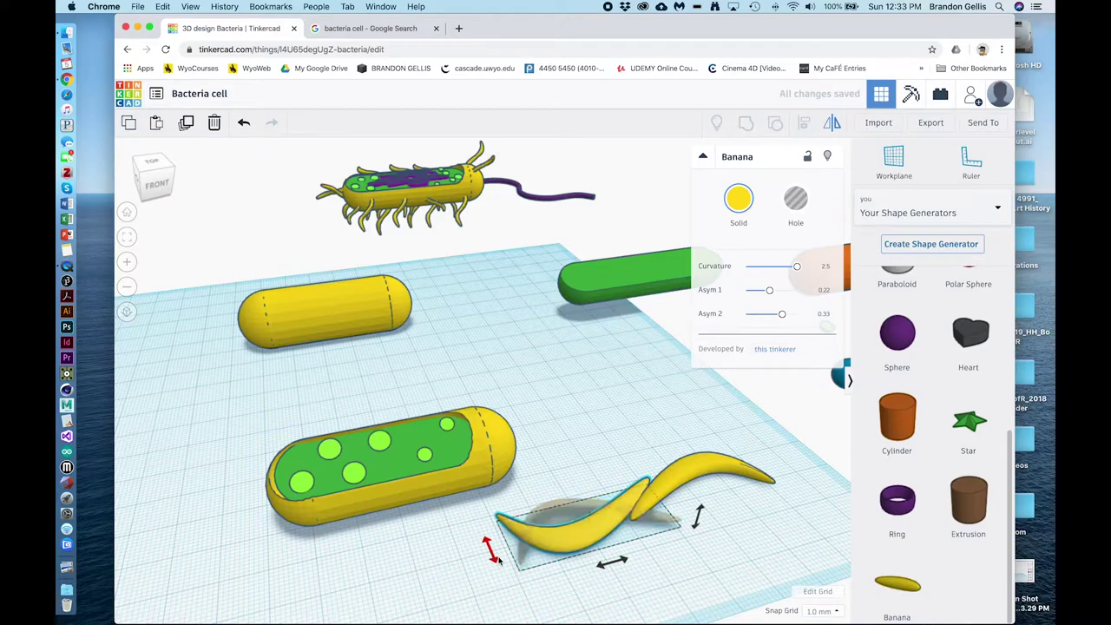
right_click_drag(749, 543, 700, 583)
left_click_drag(564, 546, 600, 542)
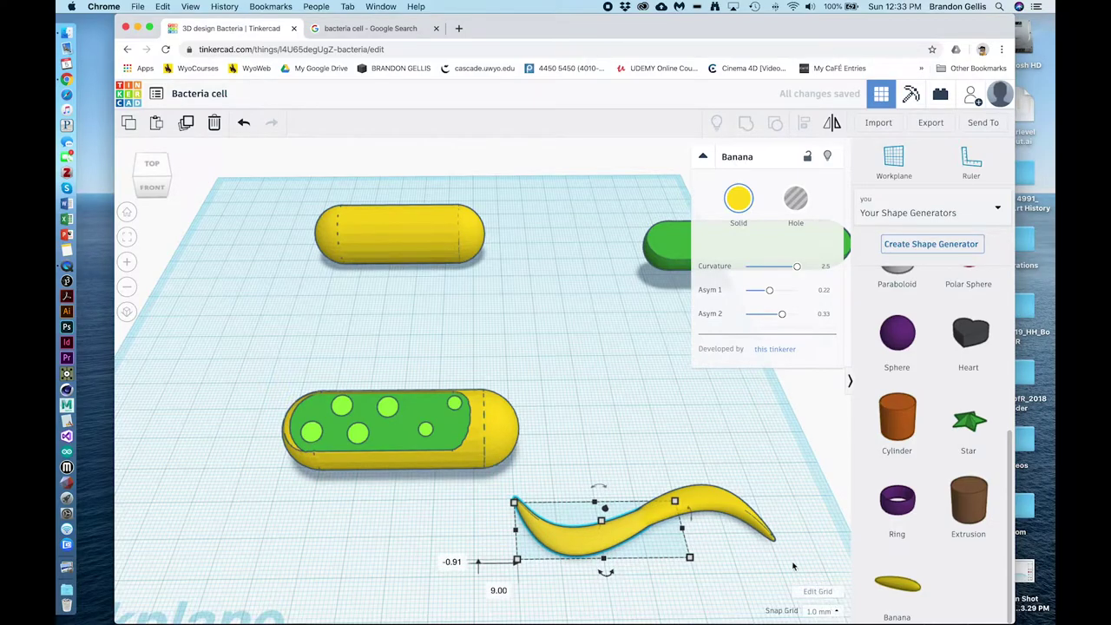
Compare with the reference flagellum, then slim and rotate the mirrored banana so it rejoins the other one as a thinner tail.
left_click(364, 28)
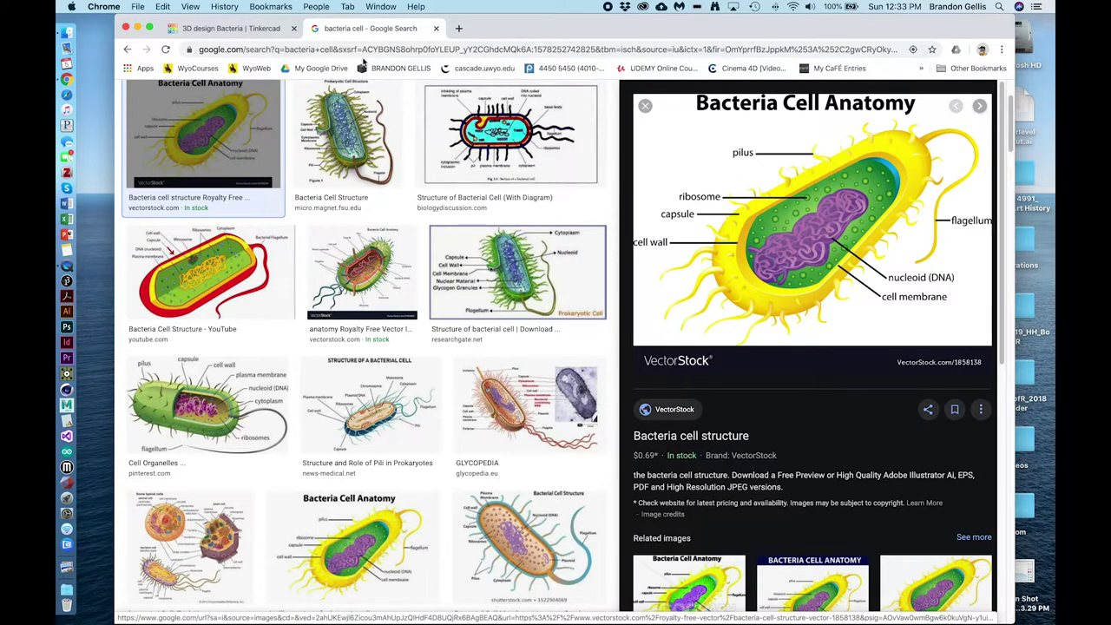
left_click(250, 31)
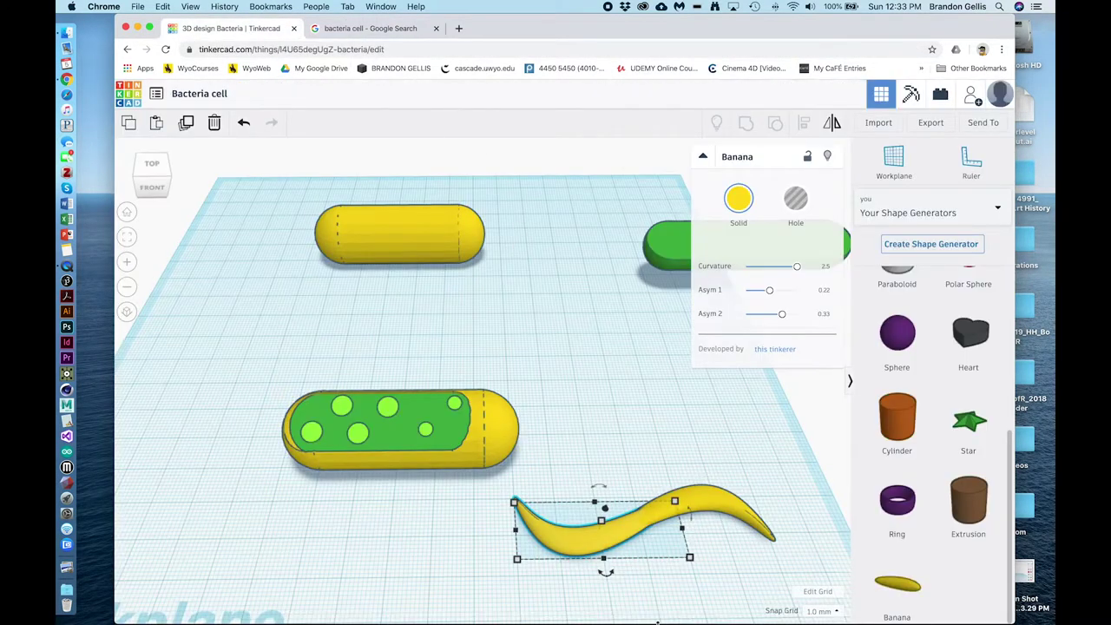
left_click(582, 593)
left_click(582, 554)
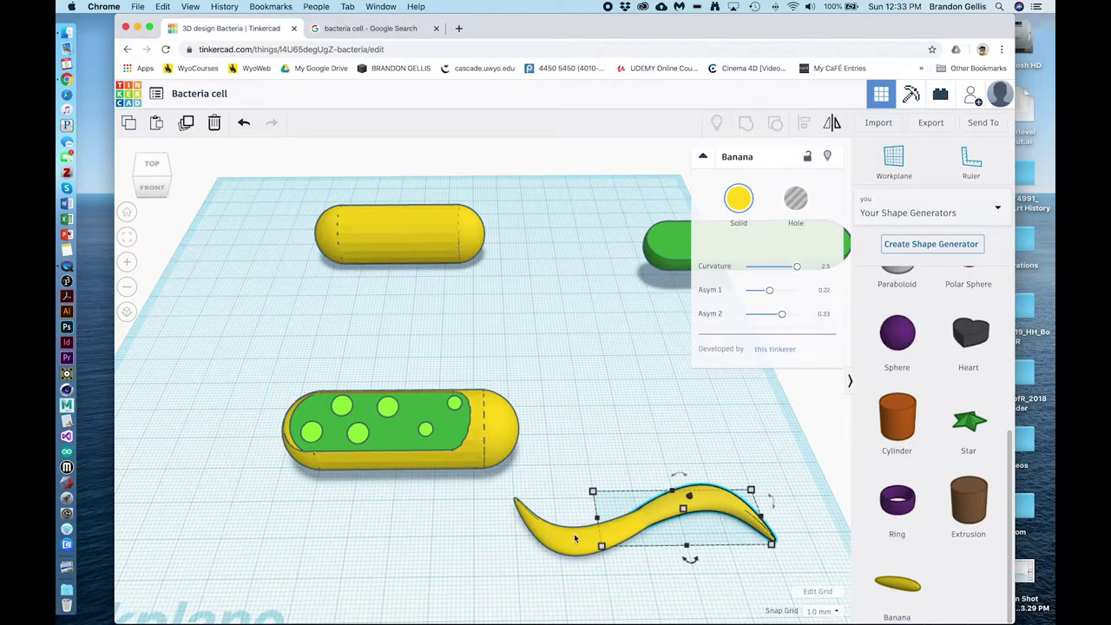
left_click_drag(604, 560, 602, 534)
left_click_drag(517, 506, 600, 620)
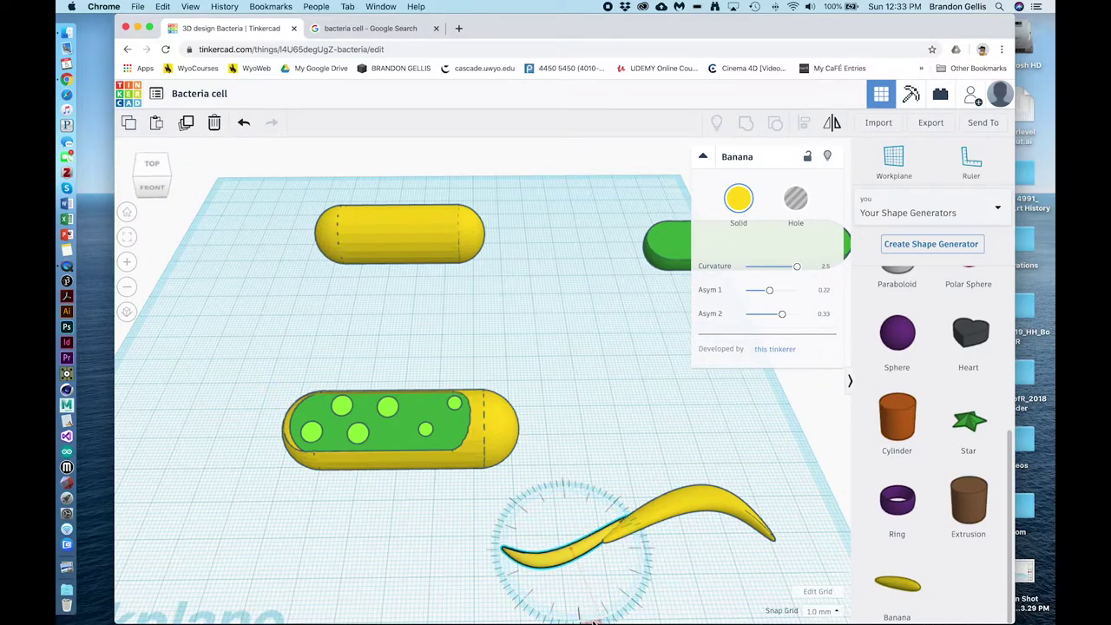
left_click_drag(560, 547, 590, 548)
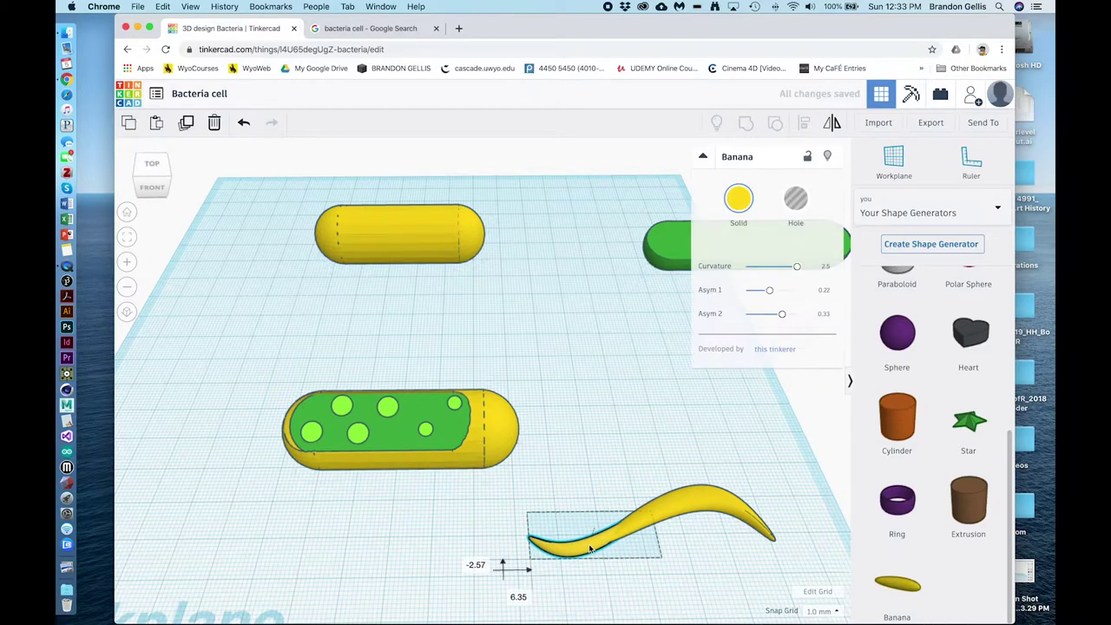
left_click(695, 571)
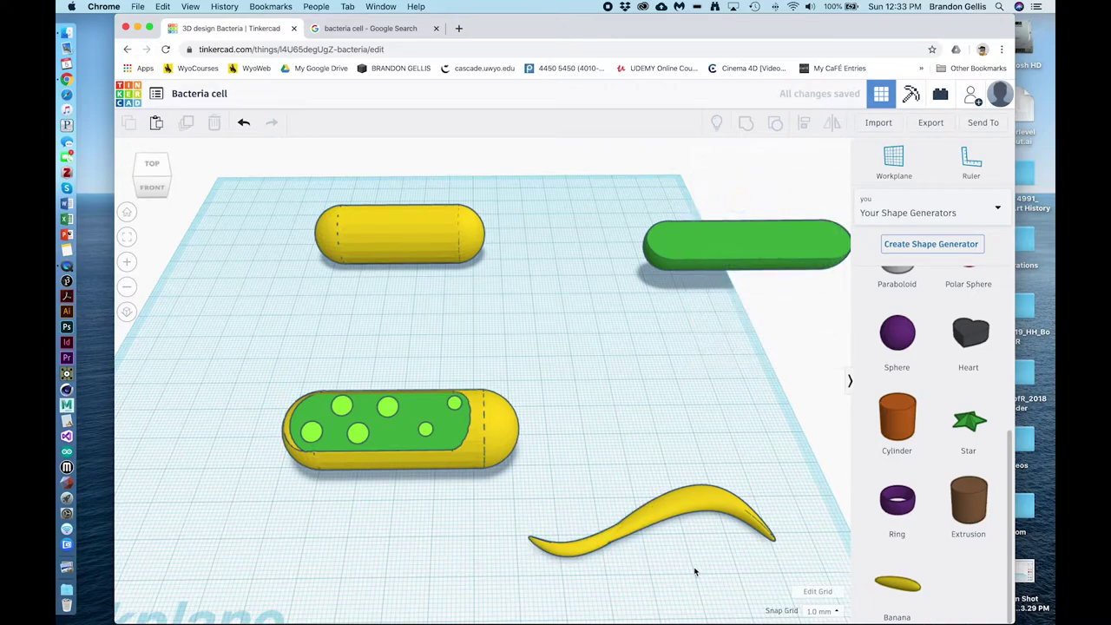
Group the two bananas into one flagellum and move it next to the rounded yellow end of the hollowed cell.
left_click(695, 502)
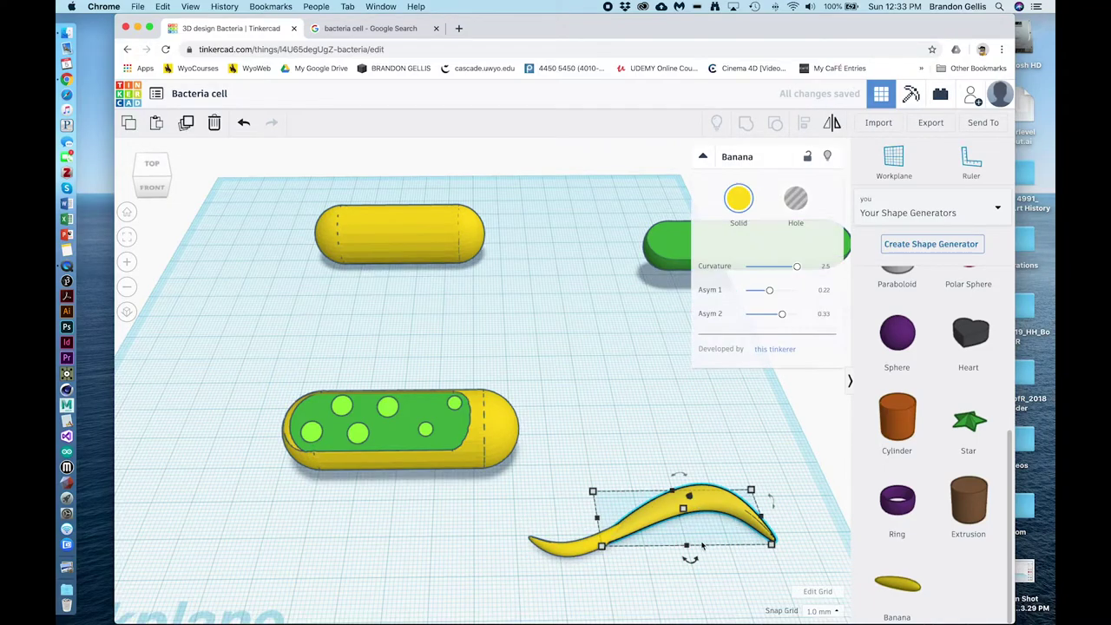
left_click_drag(734, 579, 528, 531)
left_click(745, 123)
left_click(686, 384)
left_click_drag(695, 497, 691, 437)
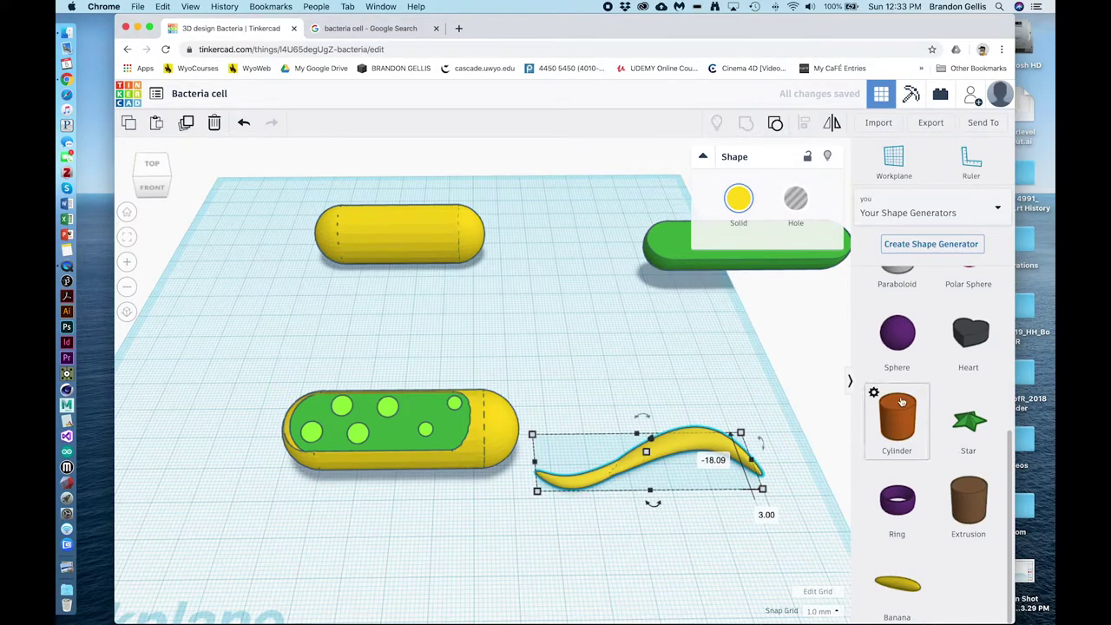
Switch the shape library from Your Shape Generators to Basic Shapes.
scroll(903, 391, "up", 5)
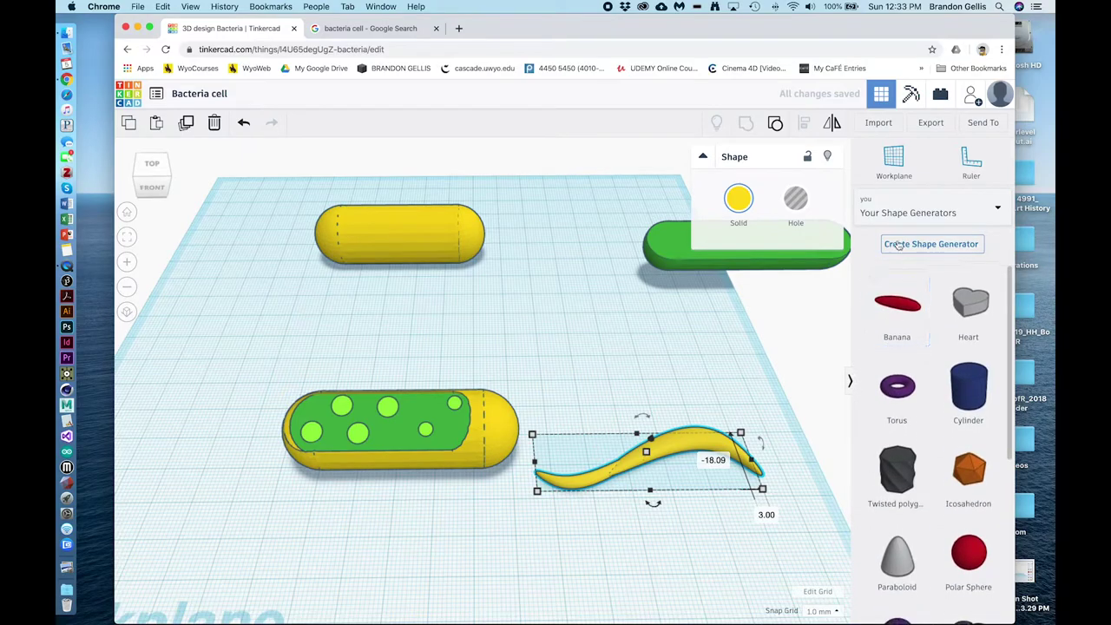
left_click(921, 212)
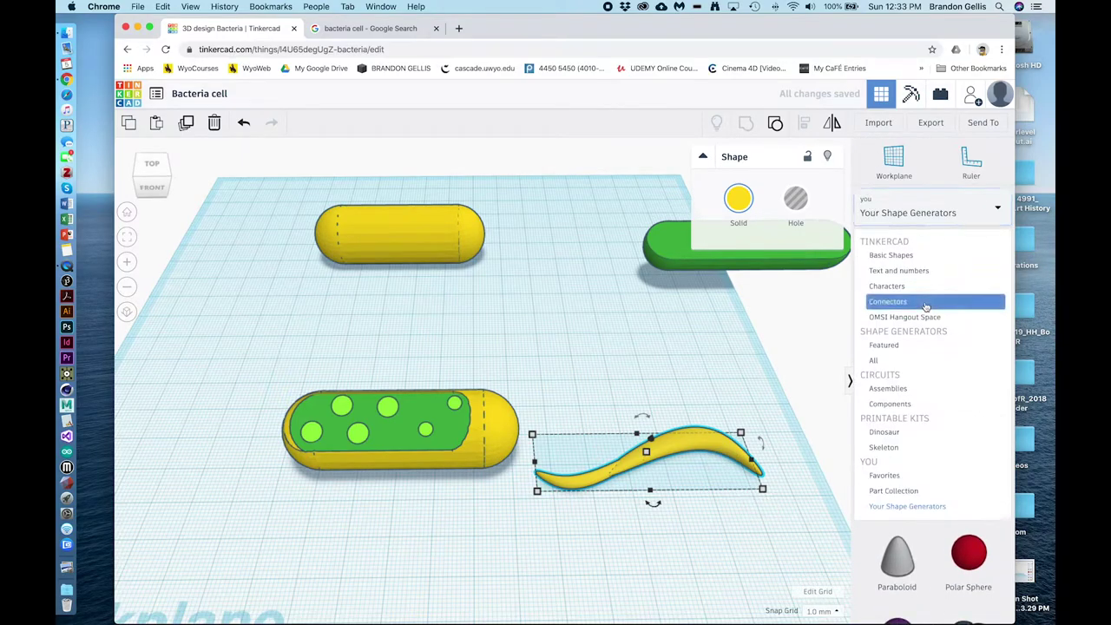
left_click(894, 256)
left_click_drag(853, 382, 901, 388)
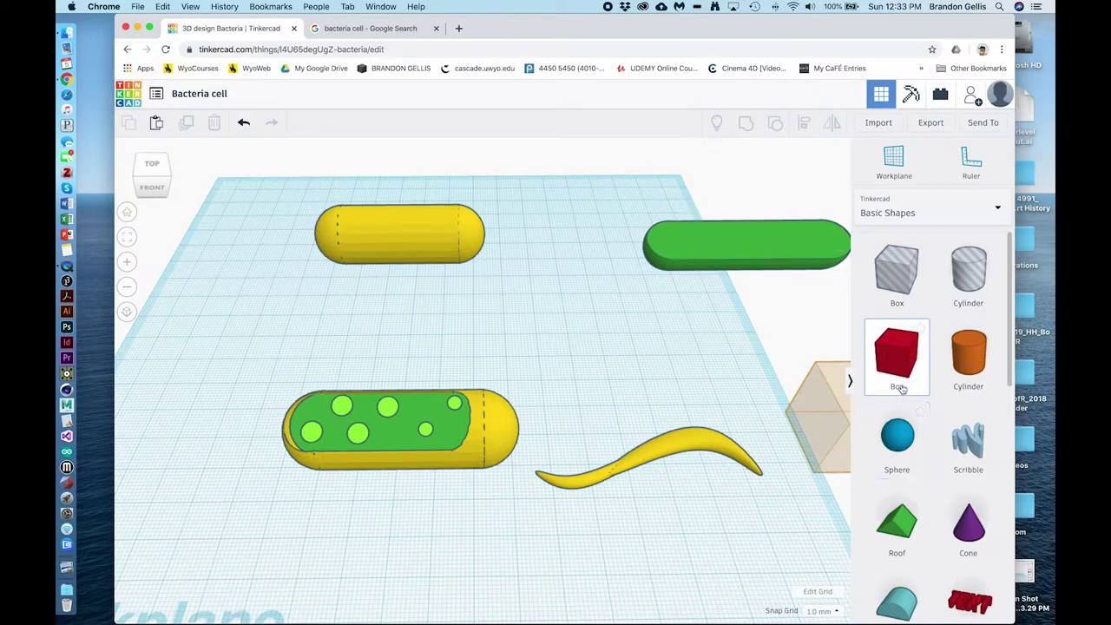
left_click(738, 308)
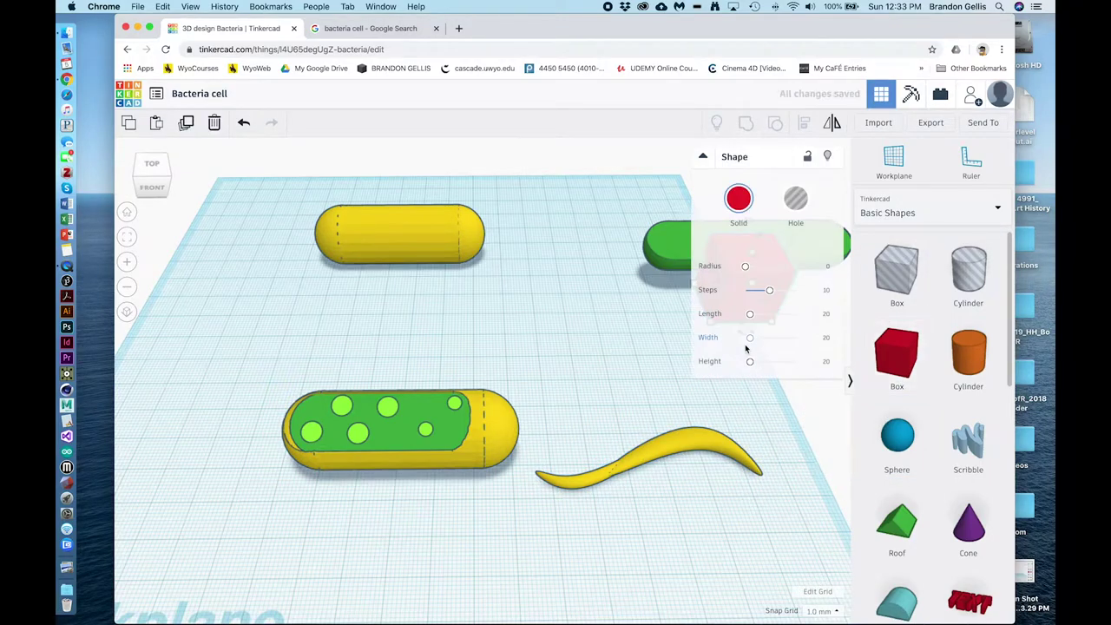
key("Delete")
Place a box hole over the pointed tip of the flagellum's thicker end and group both to cut the tip off.
left_click_drag(908, 278, 772, 472)
left_click_drag(795, 513, 758, 522)
left_click_drag(797, 480, 802, 496)
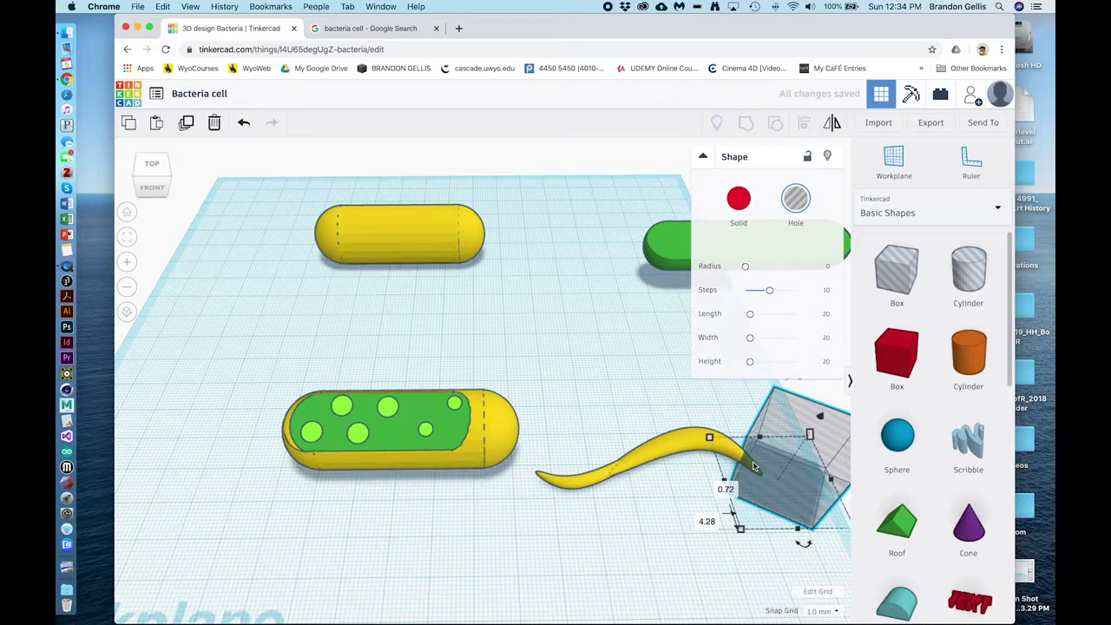
left_click(687, 428)
left_click_drag(848, 491, 848, 489)
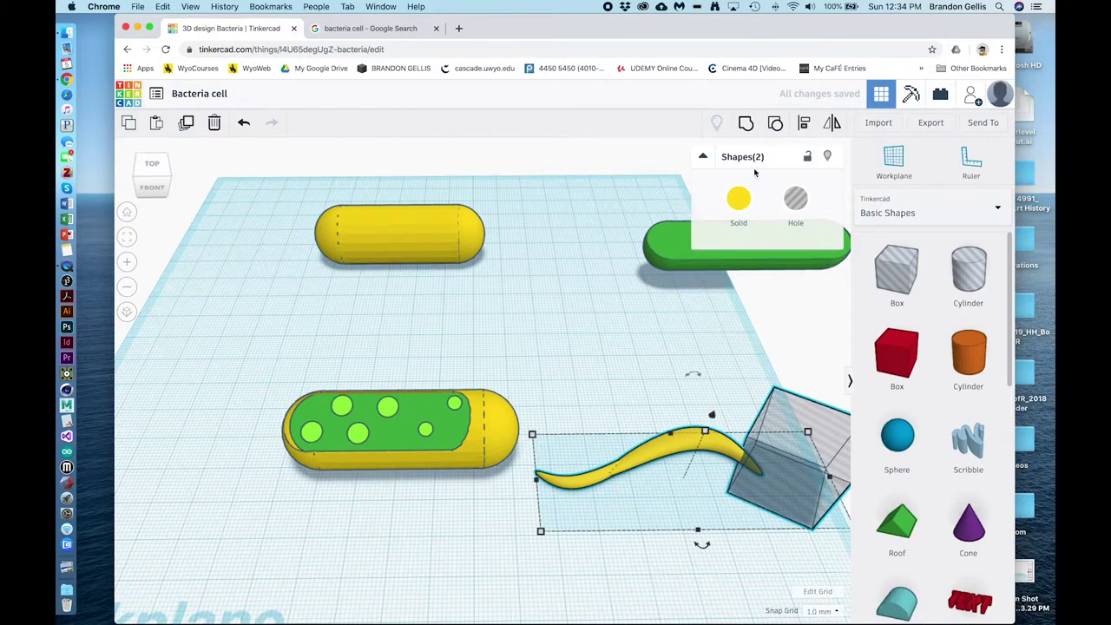
left_click(745, 126)
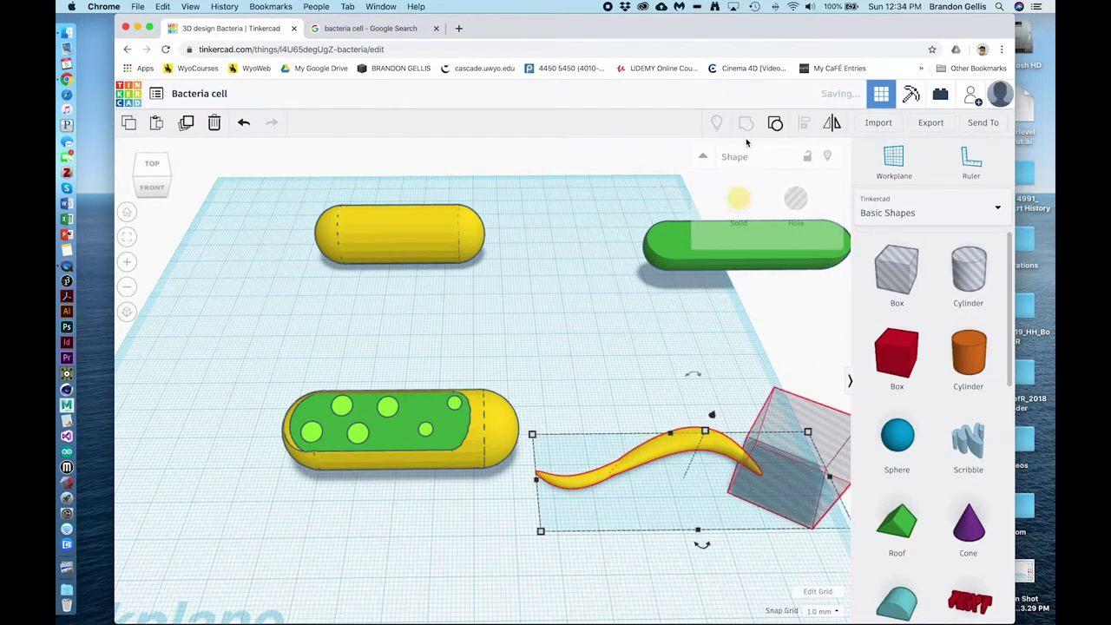
left_click(695, 537)
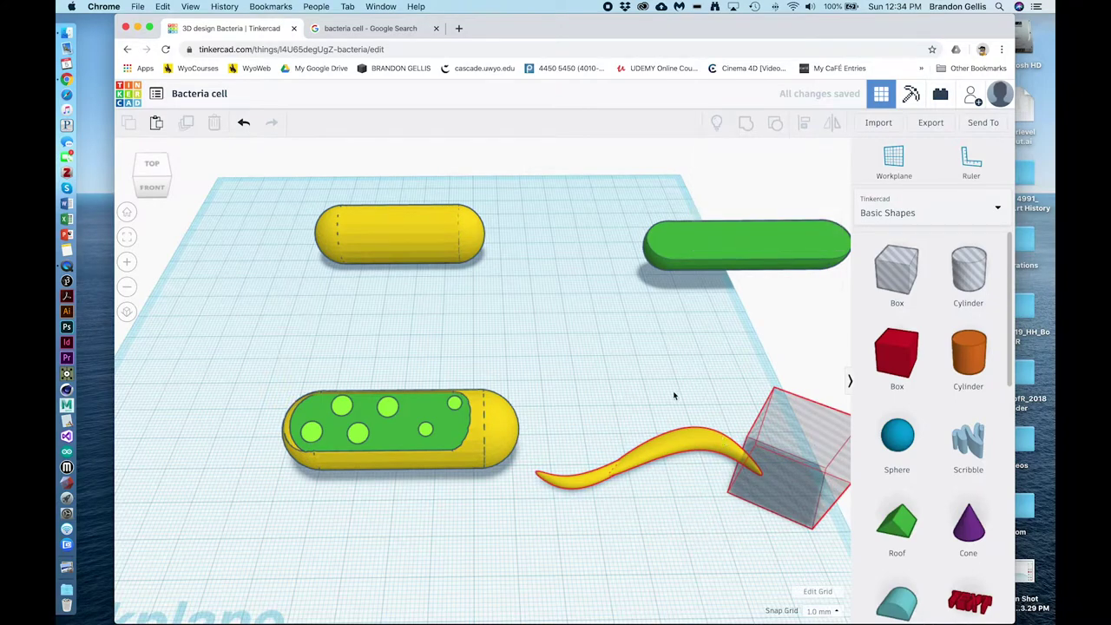
Rotate the yellow curved appendage a quarter turn on the workplane and paste a copy of it alongside.
left_click(716, 442)
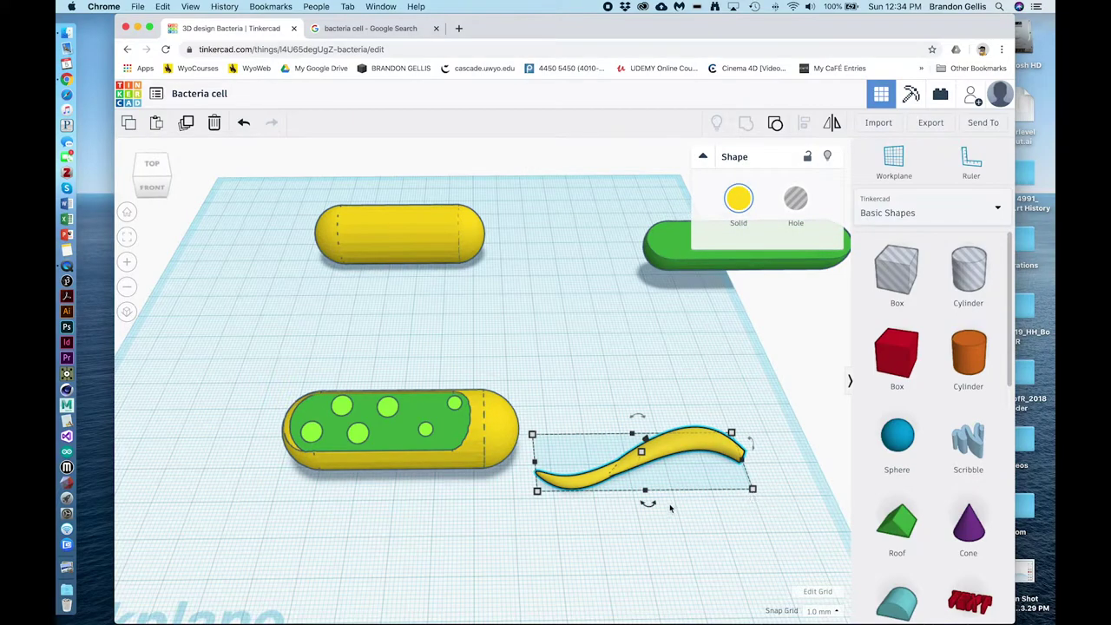
mouse_move(656, 506)
left_mouse_down()
mouse_move(693, 484)
mouse_move(689, 473)
left_mouse_up()
key("super+c")
key("super+v")
left_click_drag(663, 422, 724, 419)
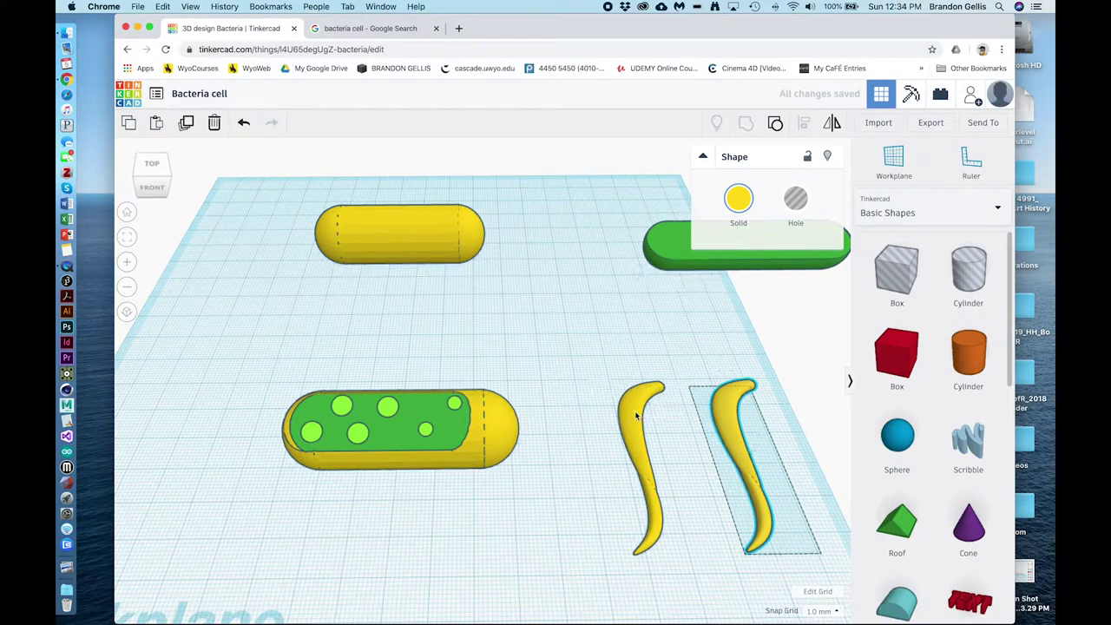
Duplicate both large appendages and shrink the copies to less than half their size.
left_click(637, 417, "shift")
key("ctrl+d")
left_click_drag(721, 436, 691, 468)
mouse_move(695, 608)
left_mouse_down()
mouse_move(730, 573)
mouse_move(749, 514)
left_mouse_up()
mouse_move(725, 447)
left_mouse_down("shift")
mouse_move(745, 425)
mouse_move(766, 433)
mouse_move(708, 445)
left_mouse_up("shift")
Arrange the four appendages in a side-by-side row, alternating large and small, with their thick ends roughly level.
left_click(734, 516)
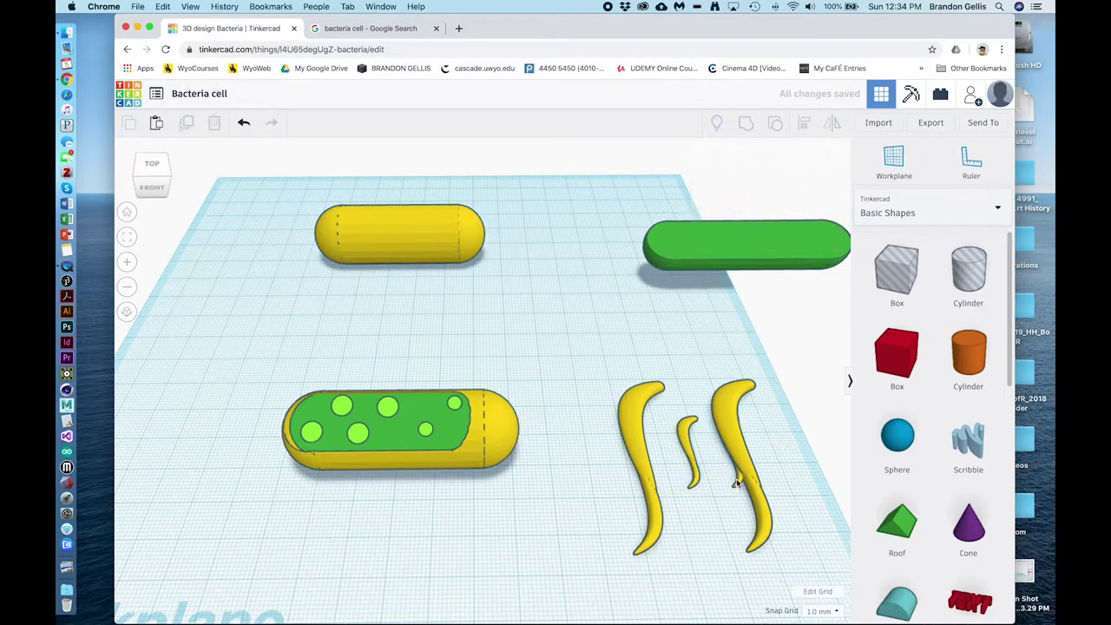
left_click(734, 497)
left_click(712, 502)
left_click(737, 488)
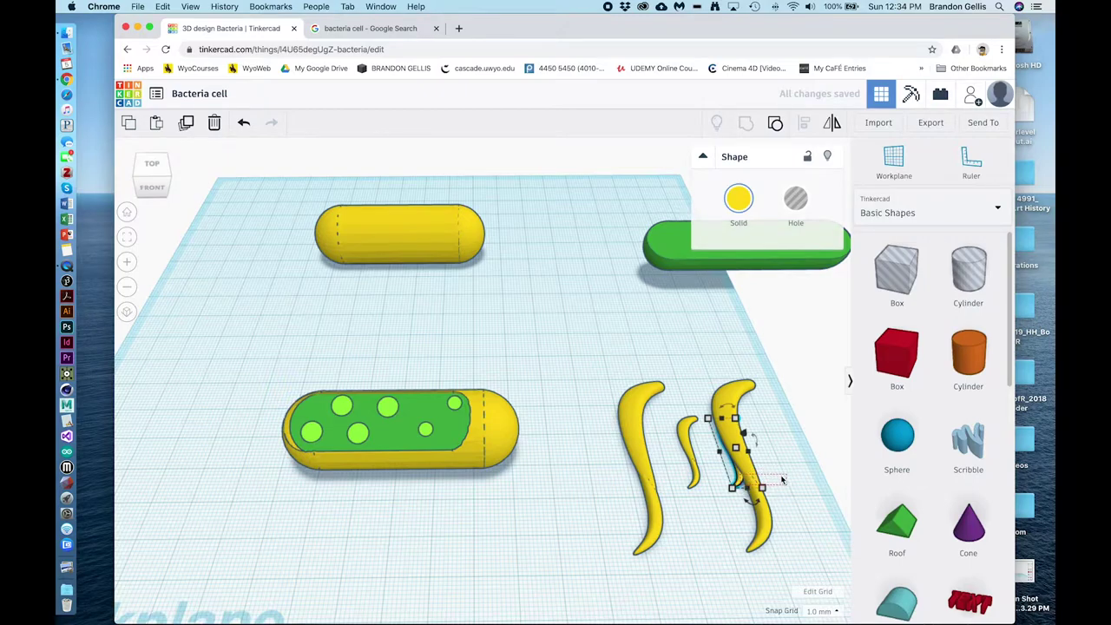
left_click(809, 493)
left_click_drag(744, 466, 727, 470)
left_click(743, 431)
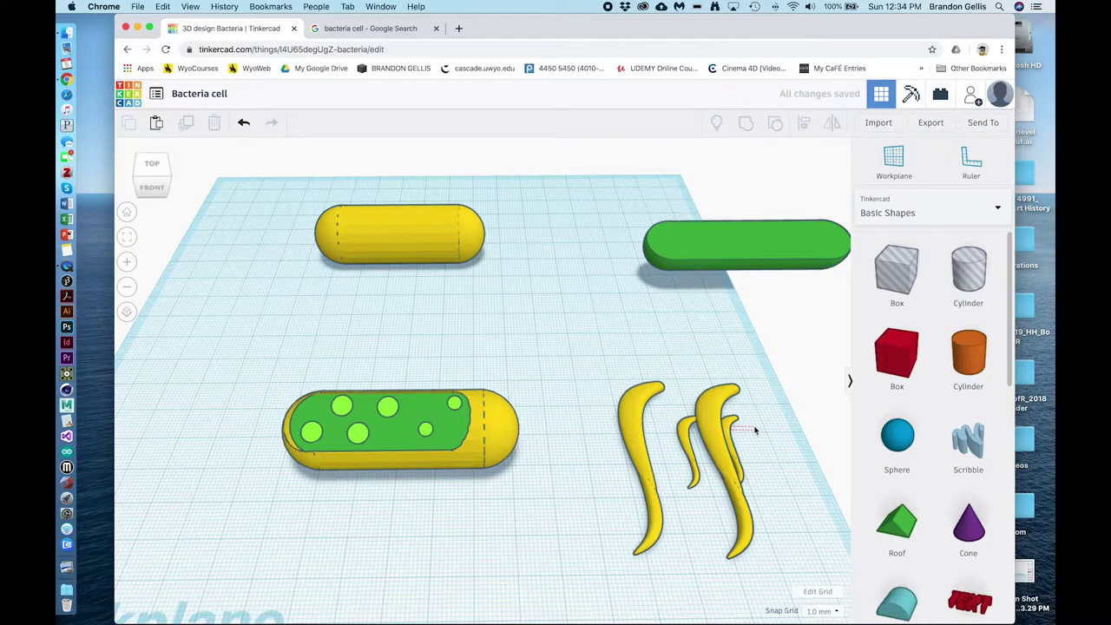
left_click(736, 420)
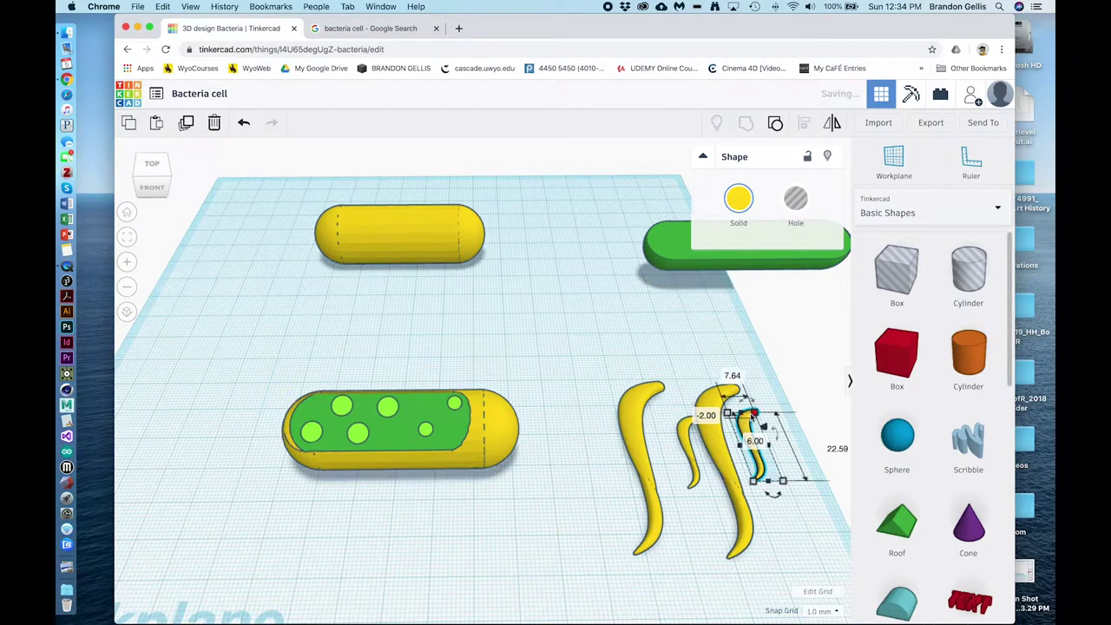
right_click_drag(644, 592, 702, 554)
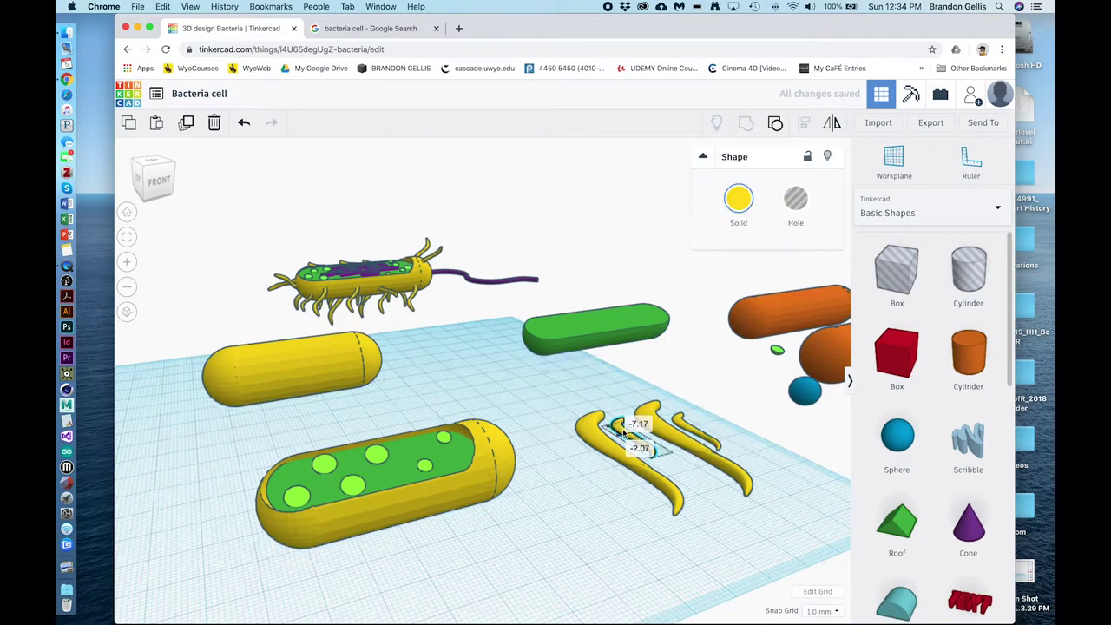
mouse_move(620, 422)
right_mouse_down()
mouse_move(712, 550)
mouse_move(688, 567)
right_mouse_up()
left_click_drag(735, 367, 757, 337)
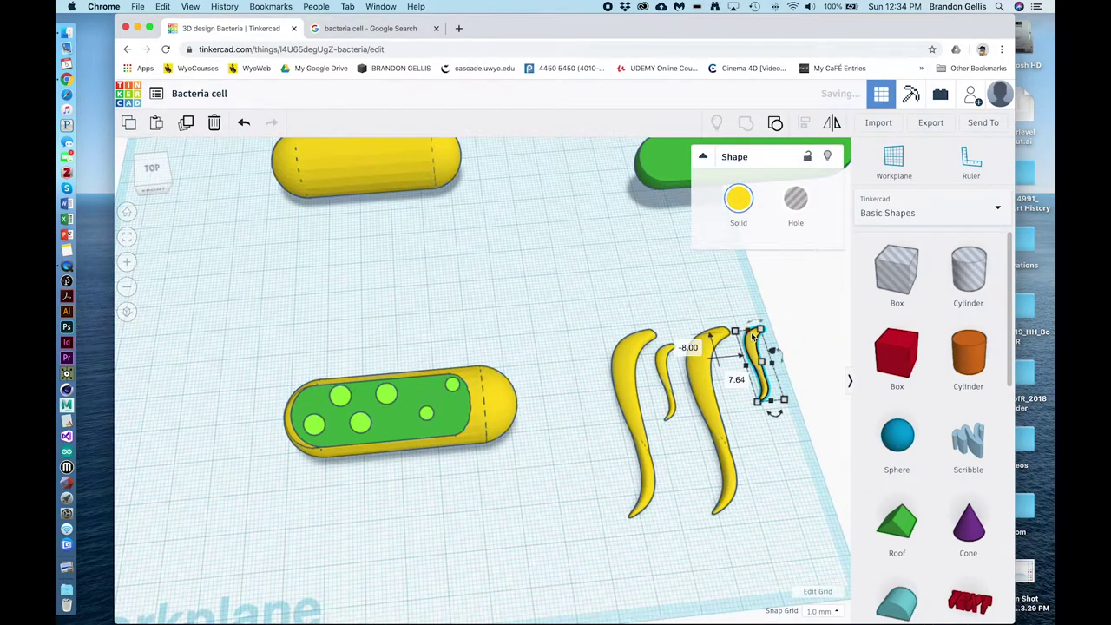
Stretch a box hole across the thick ends of all four appendages and group everything to trim those ends flat.
left_click(896, 273)
left_click(599, 346)
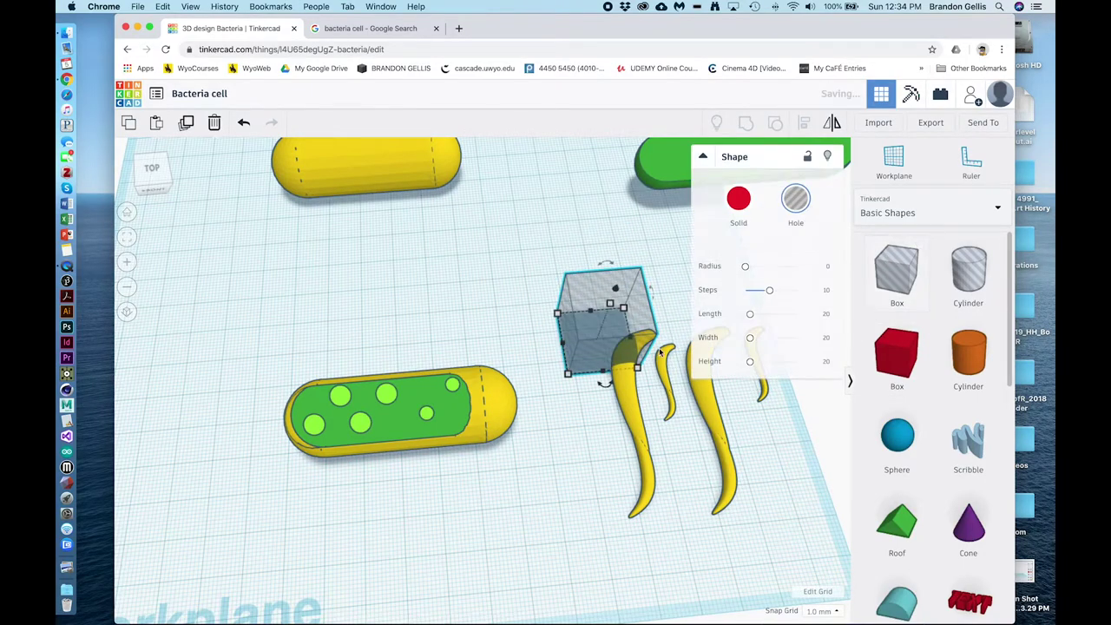
left_click_drag(637, 369, 830, 343)
left_click(770, 450)
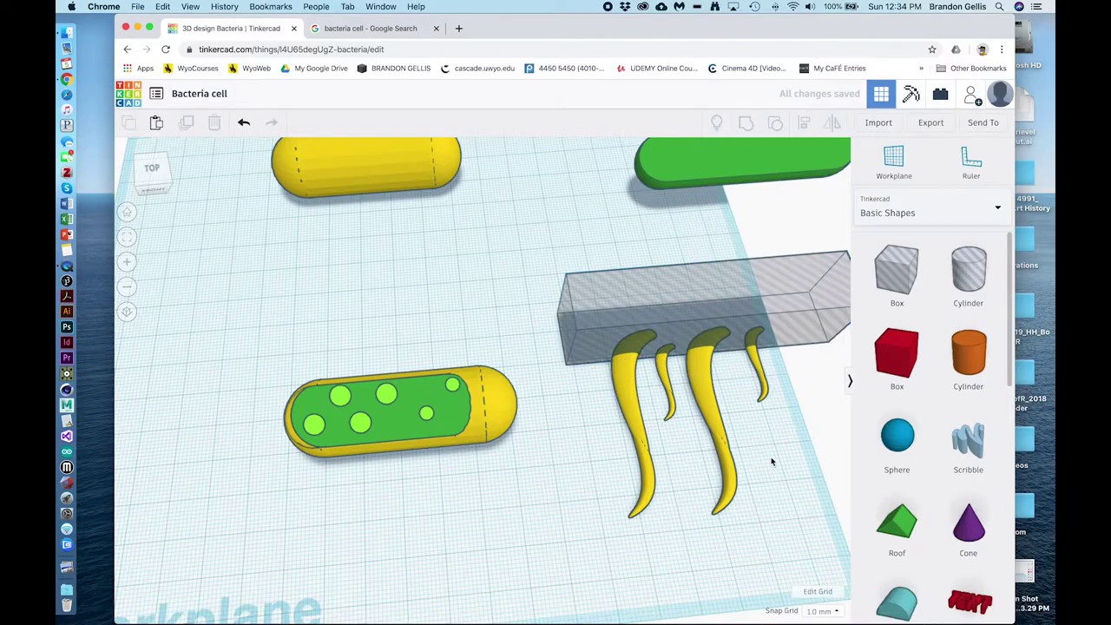
left_click_drag(814, 402, 648, 233)
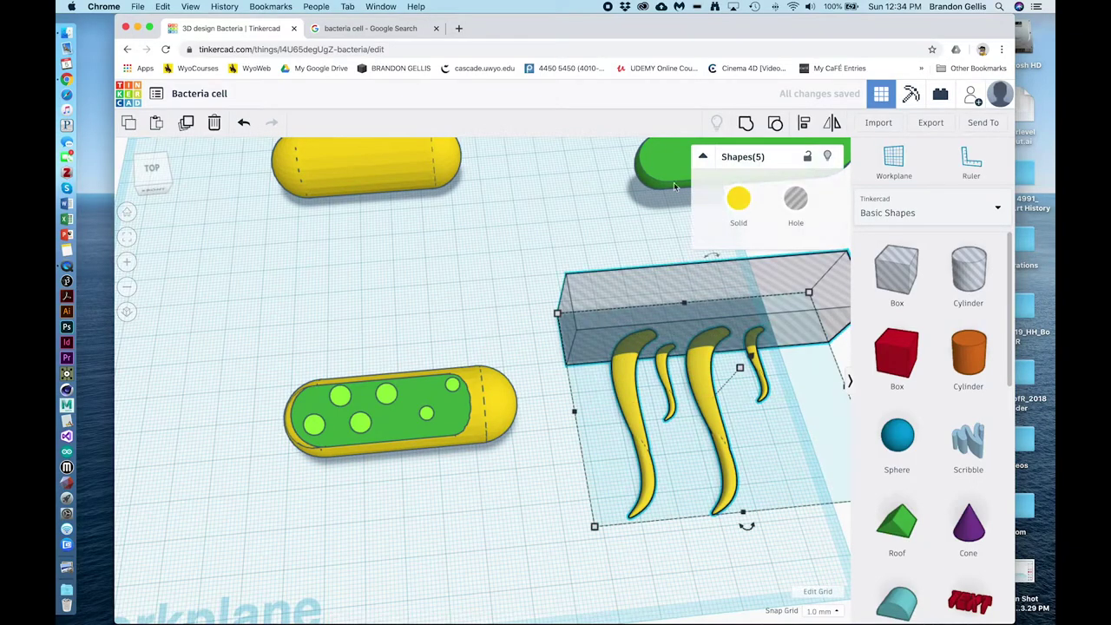
left_click(746, 123)
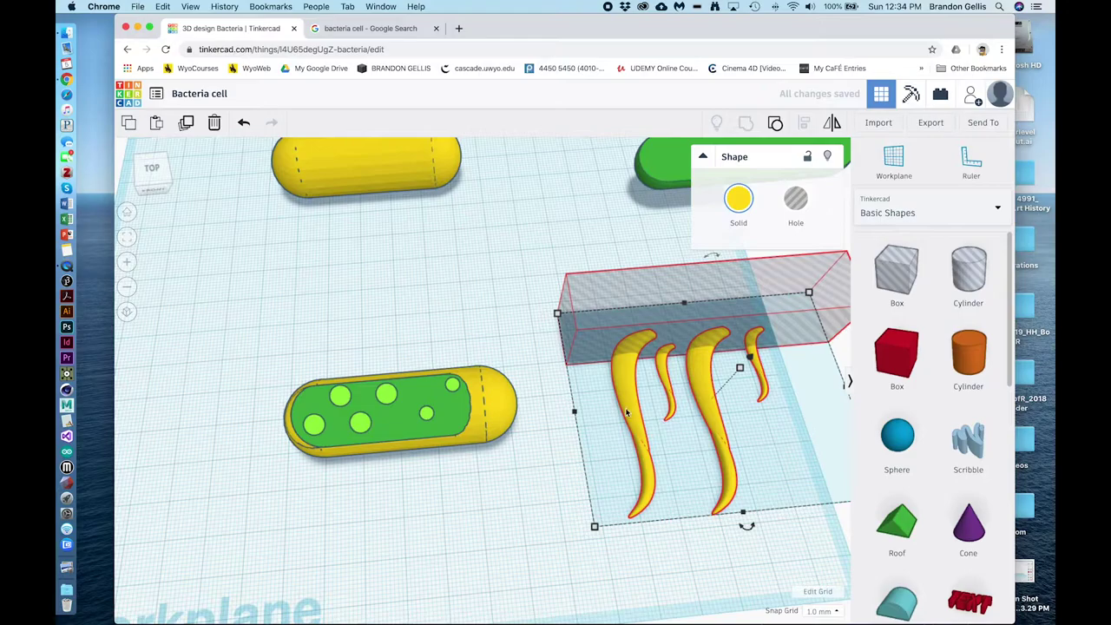
left_click(541, 509)
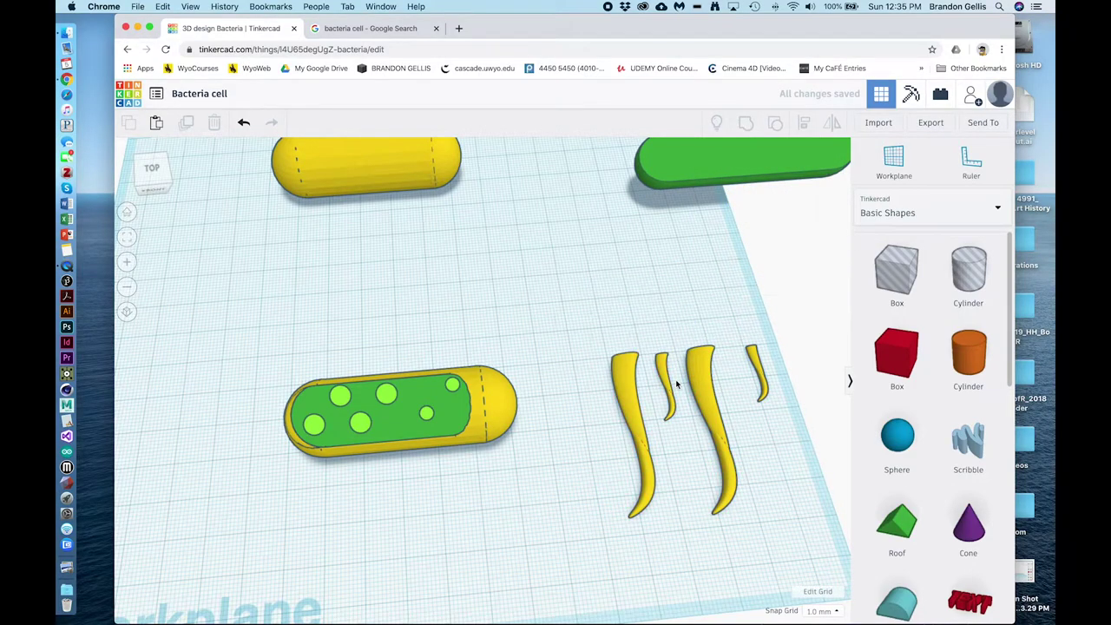
Duplicate the trimmed appendage row and tilt the copy so its thin ends slope downward.
left_click_drag(570, 300, 805, 402)
key("ctrl+d")
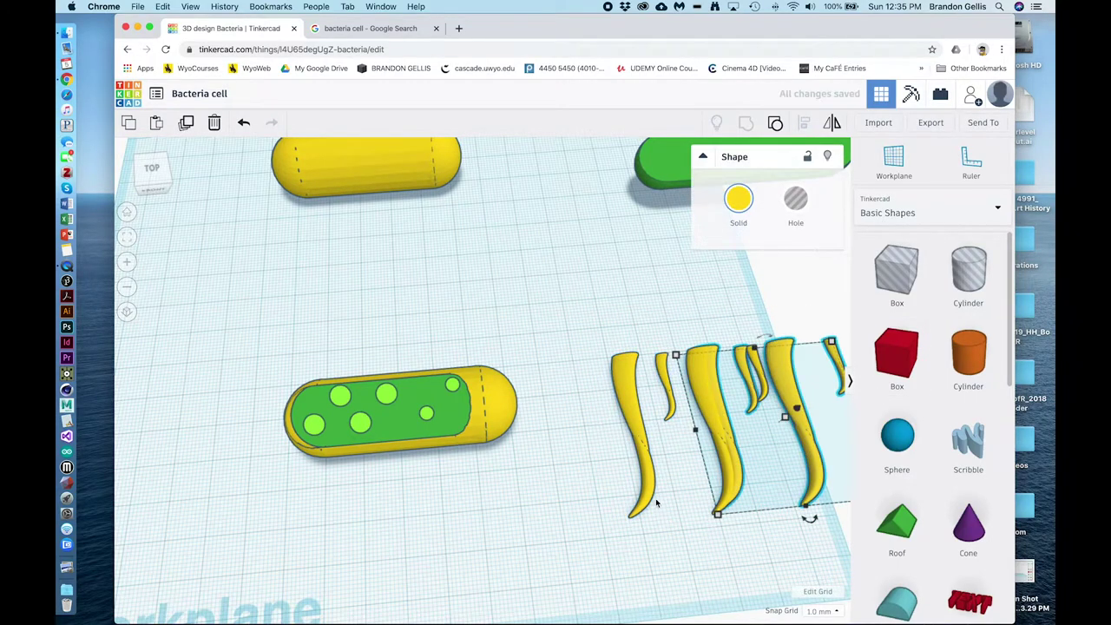
middle_click_drag(616, 523, 590, 506)
right_click_drag(449, 571, 601, 466)
left_click_drag(658, 371, 620, 524)
right_click_drag(620, 524, 573, 461)
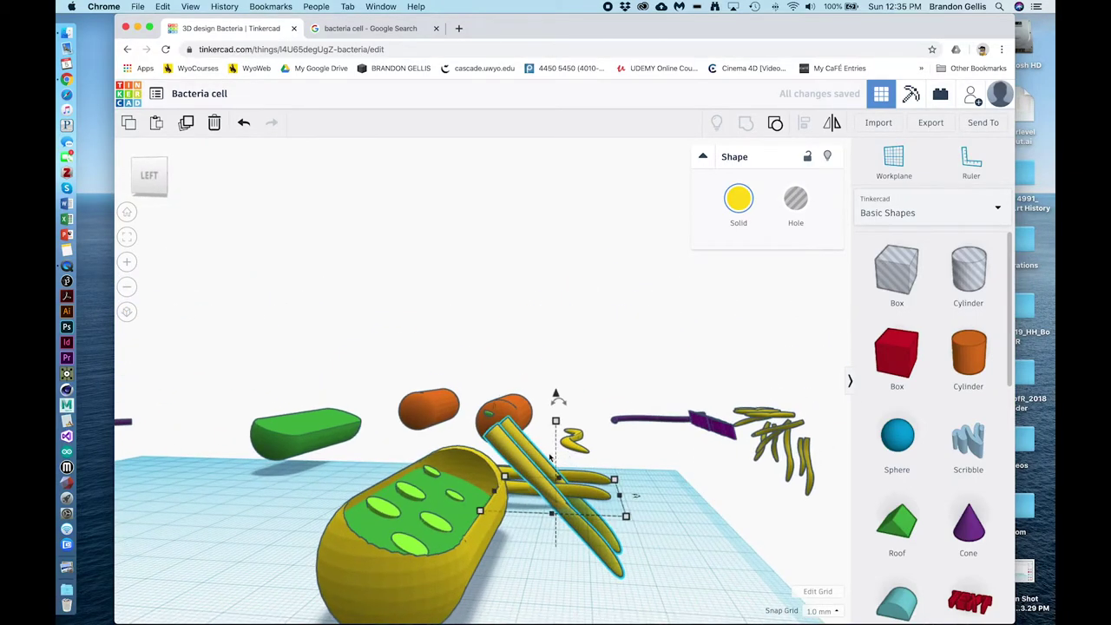
Move the tilted appendage row against the front long side of the hollowed cell, then undo the last adjustment.
left_click_drag(521, 462, 478, 586)
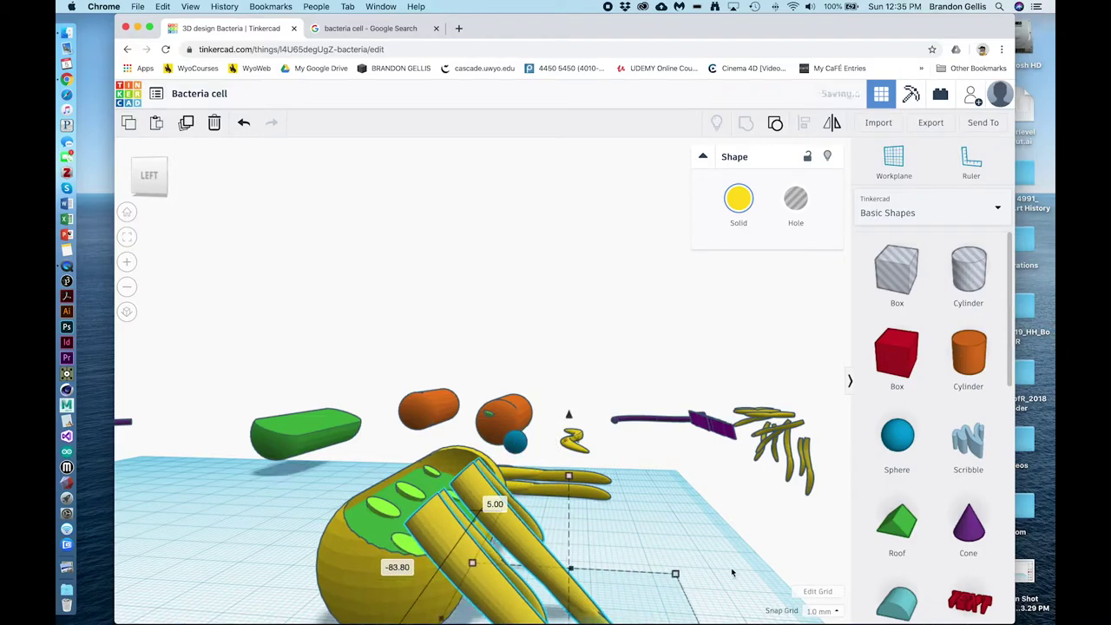
right_click_drag(732, 574, 734, 517)
left_click_drag(565, 427, 589, 478)
right_click_drag(672, 442, 496, 515)
left_click_drag(501, 494, 568, 530)
left_click_drag(520, 479, 415, 570)
middle_click_drag(521, 556, 589, 422)
left_click_drag(426, 282, 420, 359)
key("super+z")
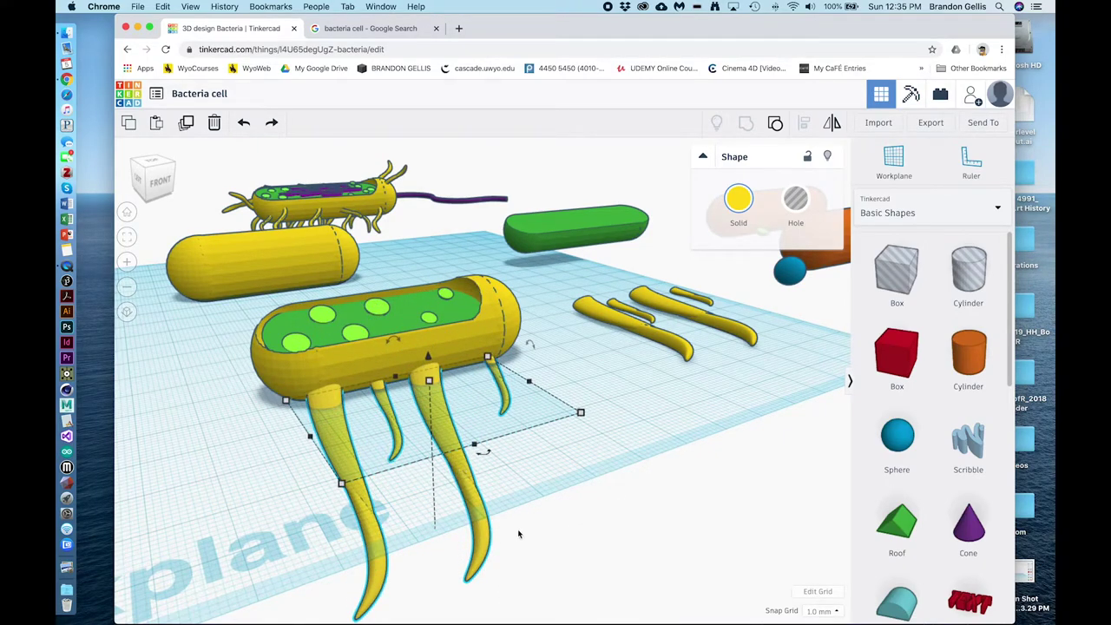
Shrink the attached appendage row to about half size and place a duplicate farther along the same side of the cell.
left_click_drag(581, 411, 444, 385)
key("super+d")
left_click(419, 432)
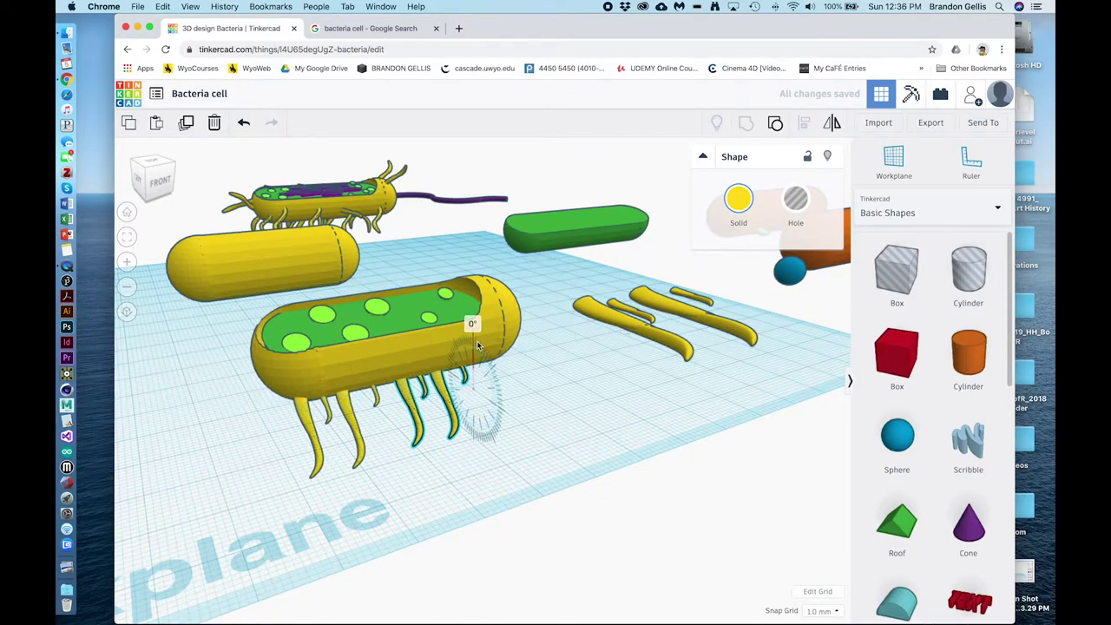
Tilt the duplicated appendage row to a shallower angle and adjust its height against the cell wall.
right_click_drag(483, 528, 525, 309)
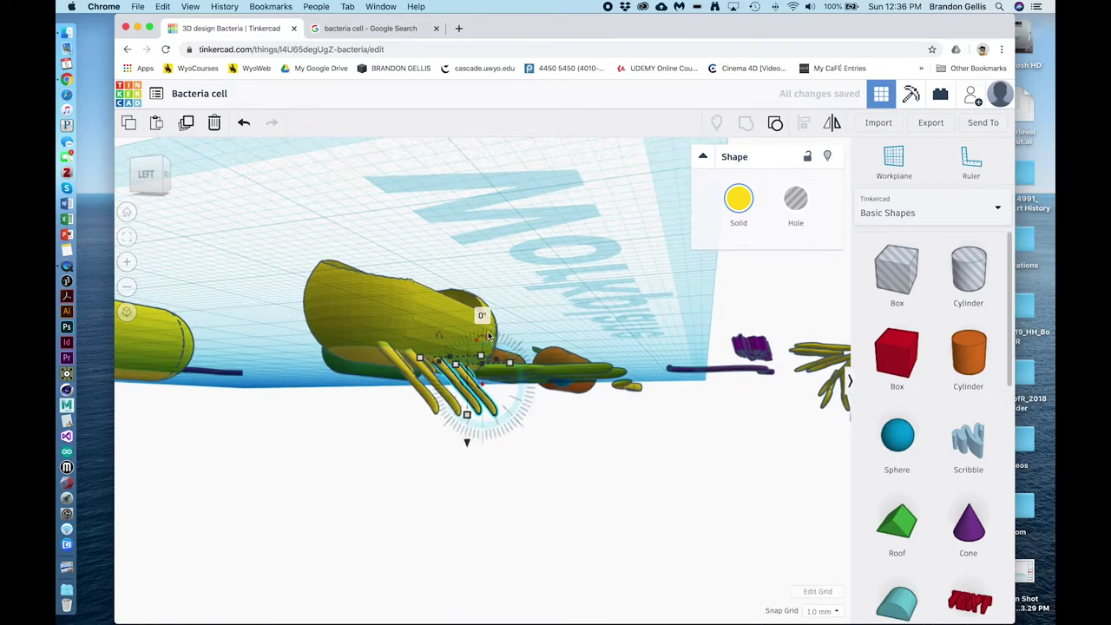
left_click_drag(455, 288, 440, 273)
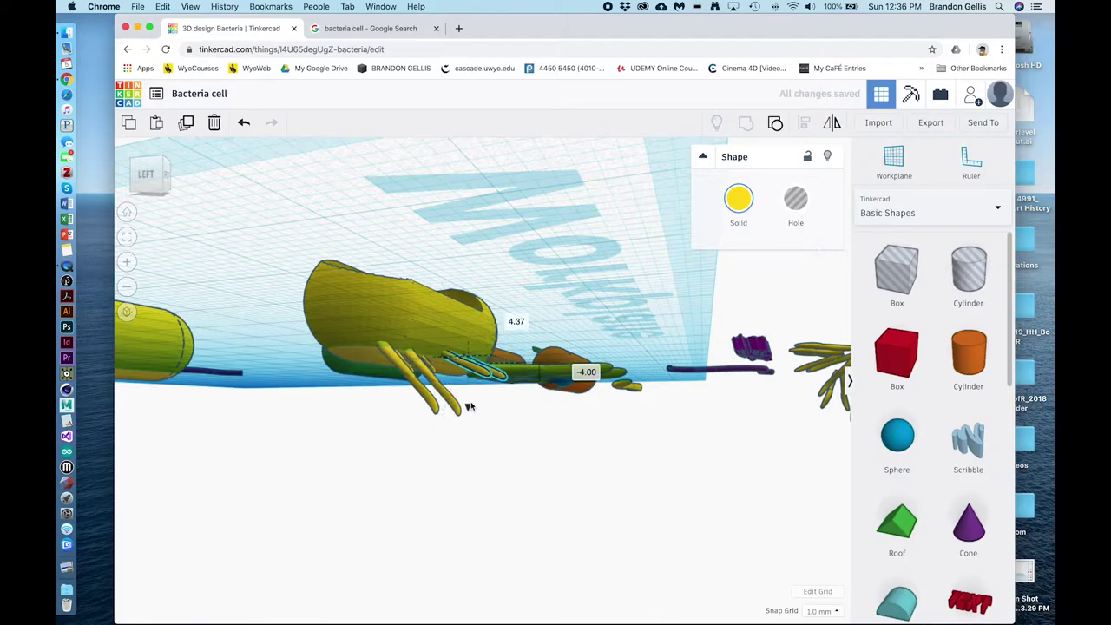
right_click_drag(690, 457, 668, 524)
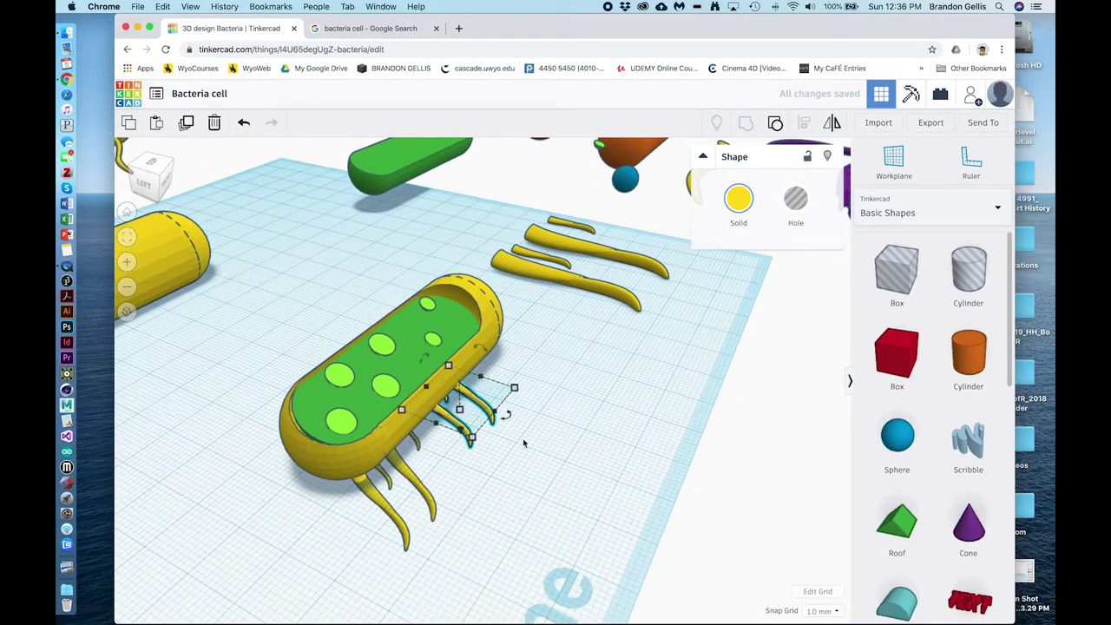
Examine how the appendages are arranged on the finished reference bacterium and compare them with the new cell.
right_click_drag(660, 517, 600, 505)
middle_click_drag(446, 234, 666, 439)
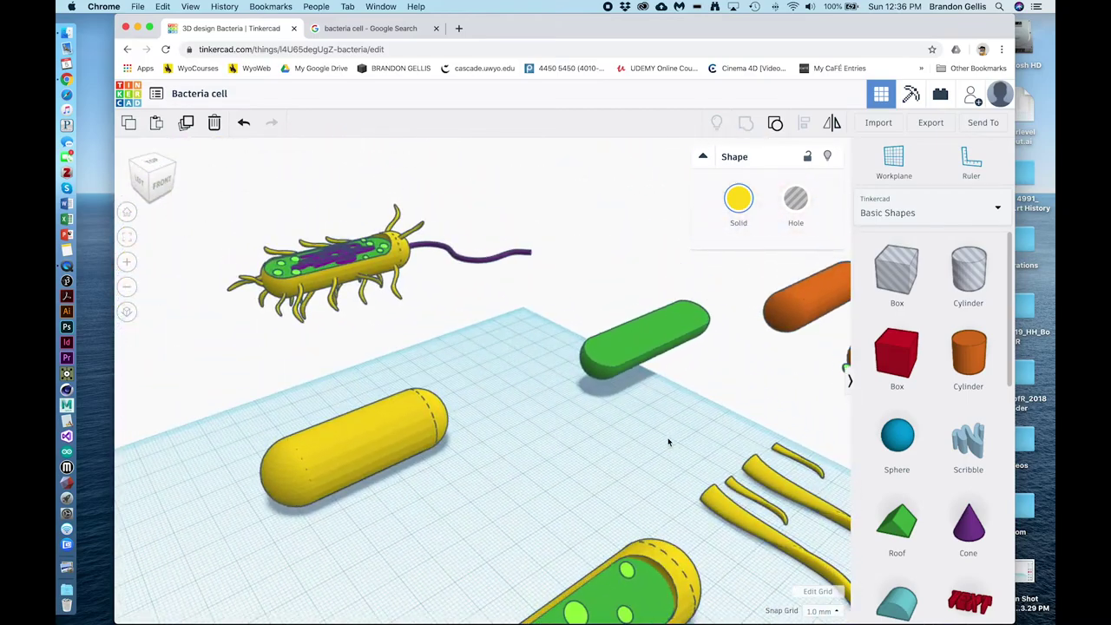
right_click_drag(429, 428, 261, 412)
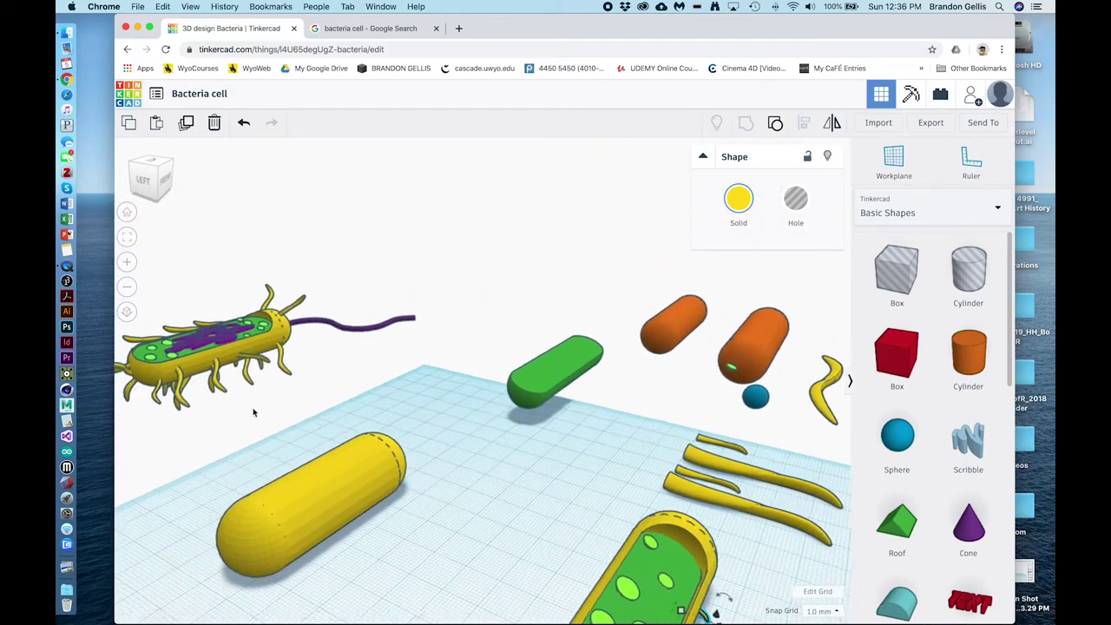
left_click(175, 392)
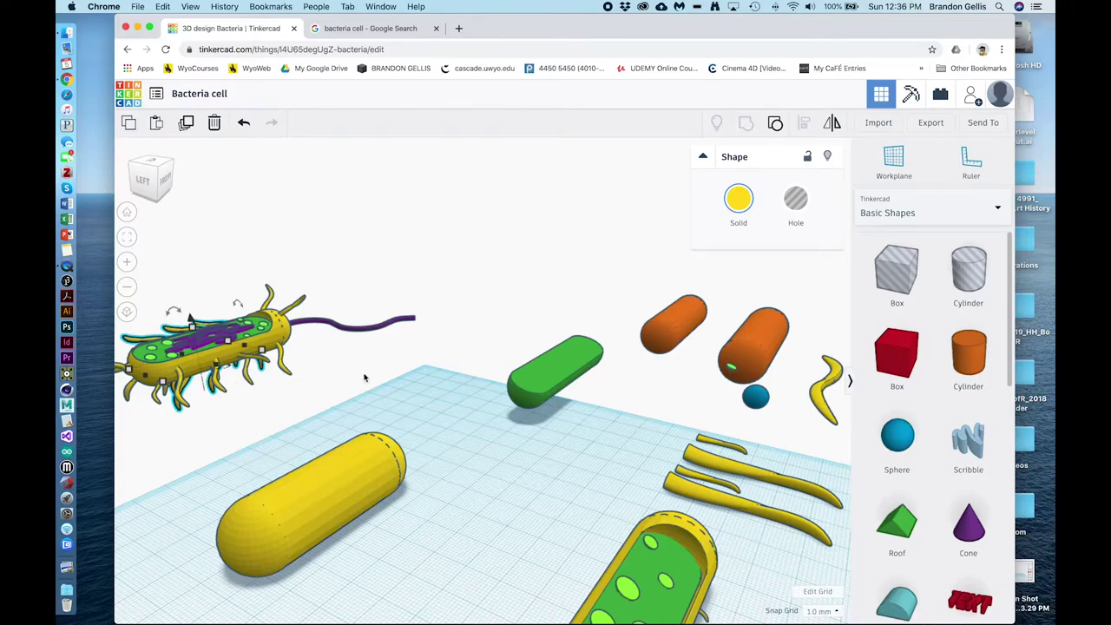
right_click_drag(552, 468, 689, 422)
scroll(665, 461, "up", 5)
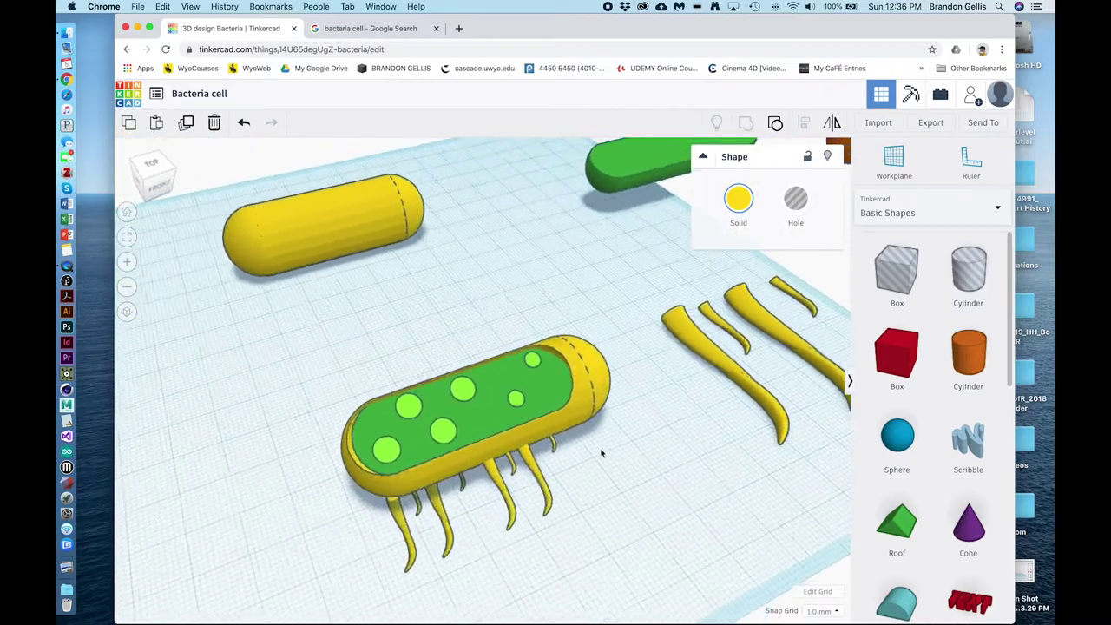
right_click_drag(602, 453, 715, 354)
left_click(692, 475)
middle_click_drag(692, 475, 501, 396)
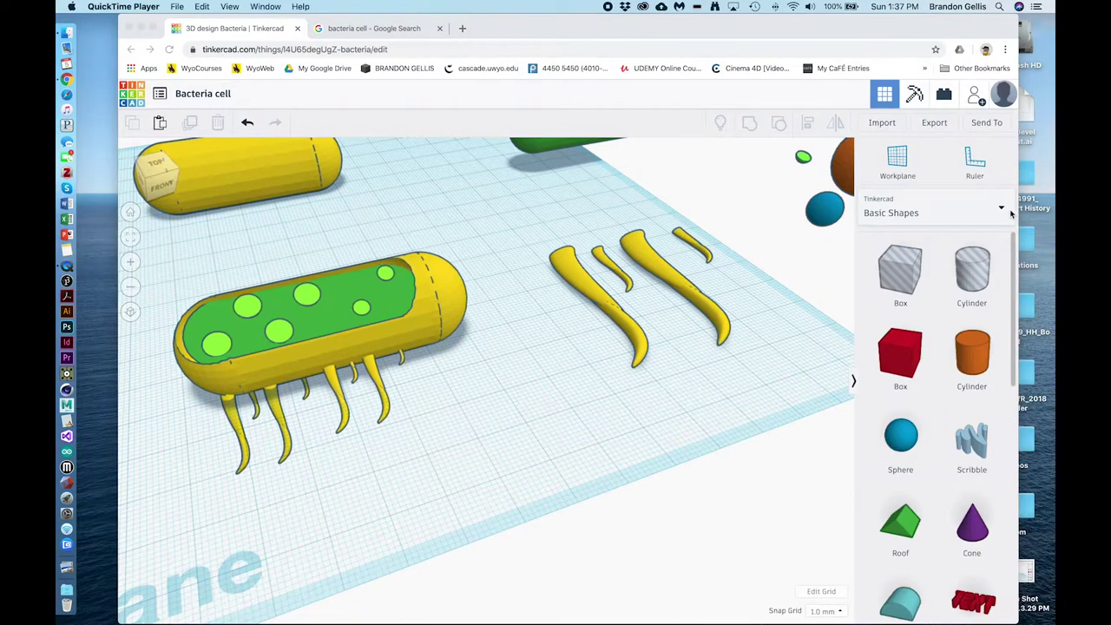
Place a Bent Pipe from the Featured shape generators on the workplane beside the new bacteria cell.
left_click(1001, 211)
left_click(1002, 210)
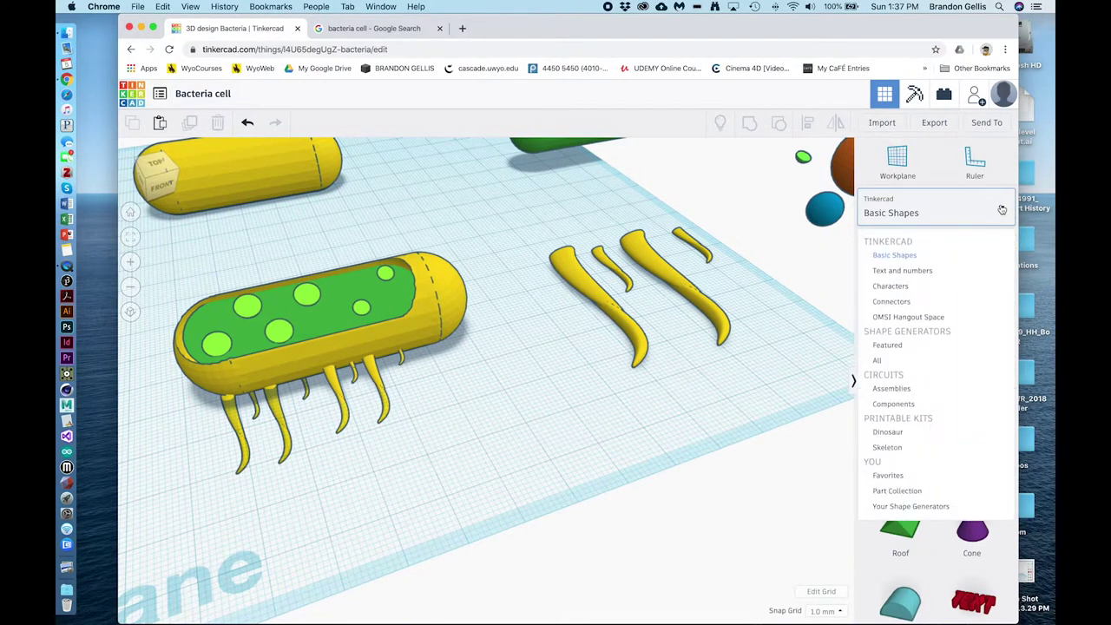
left_click(900, 345)
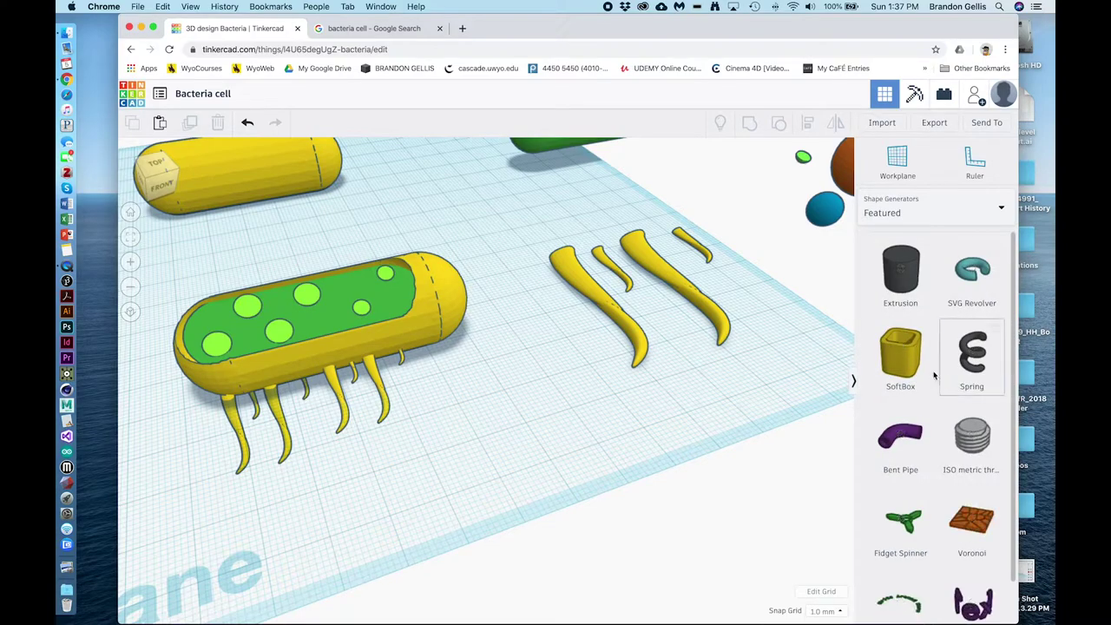
left_click_drag(918, 431, 491, 478)
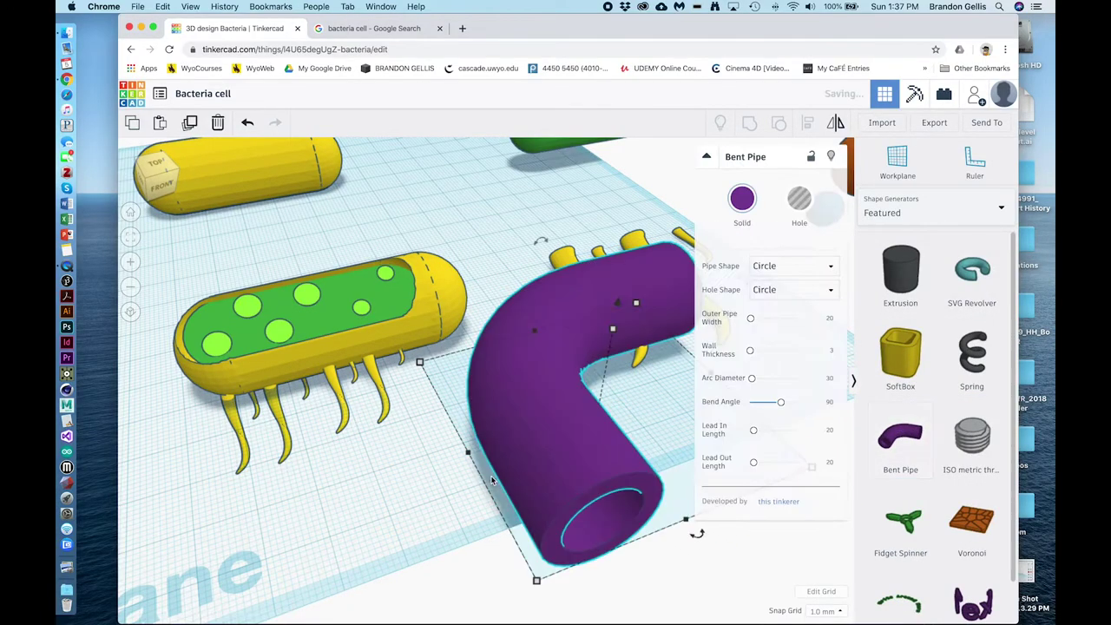
scroll(564, 391, "down", 5)
scroll(566, 395, "up", 4)
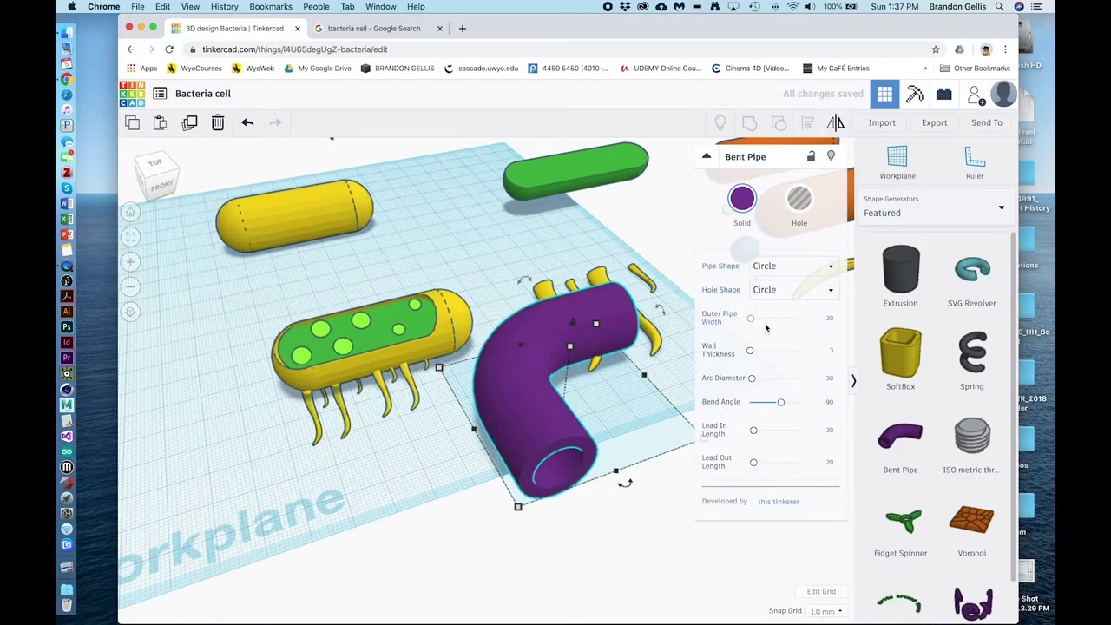
Keep the bent pipe's shape as Circle and set its outer pipe width to 5.
left_click(777, 271)
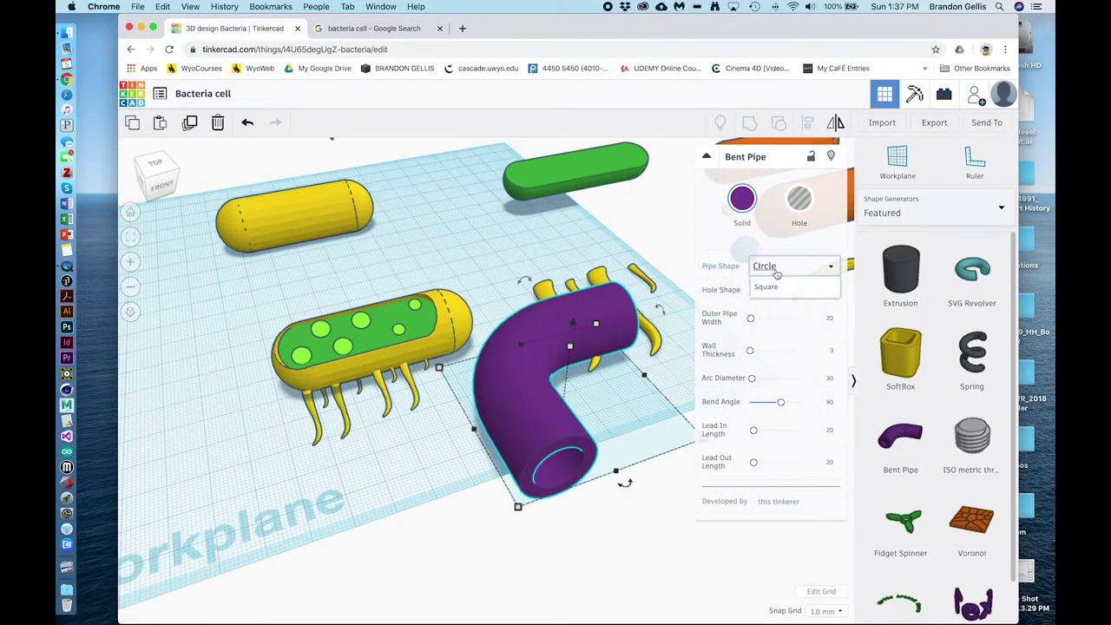
left_click(777, 271)
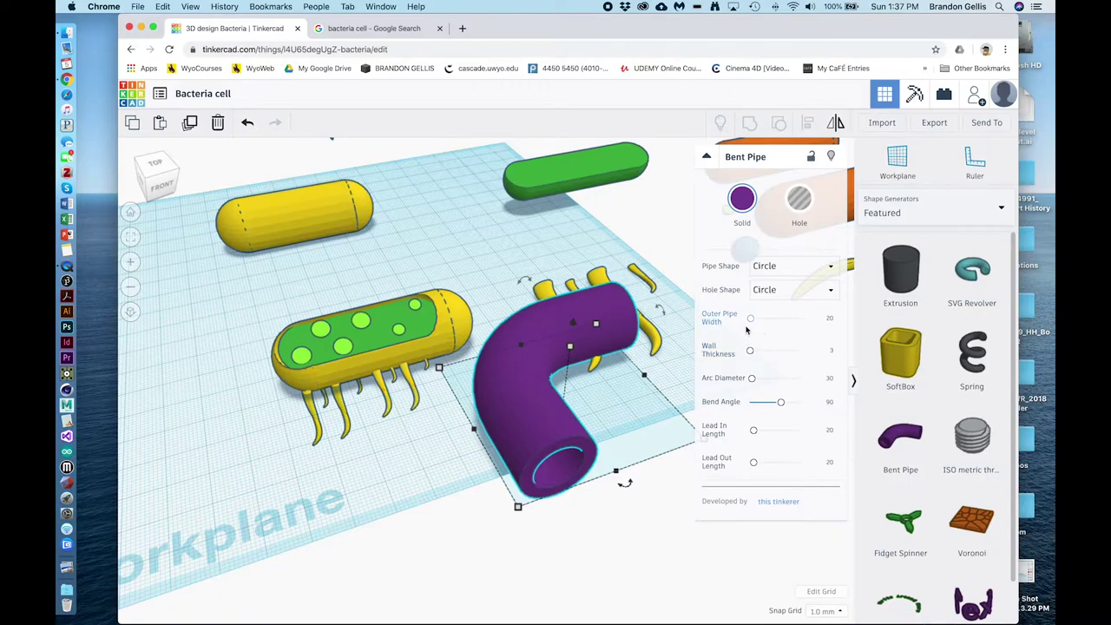
left_click(833, 320)
type("5")
key("Tab")
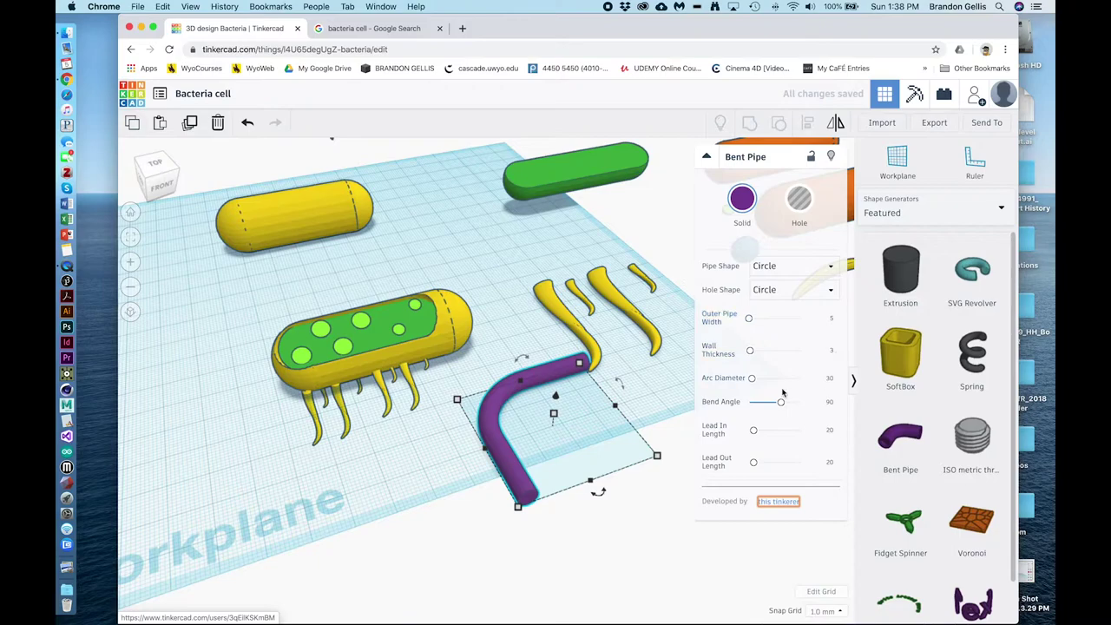
Reshape the pipe after the reference flagellum with arc diameter 135.79, bend angle 91, and lead-in and lead-out lengths of 0.
mouse_move(783, 404)
left_mouse_down()
mouse_move(756, 381)
mouse_move(779, 405)
left_mouse_up()
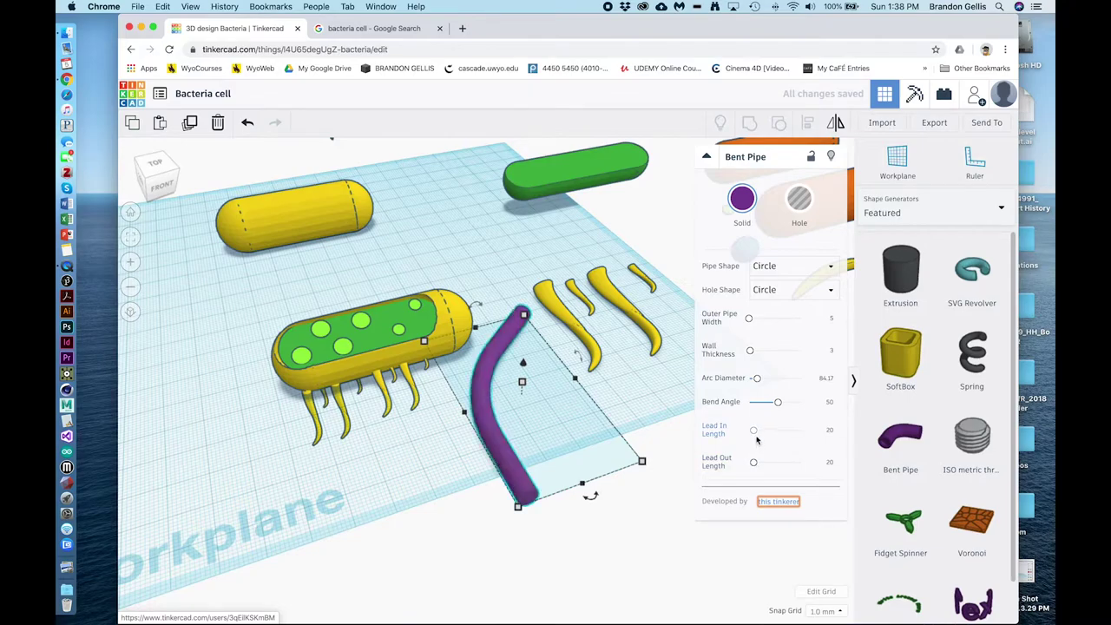
left_click_drag(756, 434, 762, 435)
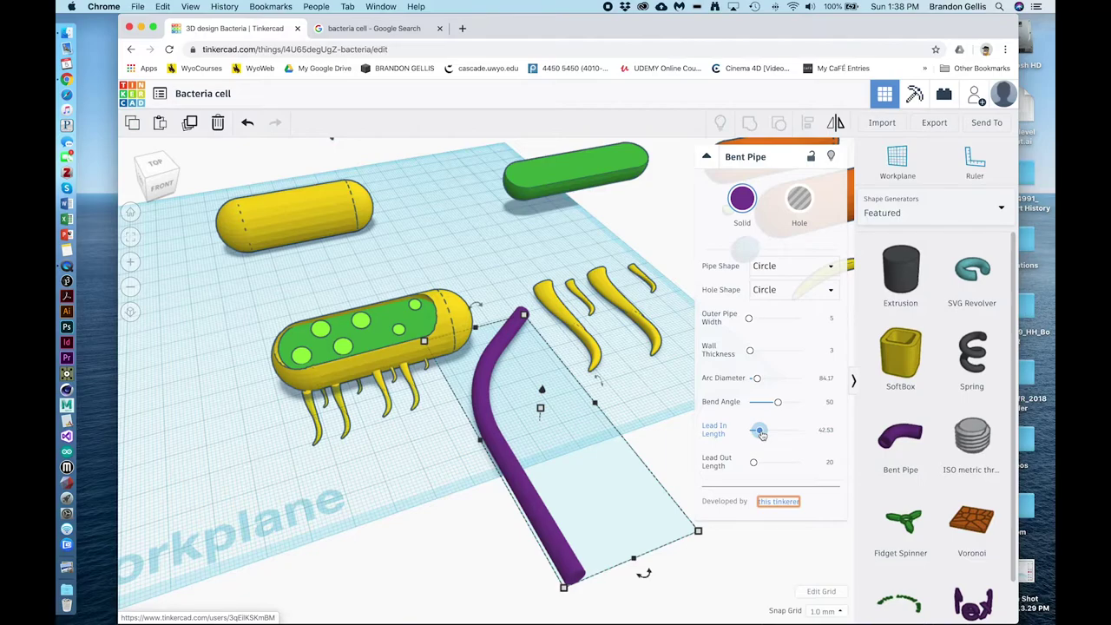
left_click_drag(762, 434, 739, 470)
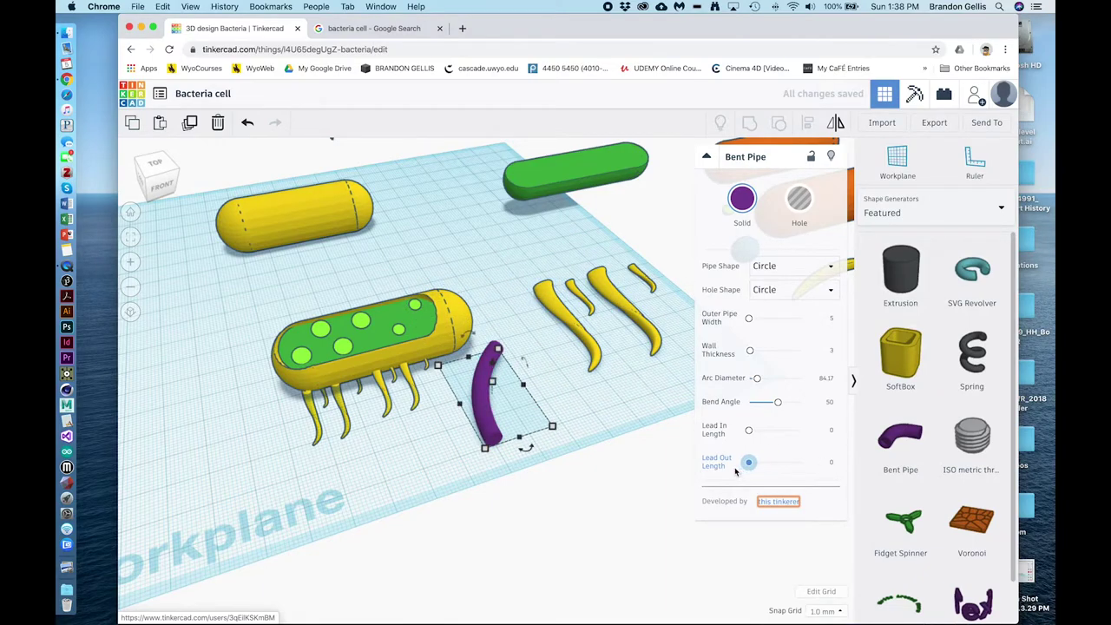
left_click(379, 30)
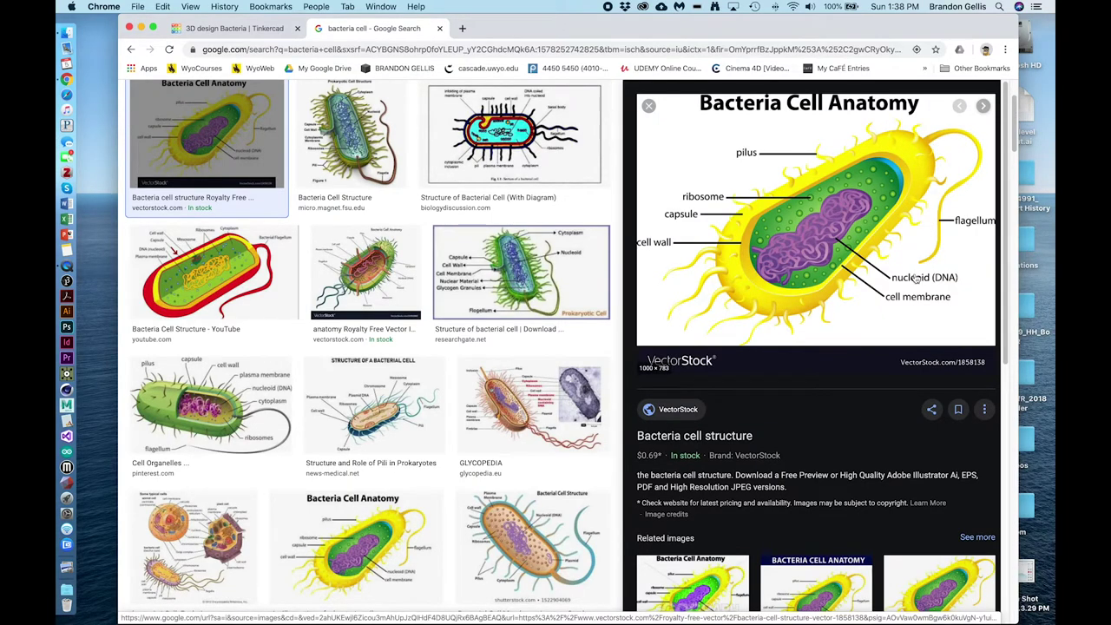
left_click(283, 27)
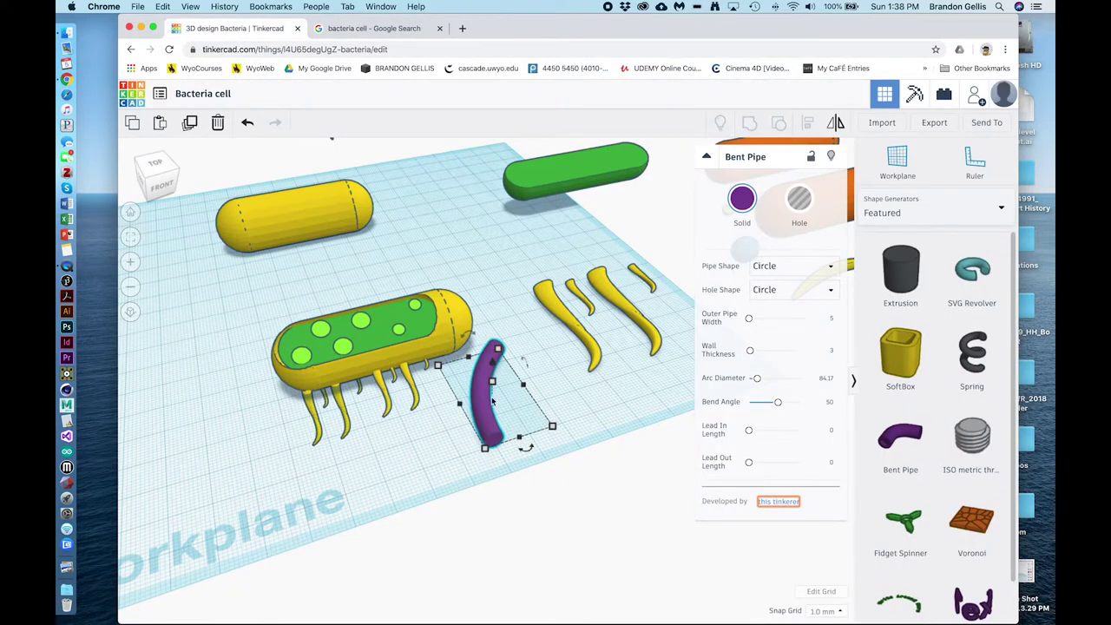
left_click_drag(757, 379, 783, 404)
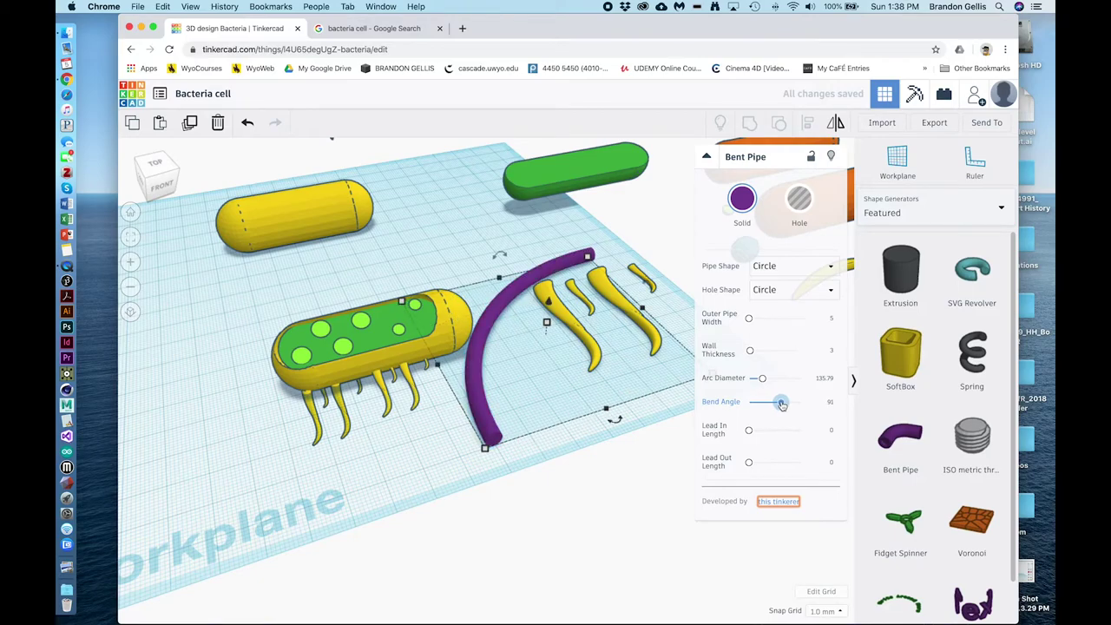
Rotate the curved pipe and move it so one end meets the new cell and the other arcs away from it.
left_click_drag(498, 430, 406, 492)
left_click_drag(541, 475, 300, 408)
left_click_drag(538, 350, 528, 399)
scroll(563, 413, "up", 4)
scroll(561, 411, "down", 2)
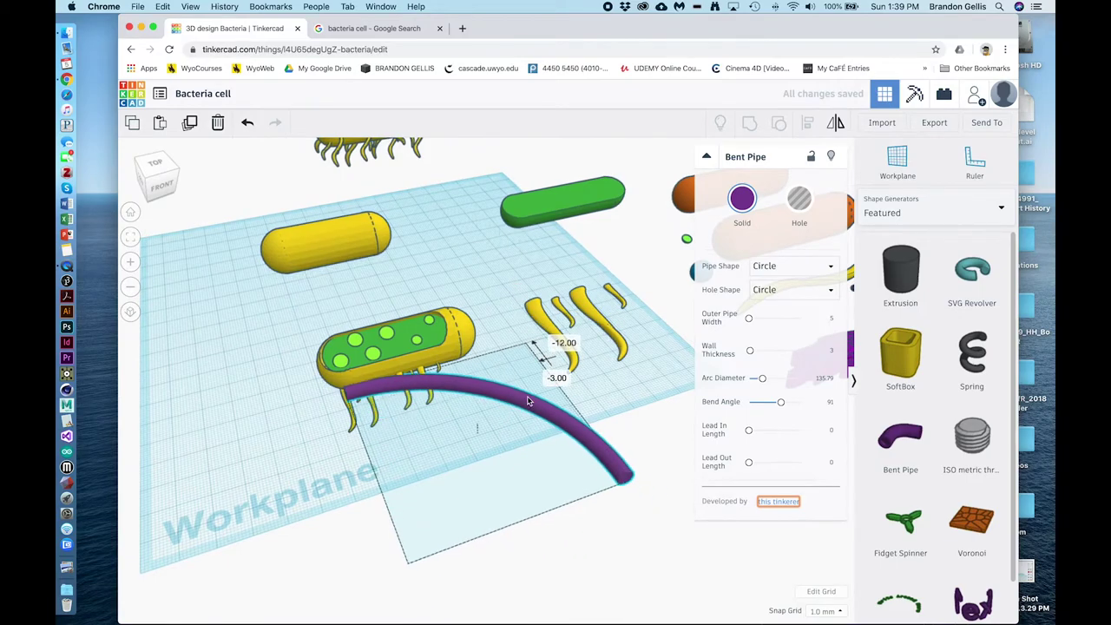
scroll(580, 452, "down", 1)
scroll(581, 454, "down", 2)
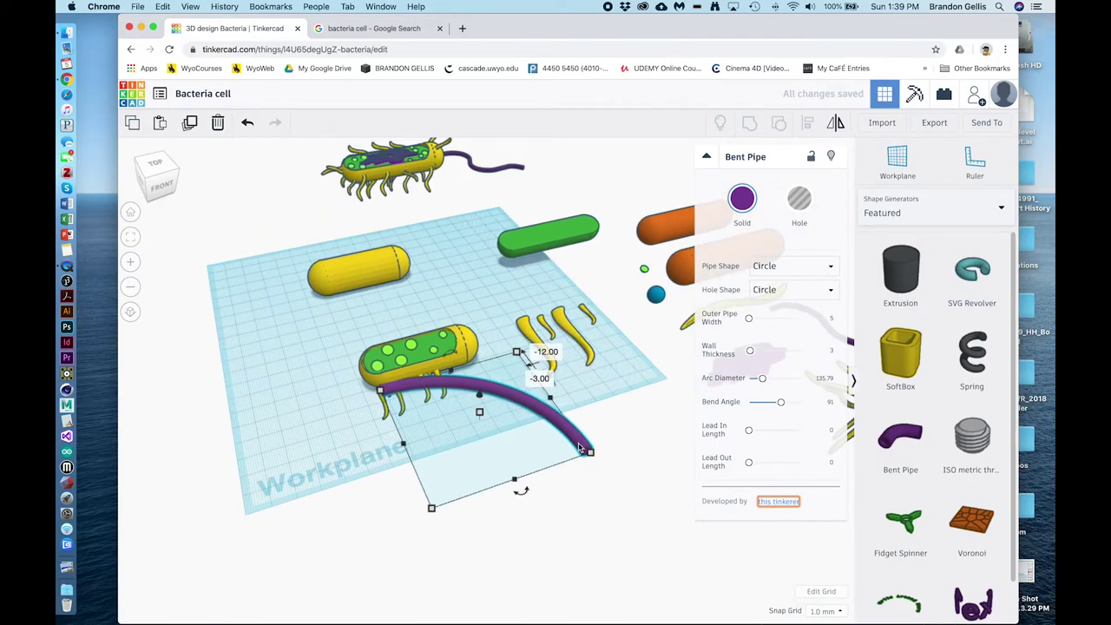
Duplicate the curved pipe, mirror the copy, and join it to the free end so the arc continues.
left_click_drag(580, 447, 658, 425, "alt")
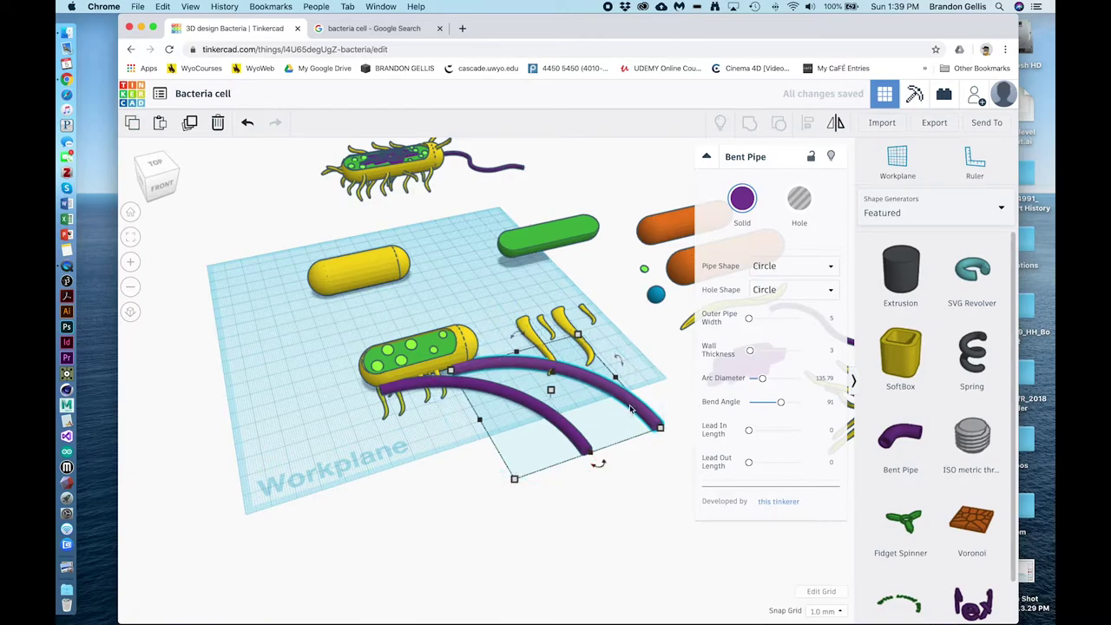
left_click(834, 124)
left_click(465, 424)
left_click_drag(597, 388, 614, 508)
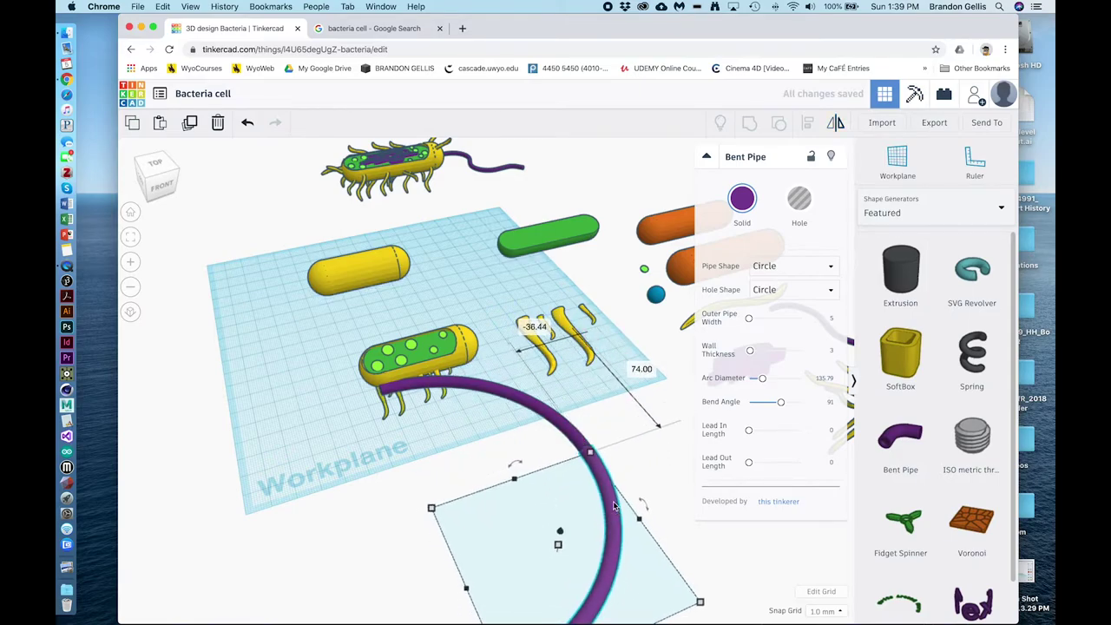
scroll(654, 438, "down", 5)
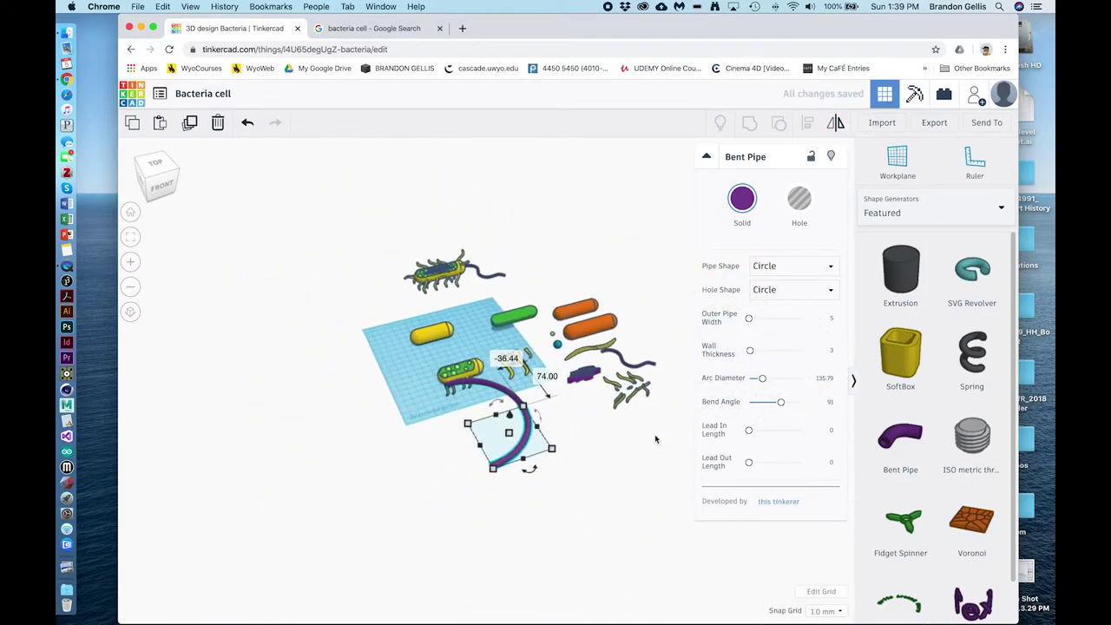
scroll(655, 438, "up", 5)
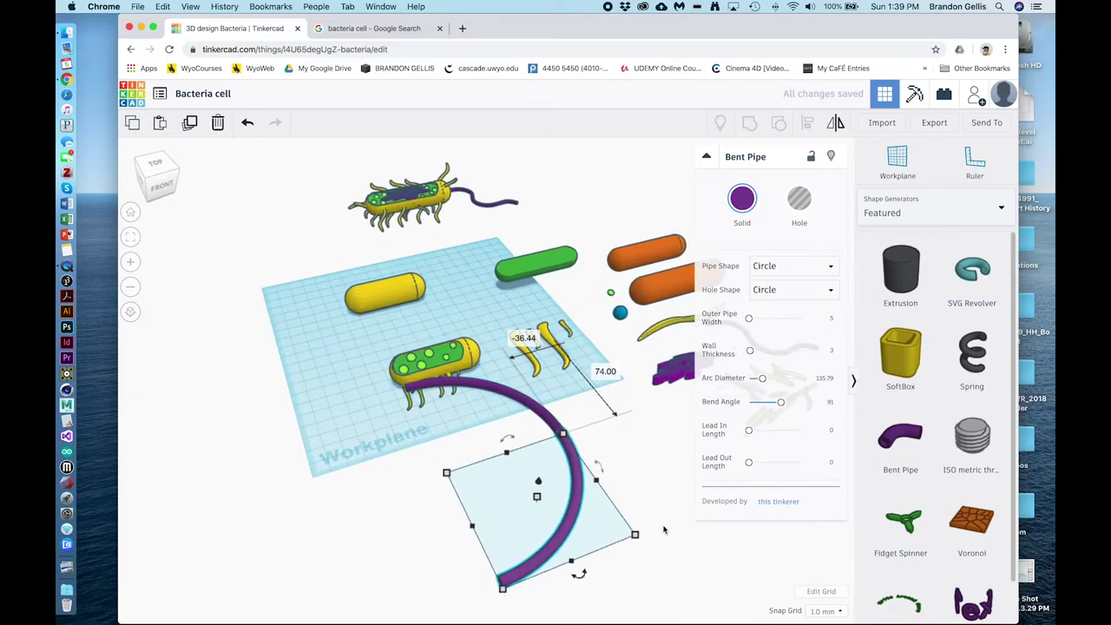
scroll(651, 527, "down", 5)
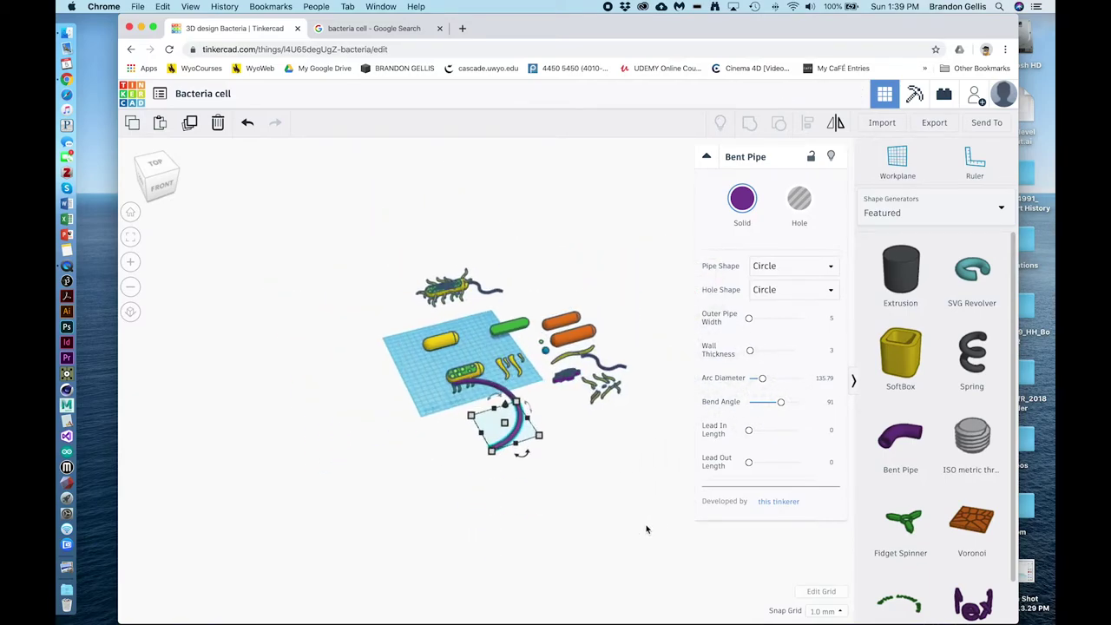
scroll(646, 529, "up", 5)
left_click(655, 506)
left_click(575, 536)
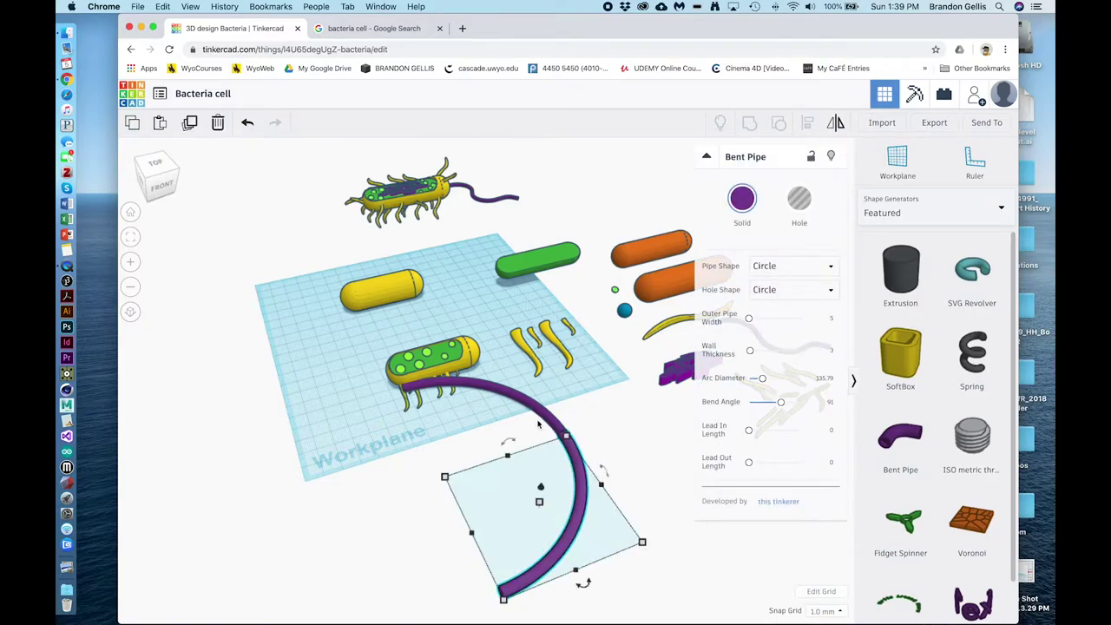
Paste a third pipe segment, mirror it to curve the opposite way, and position it at the second segment's free end.
key("super+v")
left_click(838, 123)
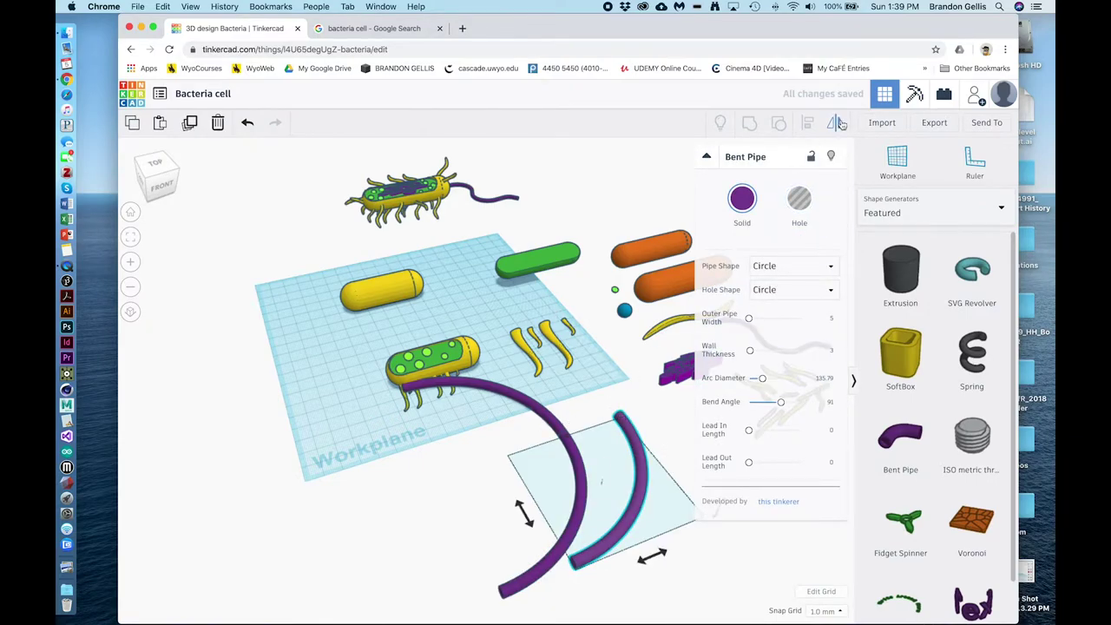
left_click(652, 556)
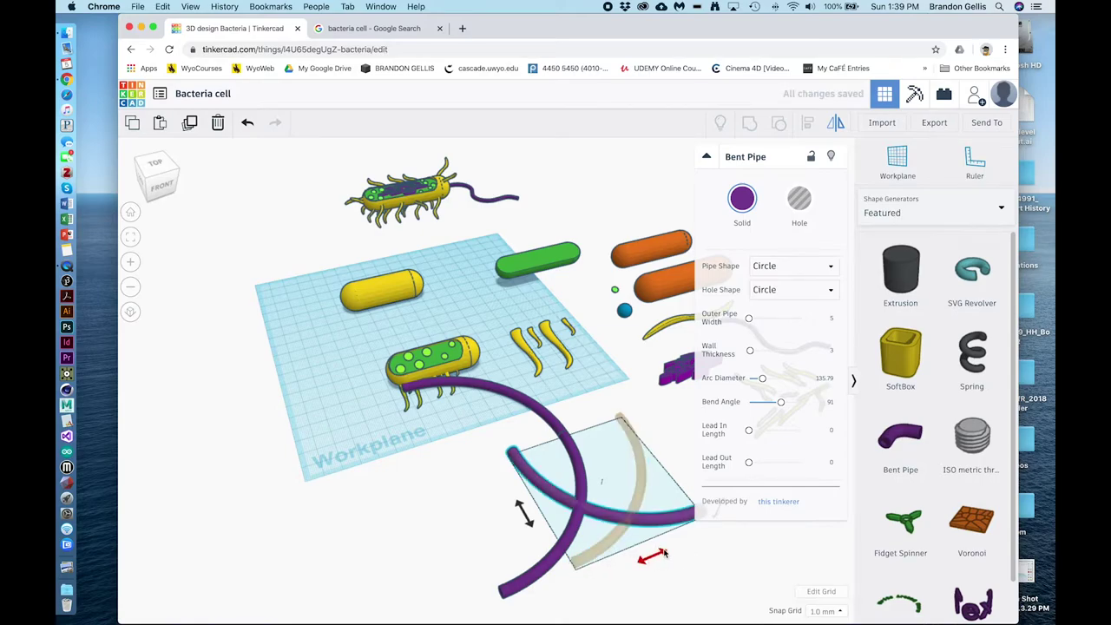
scroll(630, 504, "down", 2)
left_click_drag(597, 452, 572, 575)
left_click_drag(554, 584, 457, 547)
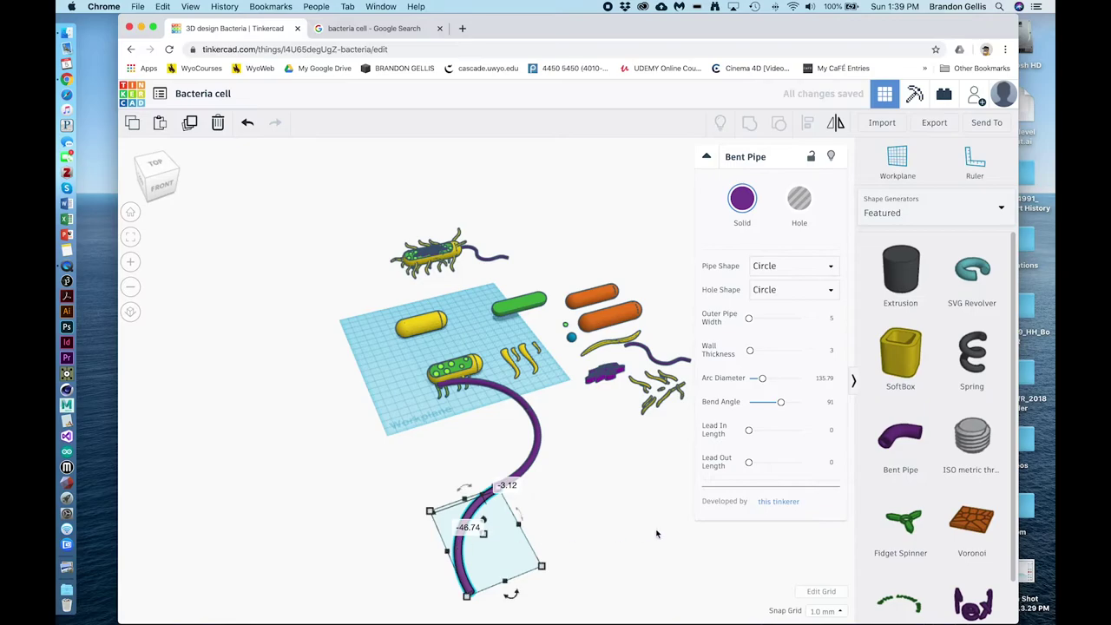
Give the third segment bend angle 66, lead-in length 13.79 and lead-out length 17.24, and move it back against the second segment.
left_click_drag(780, 403, 779, 405)
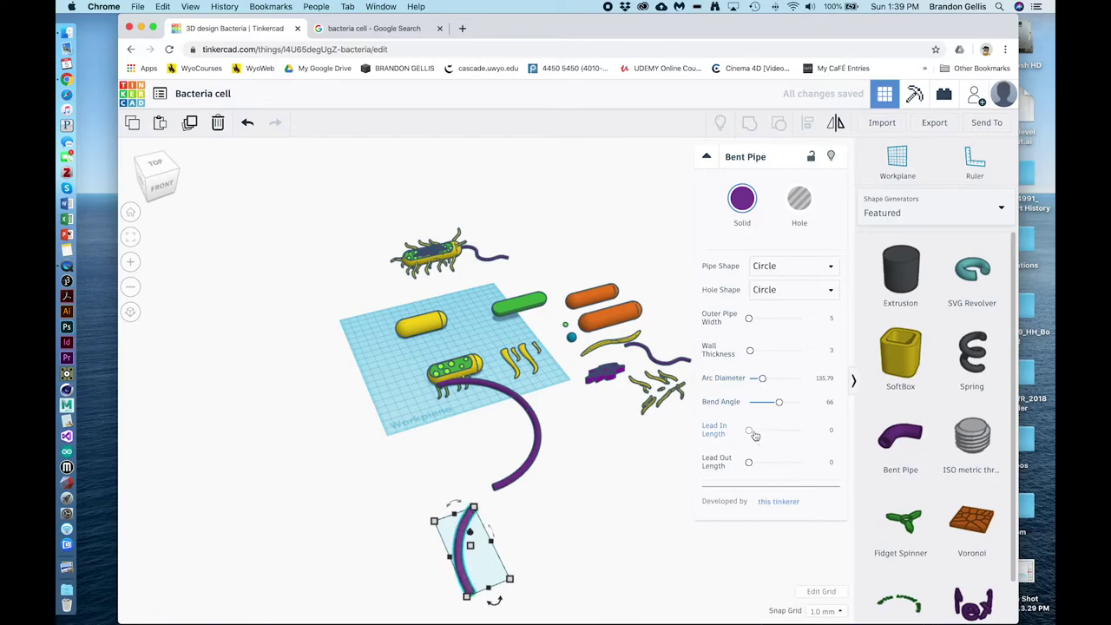
left_click_drag(755, 435, 753, 462)
left_click_drag(513, 614, 487, 619)
left_click_drag(464, 540, 451, 526)
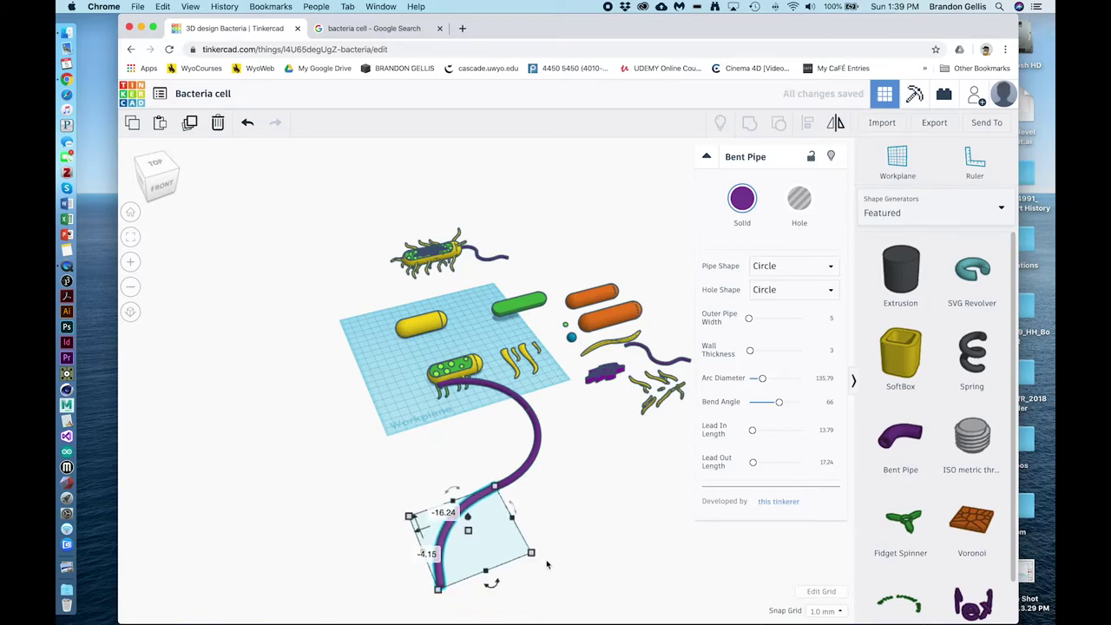
Fine-tune the third segment's rotation and position so its joint with the second segment runs smoothly.
mouse_move(498, 584)
left_mouse_down()
mouse_move(492, 603)
mouse_move(503, 599)
mouse_move(495, 590)
left_mouse_up()
left_click(547, 516)
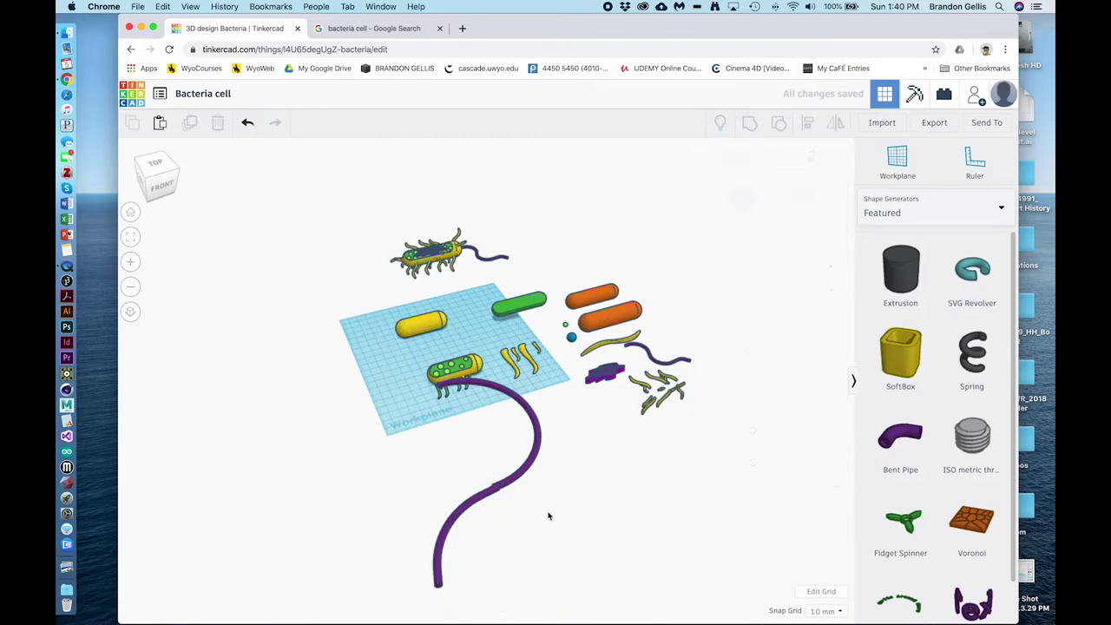
left_click(488, 495)
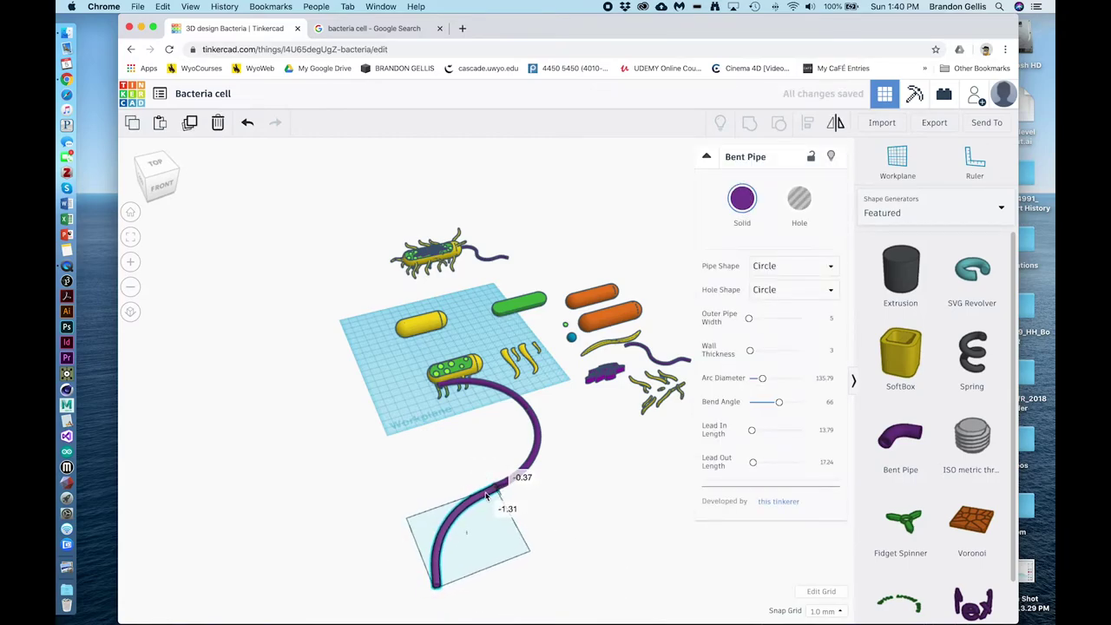
left_click(585, 526)
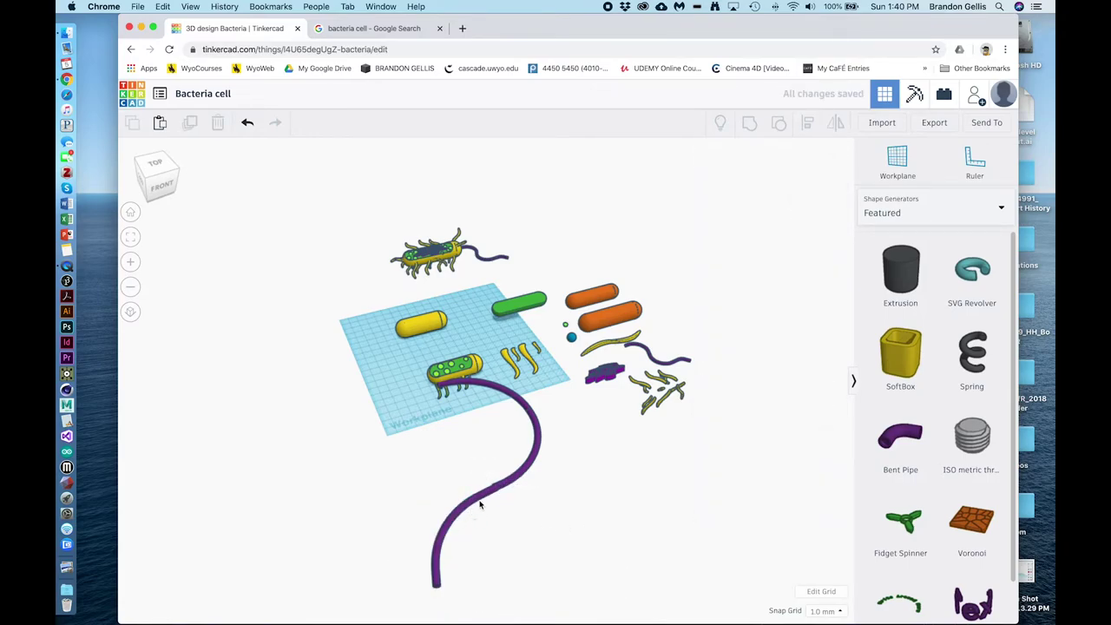
left_click(484, 498)
left_click_drag(474, 504, 475, 505)
left_click(618, 538)
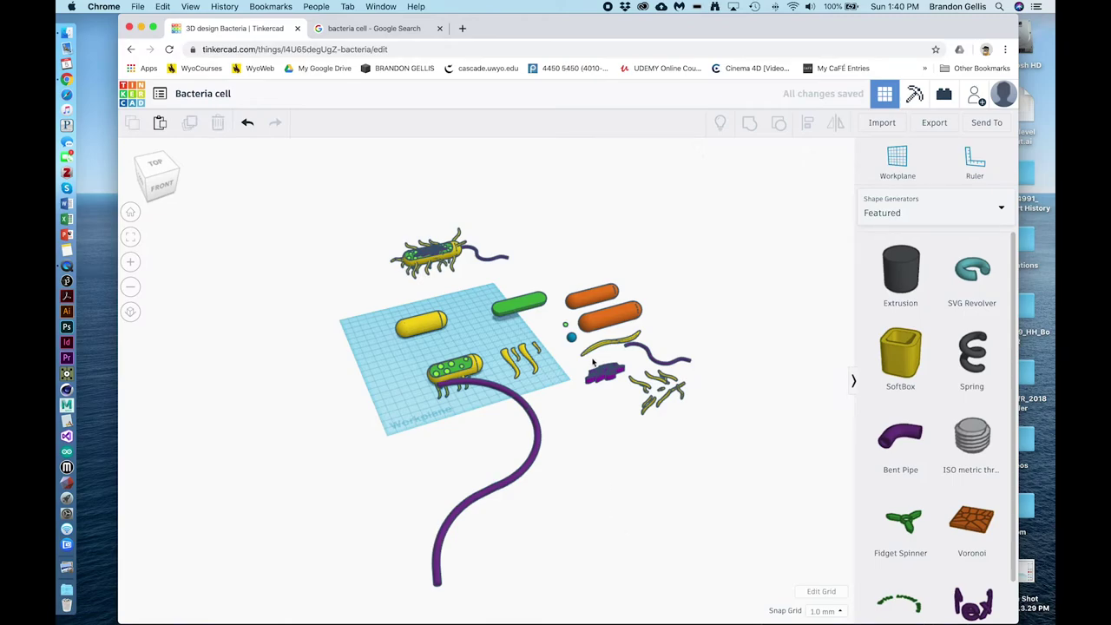
Check the flagellum in the reference image and duplicate the third pipe segment beside the original.
left_click(356, 28)
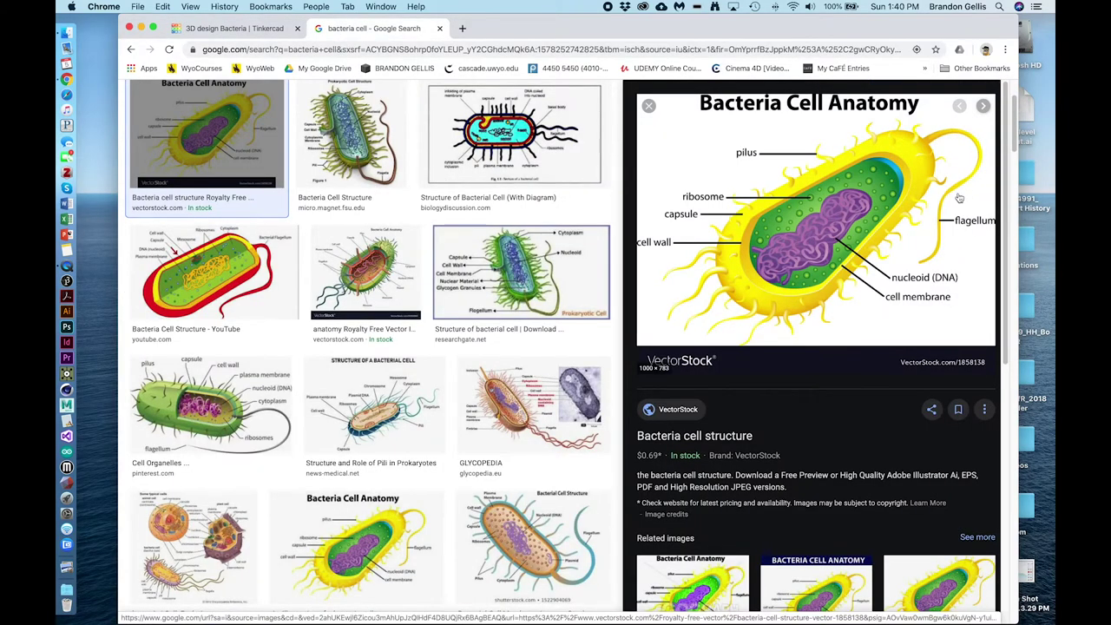
left_click(211, 31)
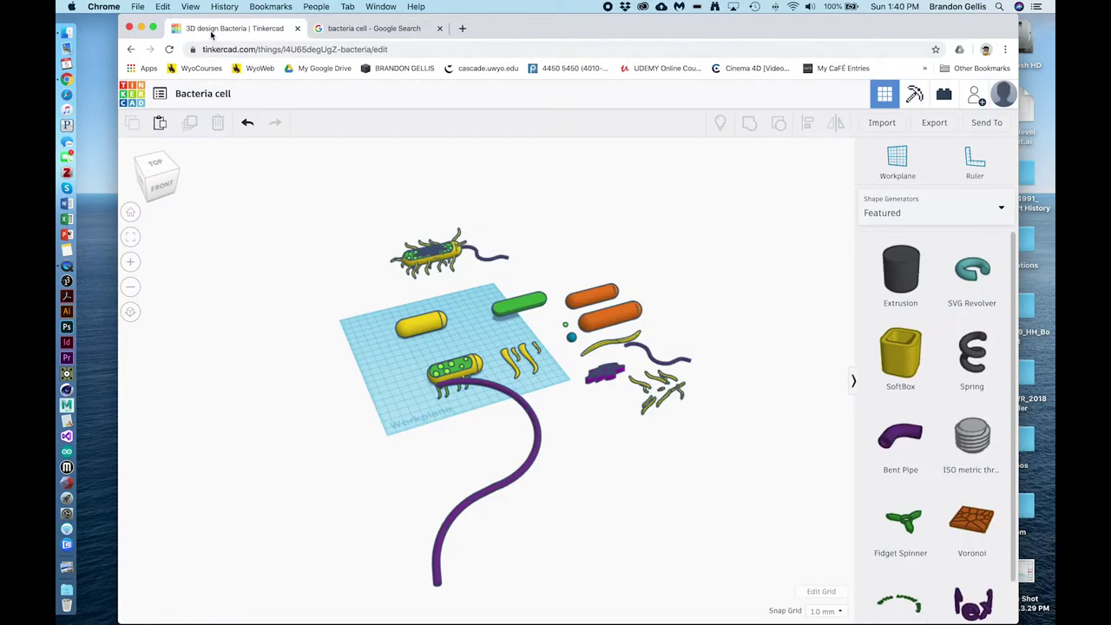
scroll(540, 394, "down", 3)
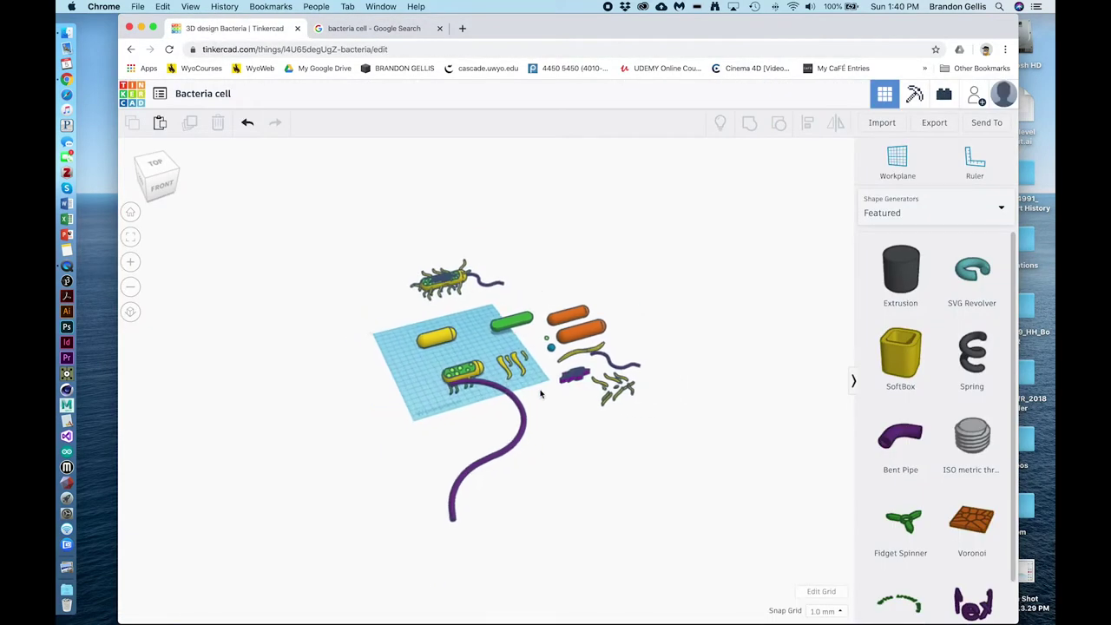
left_click(463, 510)
left_click_drag(463, 511, 493, 499, "alt")
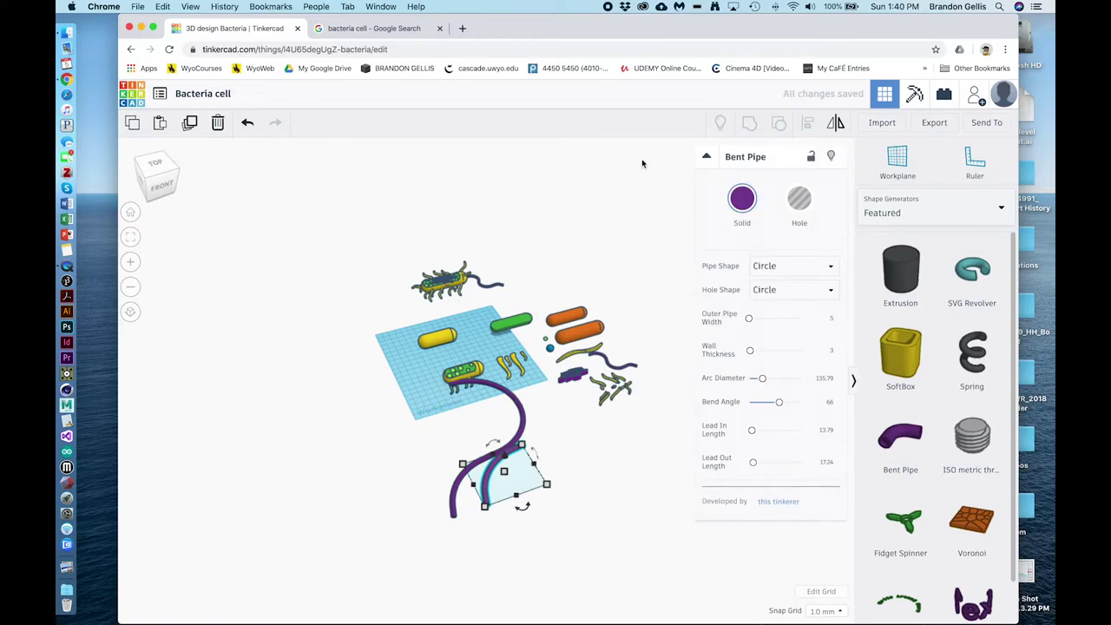
Mirror the copied pipe segment along both horizontal directions and move it to the third segment's free end to continue the wave.
left_click(838, 124)
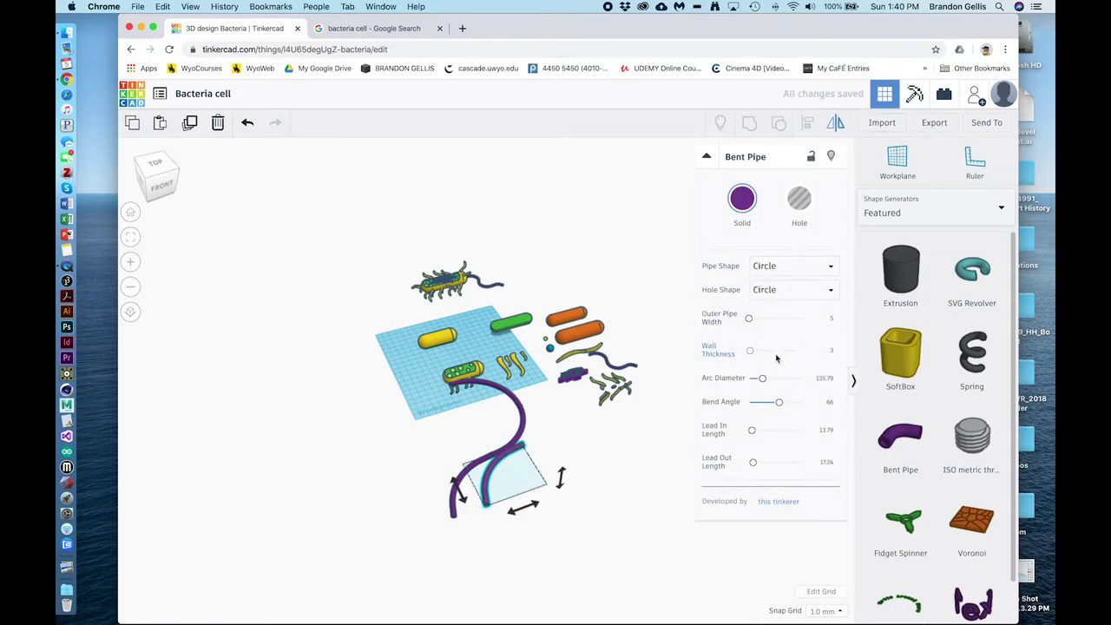
left_click(523, 507)
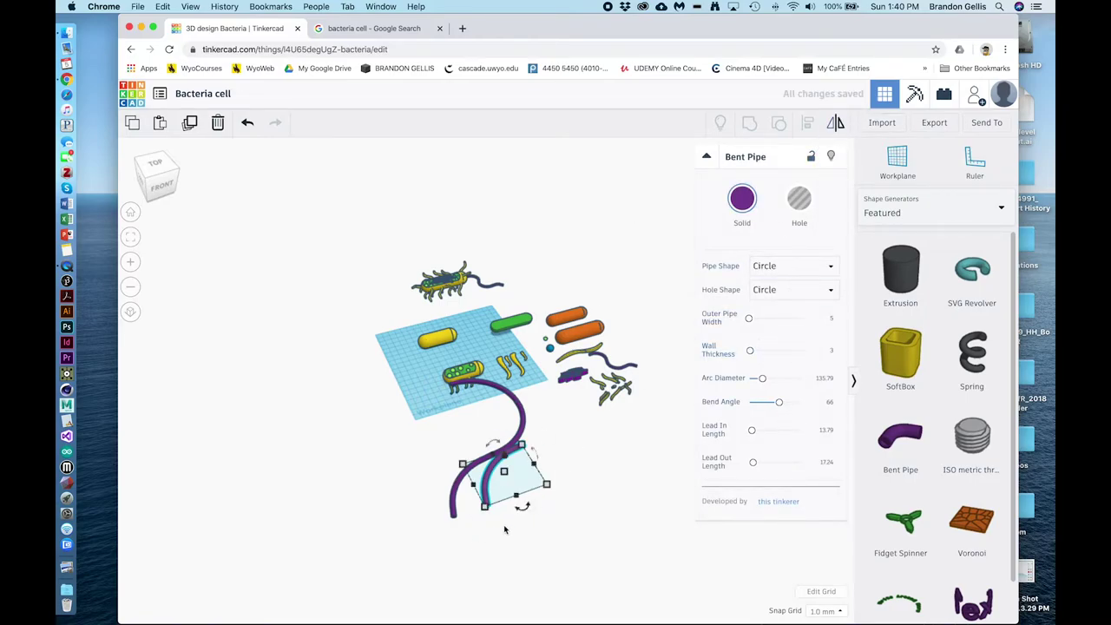
key("m")
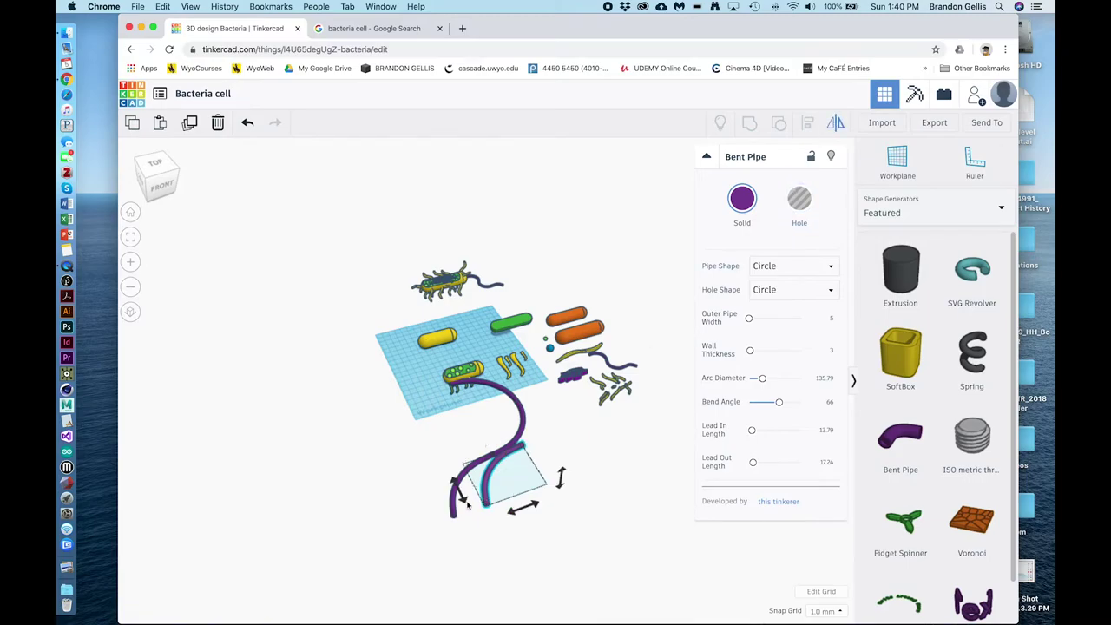
left_click(467, 502)
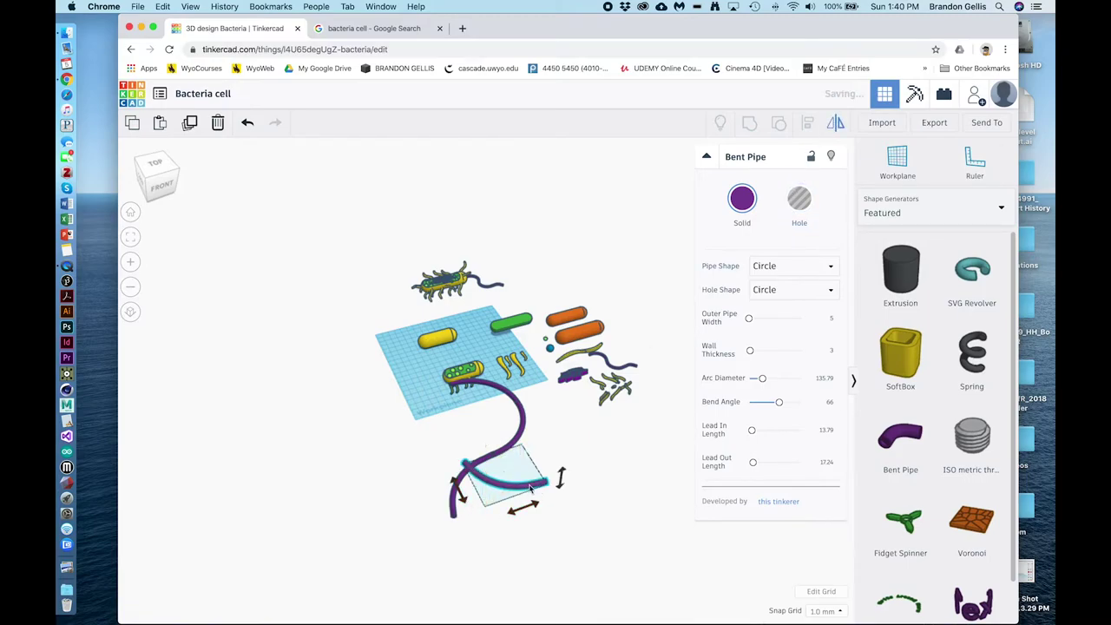
left_click(530, 505)
left_click_drag(521, 467, 450, 541)
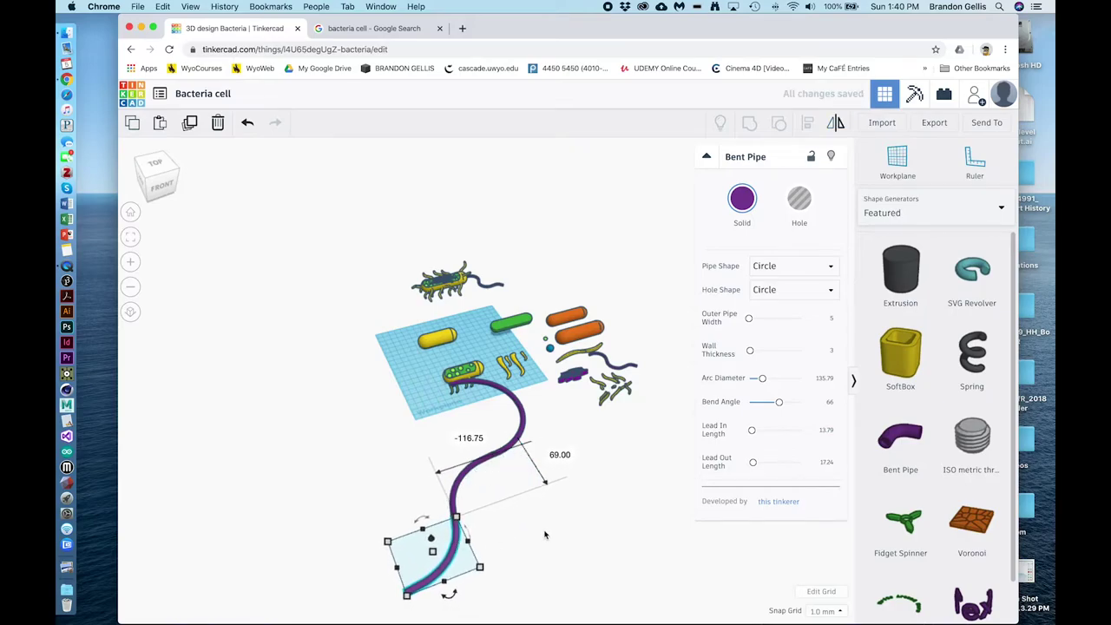
left_click(530, 539)
left_click(454, 528)
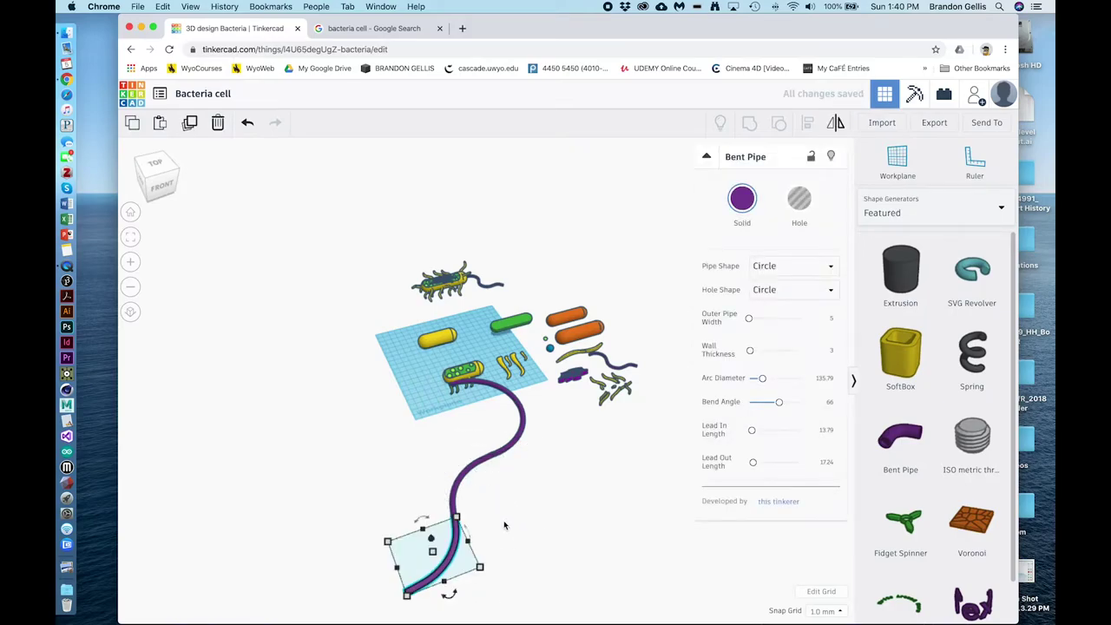
left_click(533, 542)
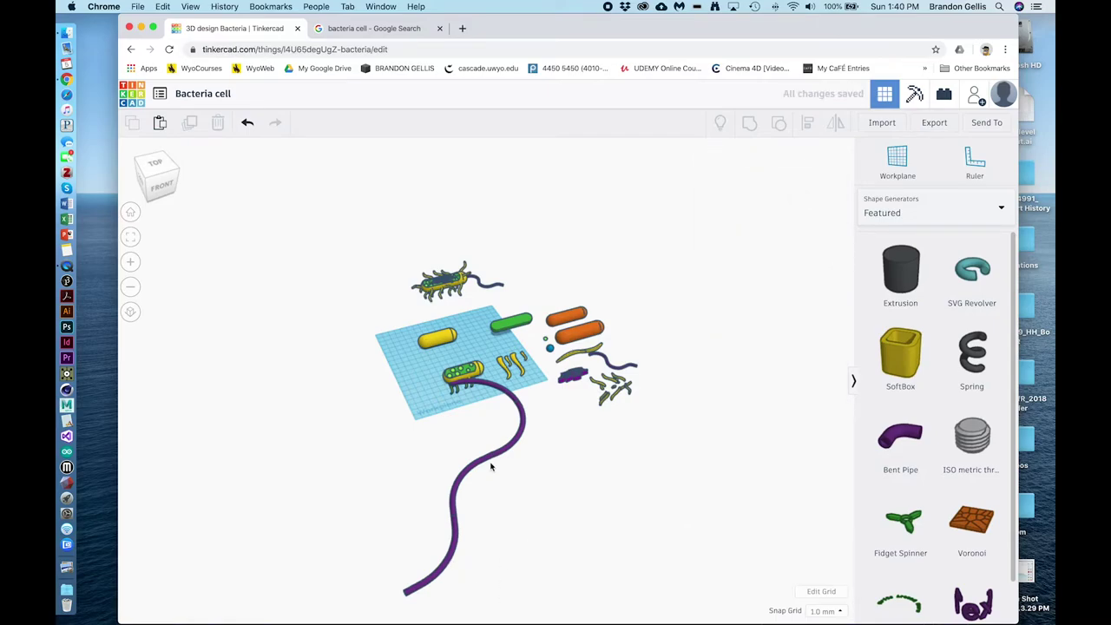
Scale the four pipe segments down together to about 43.5 by 53.5 mm and group them into one flagellum.
left_click_drag(474, 408, 535, 557)
left_click_drag(425, 558, 483, 590)
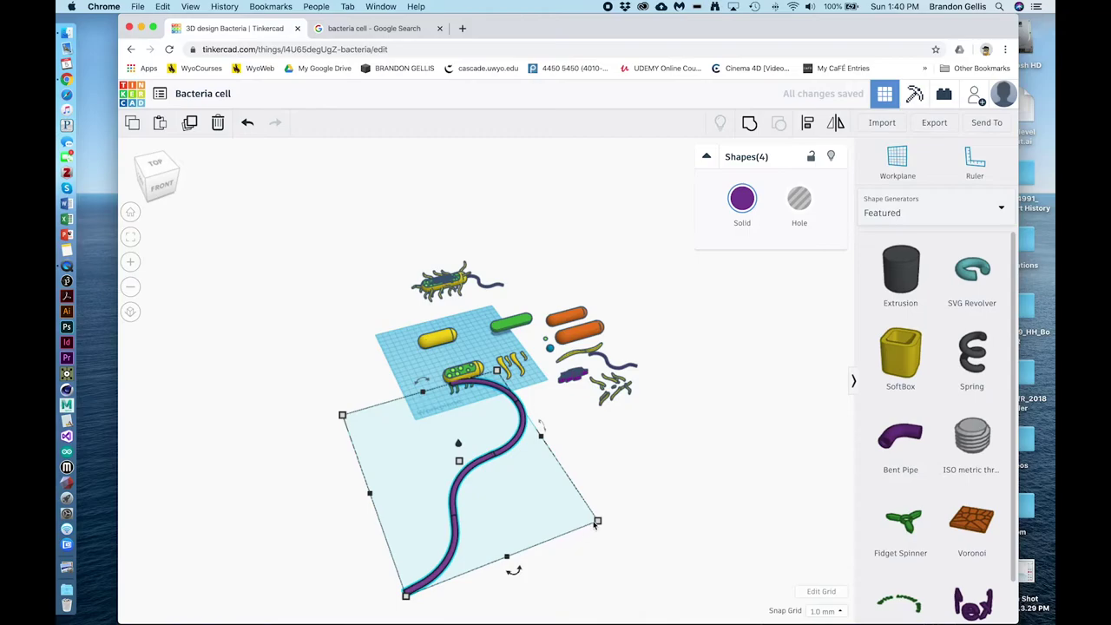
left_click_drag(596, 524, 375, 410)
key("ctrl+g")
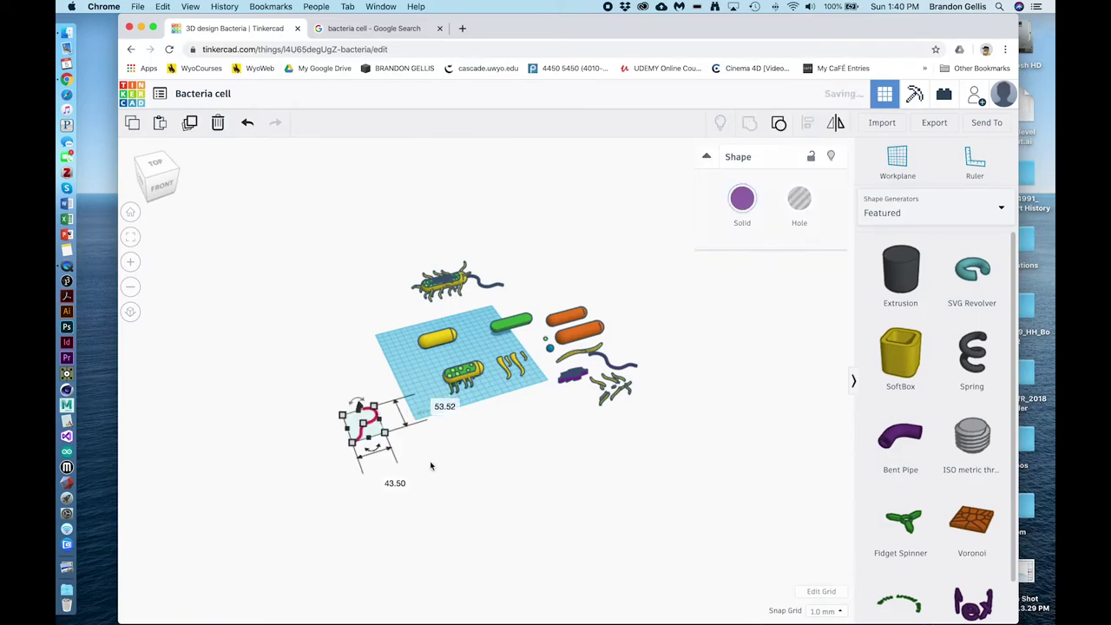
Move the grouped flagellum beside the open bacteria cell and rotate it so its curved end faces the cell.
scroll(429, 464, "up", 5)
left_click_drag(266, 459, 460, 472)
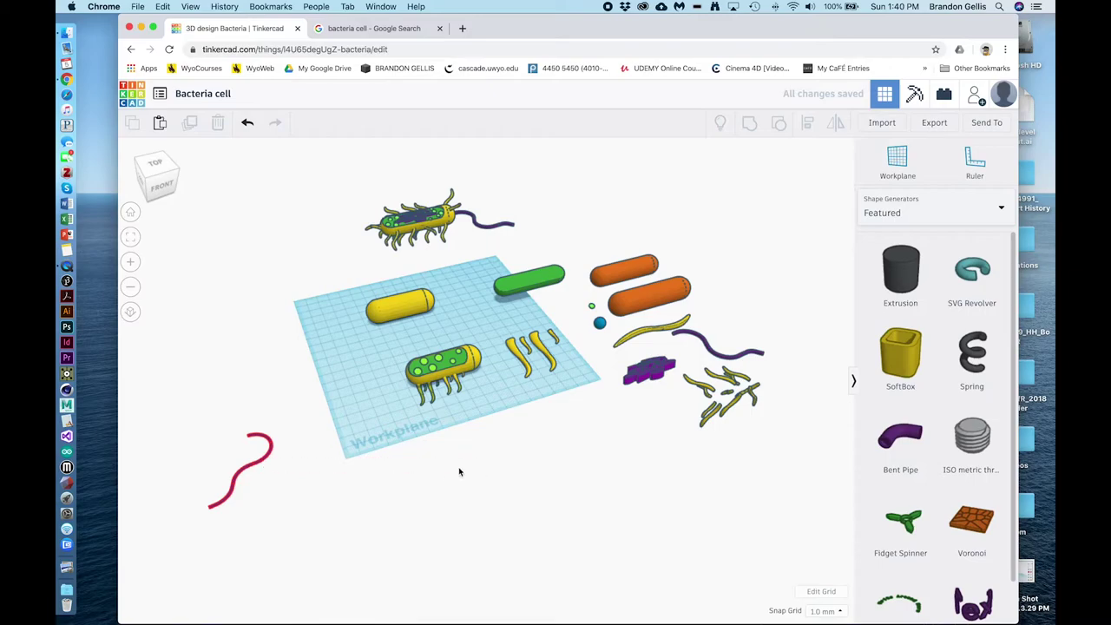
left_click_drag(248, 470, 361, 465)
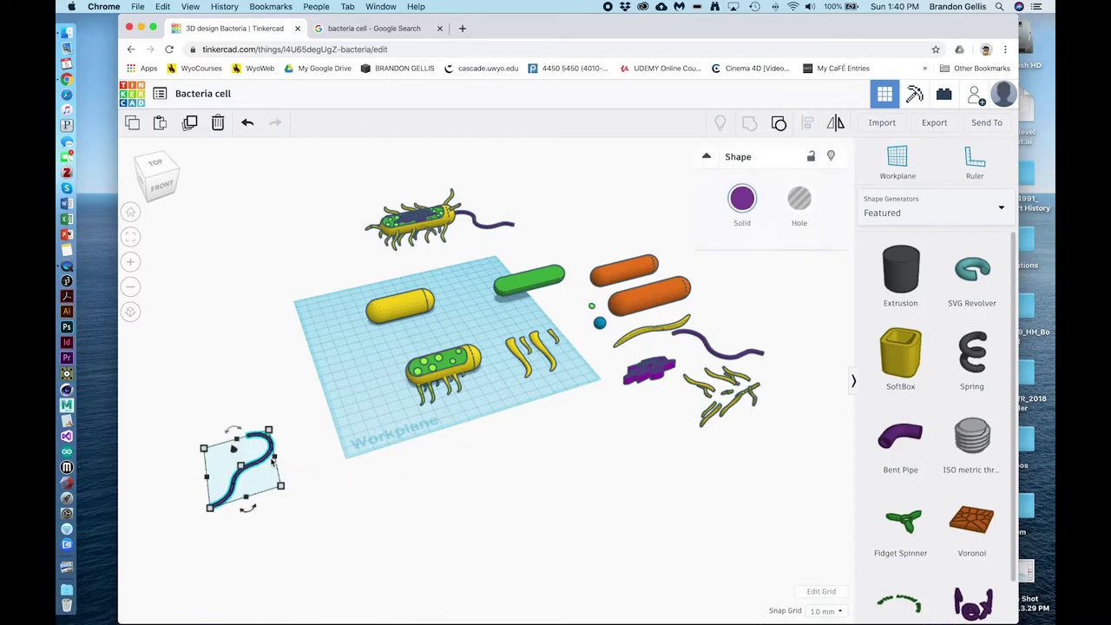
left_click_drag(269, 460, 561, 460)
mouse_move(523, 446)
left_click(513, 494)
left_click(568, 444)
left_click_drag(516, 415, 563, 467)
key("f")
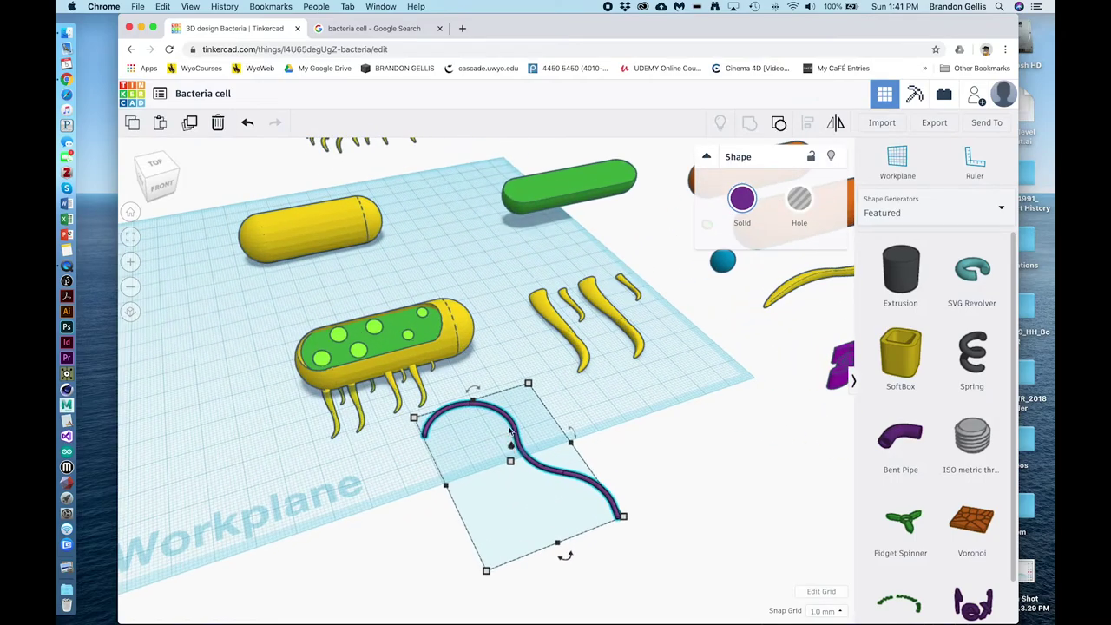
left_click_drag(511, 431, 626, 436)
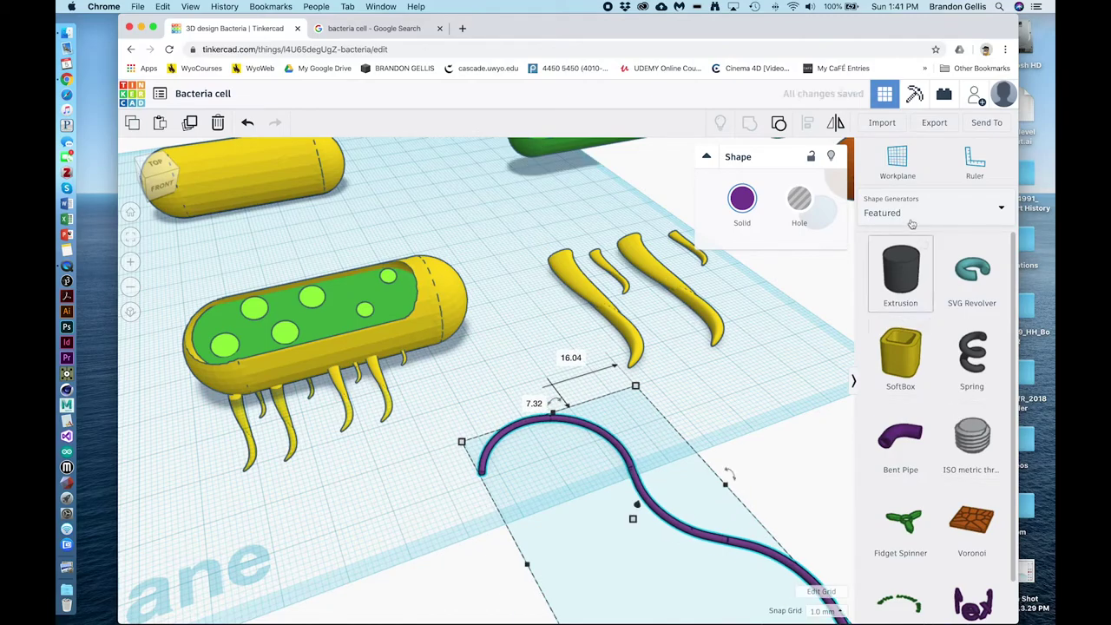
Place a 20 mm box hole over the flagellum's near end, turn it diagonally, and group both to trim that end.
left_click(1000, 207)
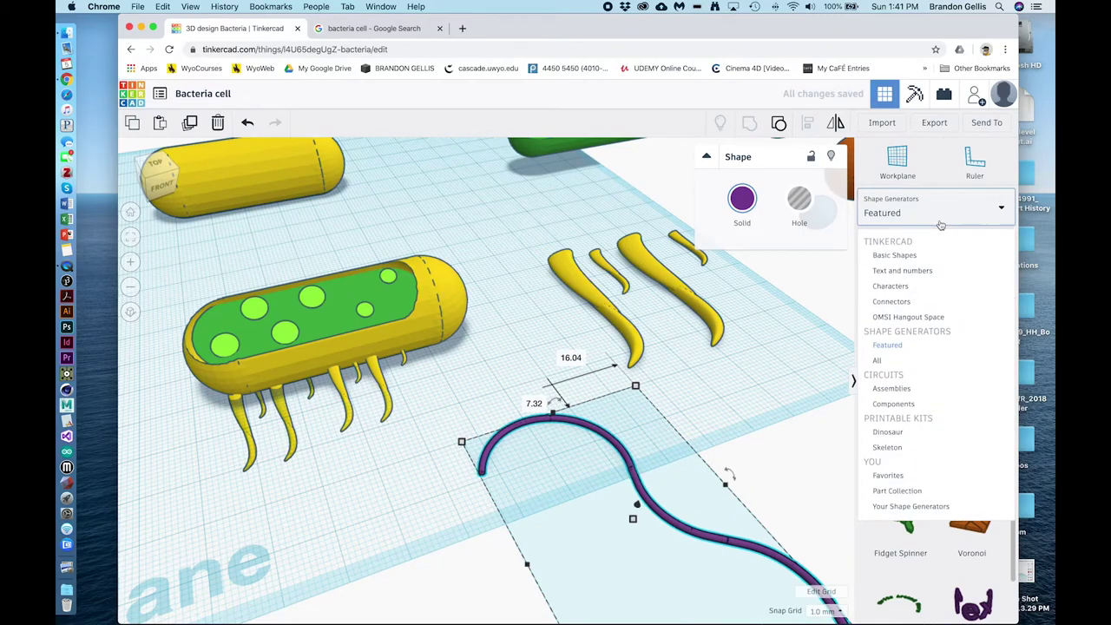
left_click(895, 253)
left_click_drag(901, 271, 449, 514)
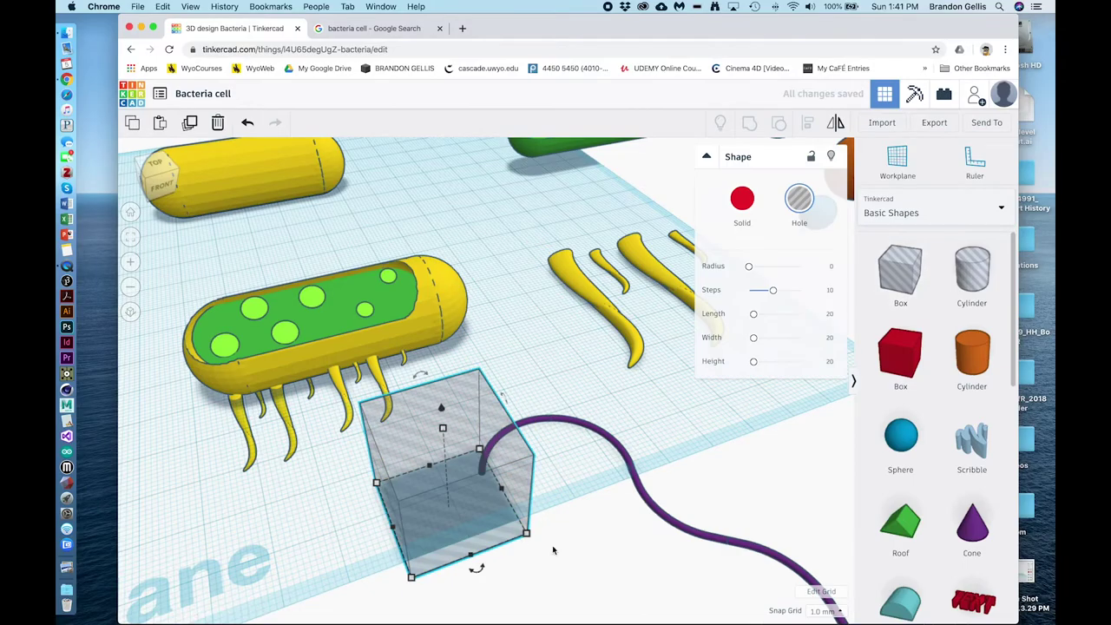
left_click_drag(483, 571, 501, 549)
left_click_drag(446, 513, 465, 488)
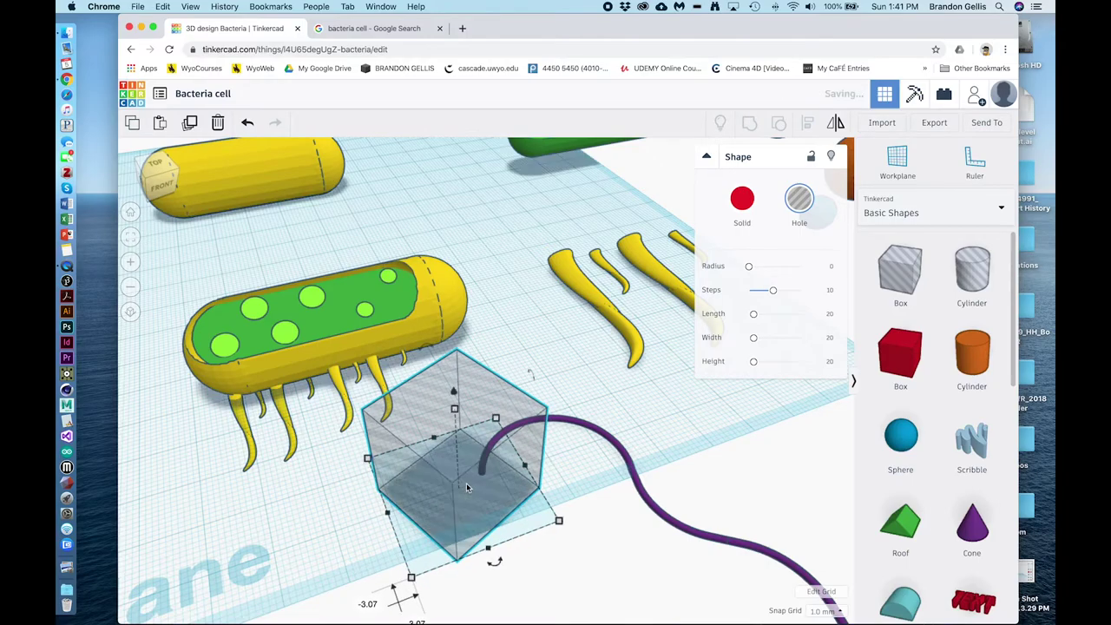
left_click_drag(605, 533, 482, 425)
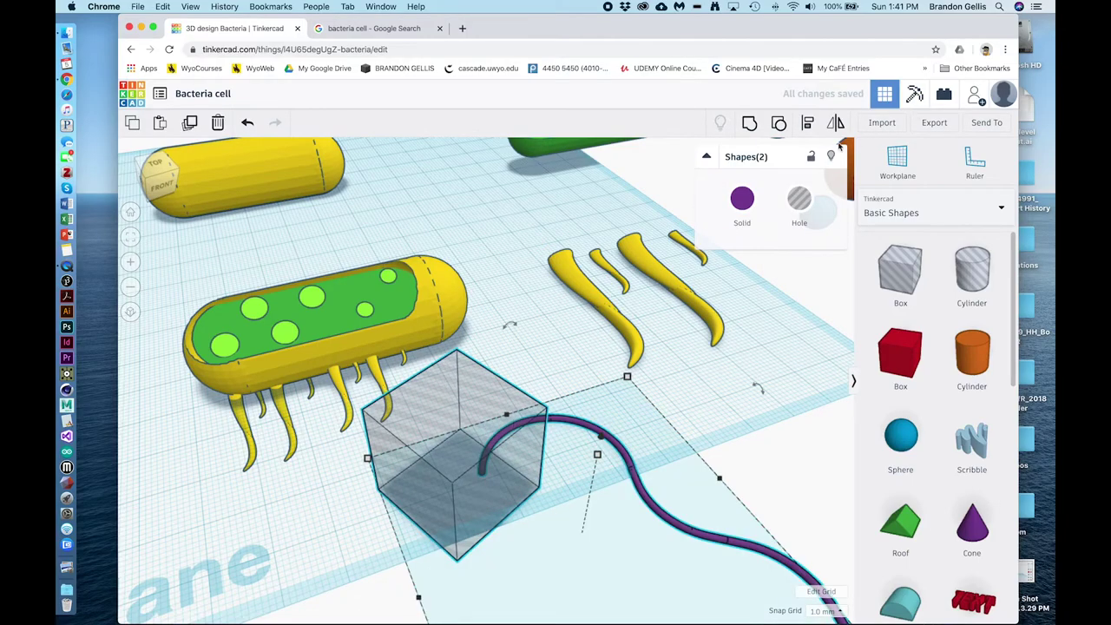
left_click(752, 126)
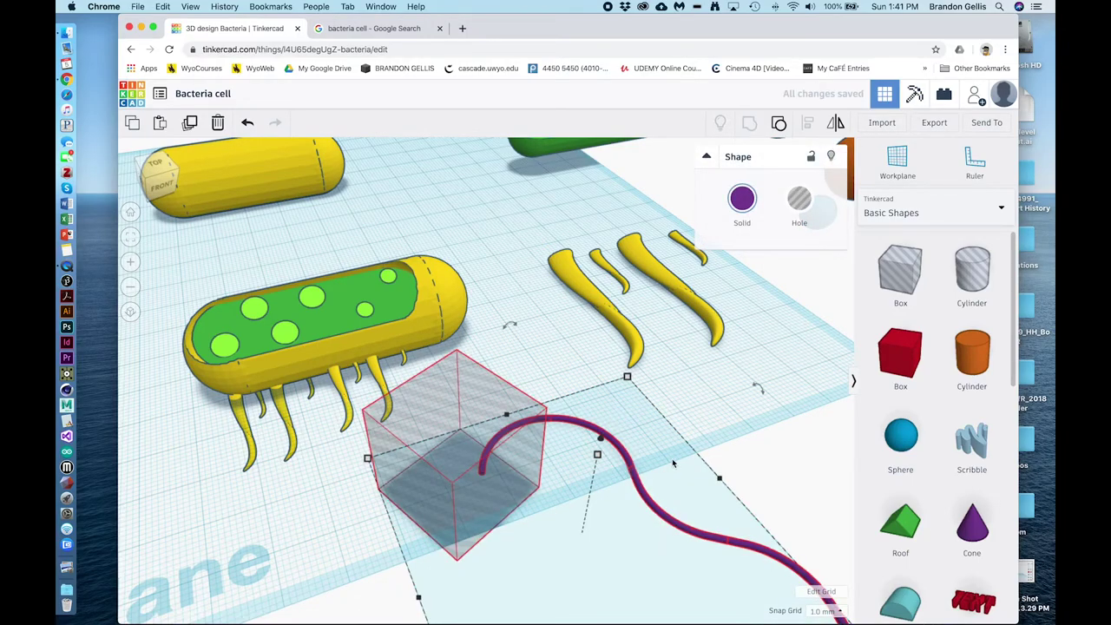
Move the trimmed flagellum to the cell's rounded end and raise it so its tip meets the wall.
left_click_drag(568, 423, 534, 277)
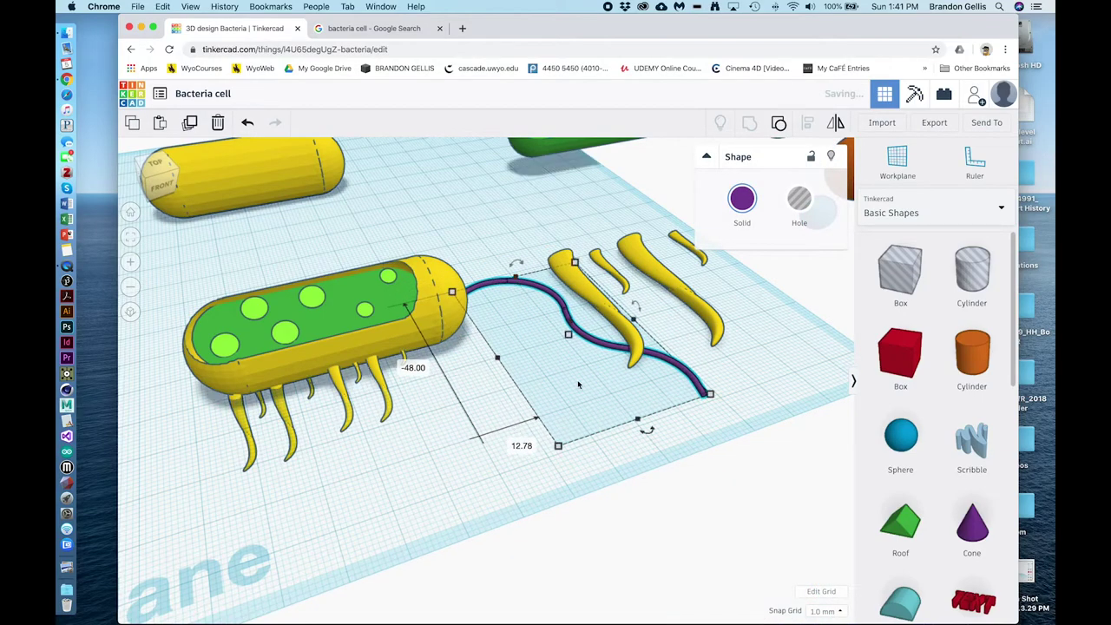
right_click_drag(687, 508, 513, 461)
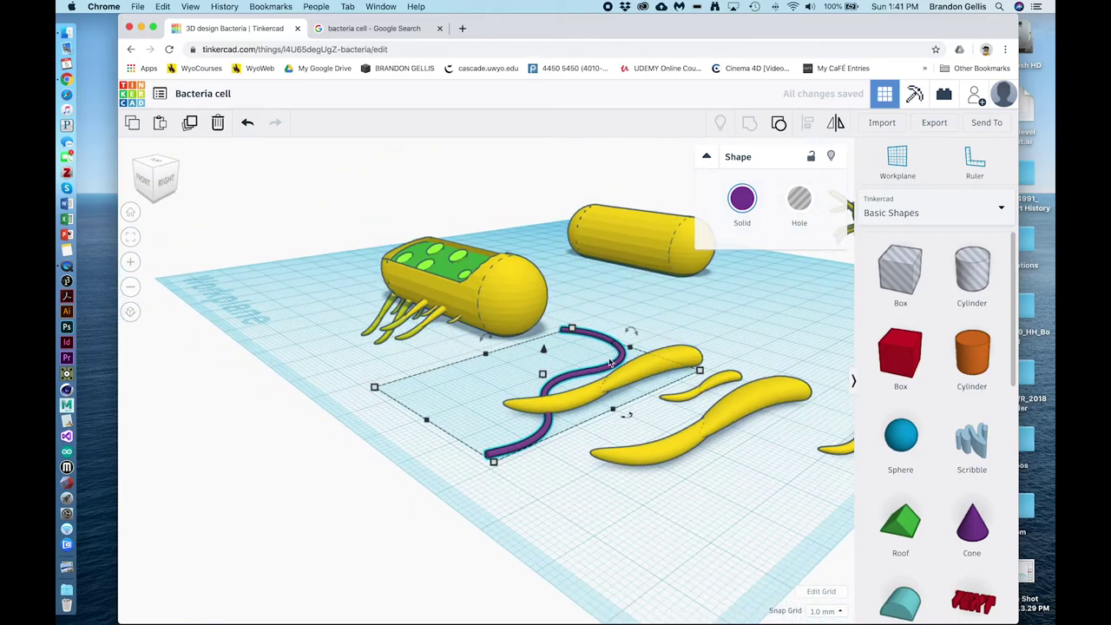
left_click_drag(622, 371, 586, 392)
left_click_drag(516, 365, 510, 310)
left_click_drag(600, 323, 568, 322)
left_click(538, 491)
right_click_drag(539, 490, 628, 587)
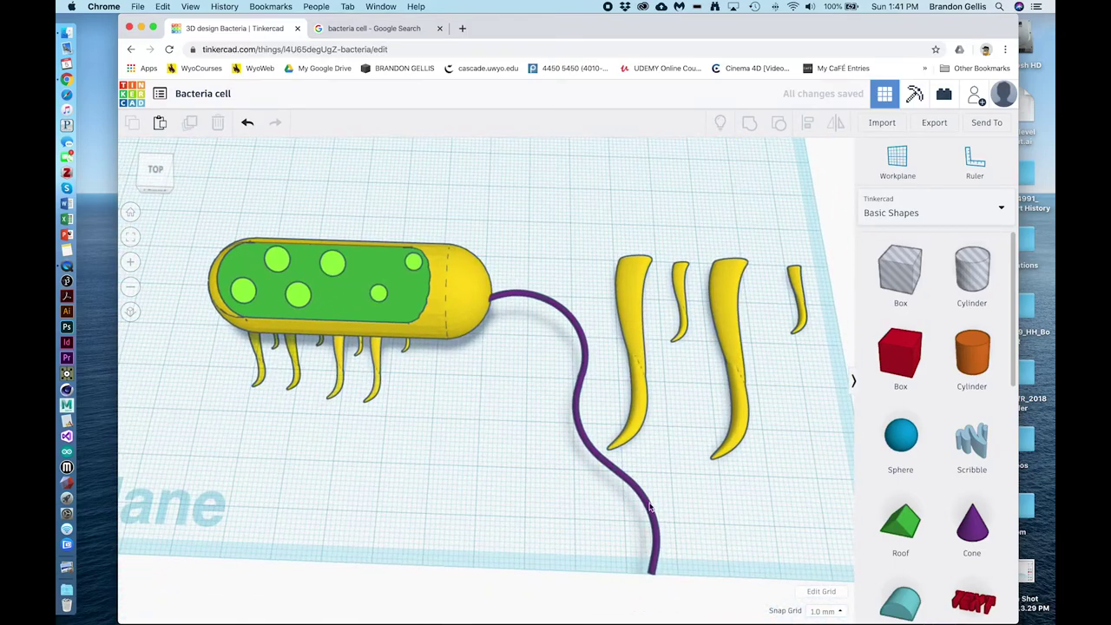
Rotate the flagellum in the horizontal plane and reposition its tip against the cell's rounded end.
left_click(633, 487)
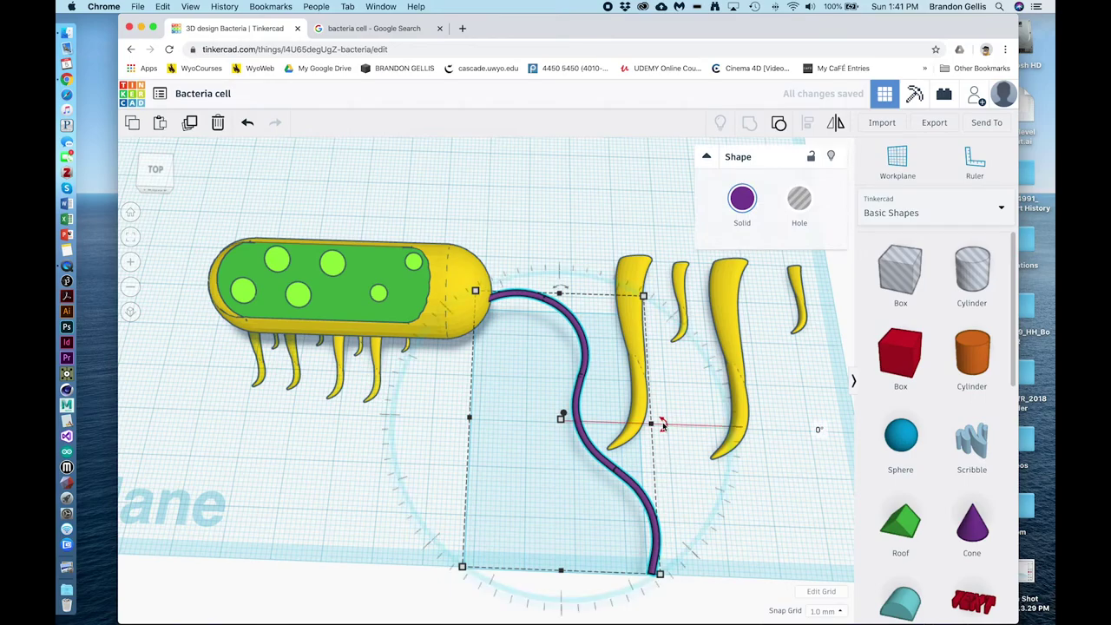
left_click_drag(664, 431, 530, 398)
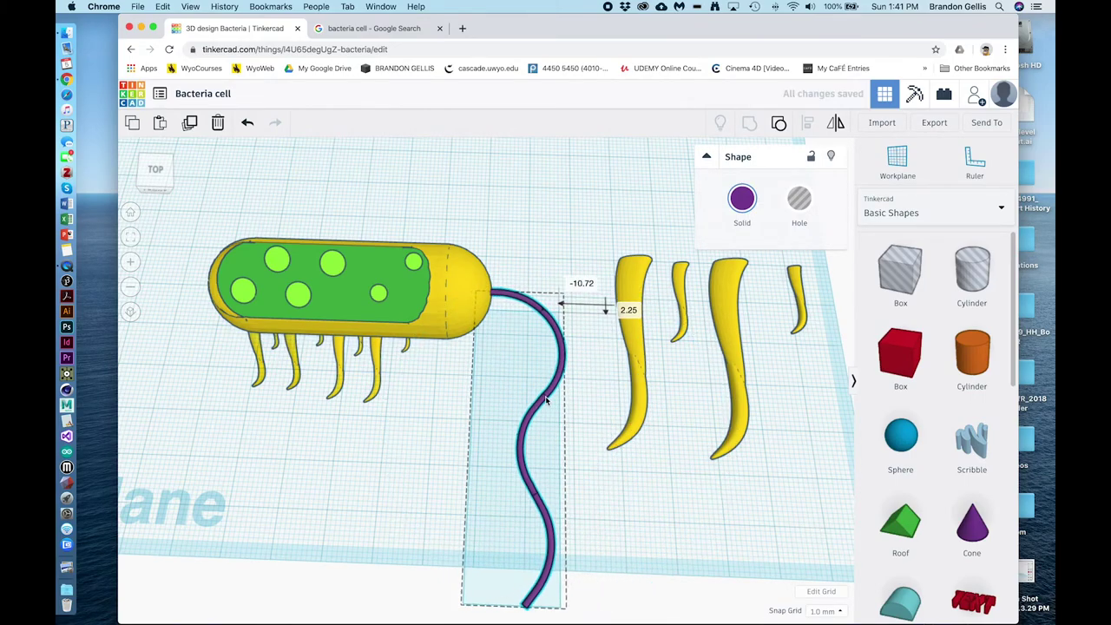
left_click(707, 539)
right_click_drag(747, 554, 787, 508)
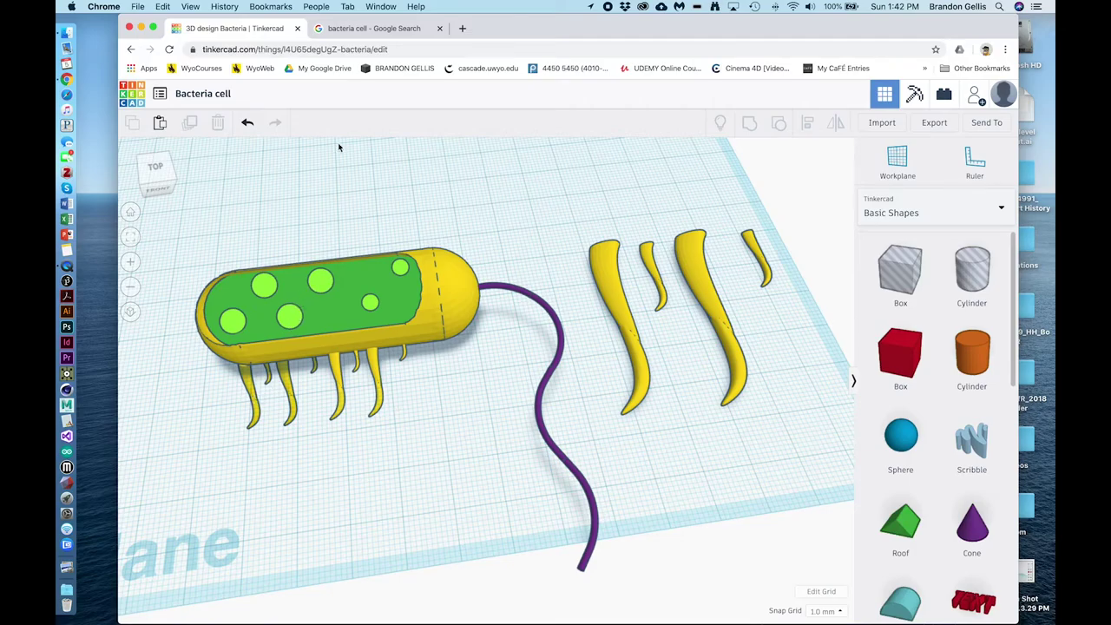
Check the nucleoid in the reference image, and add a Scribble shape at the cell drawn as tangled overlapping loops.
left_click(382, 28)
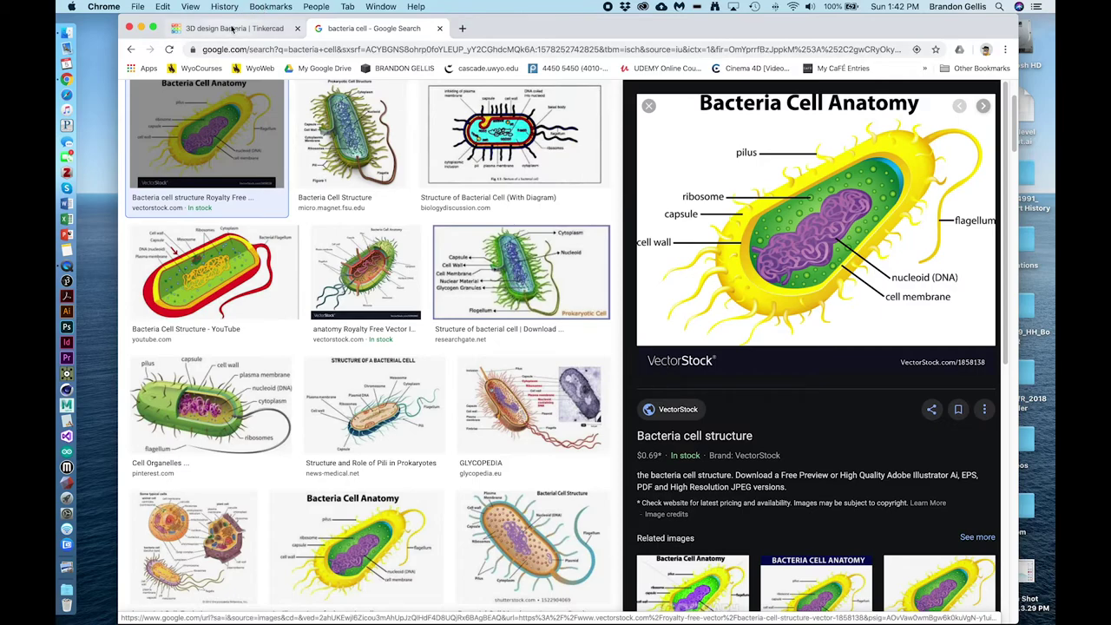
left_click(260, 26)
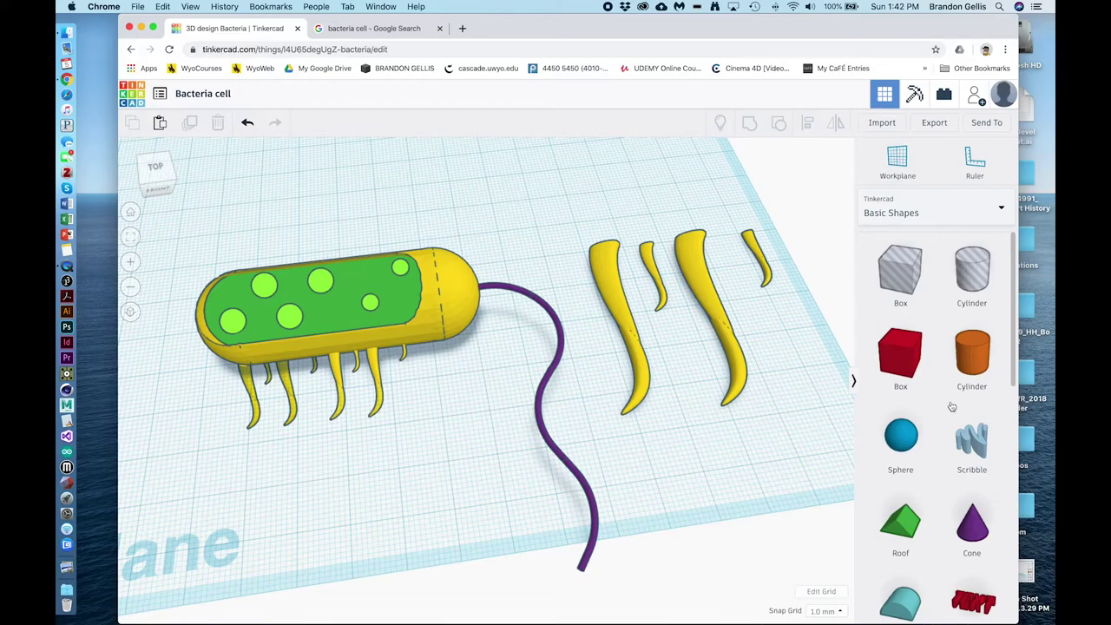
left_click(1000, 211)
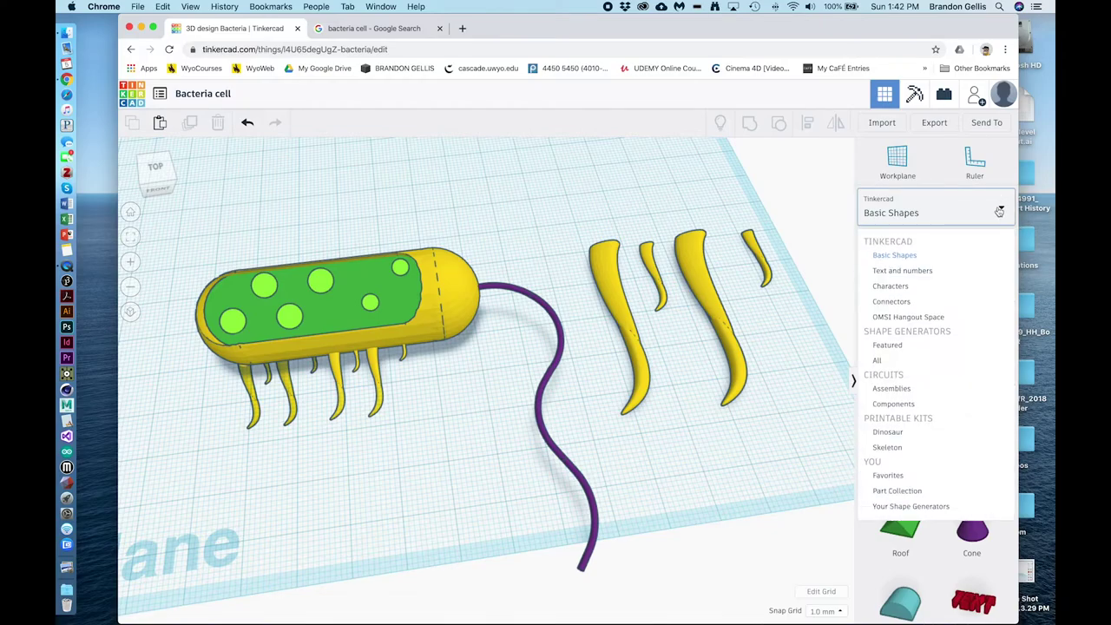
left_click(1001, 211)
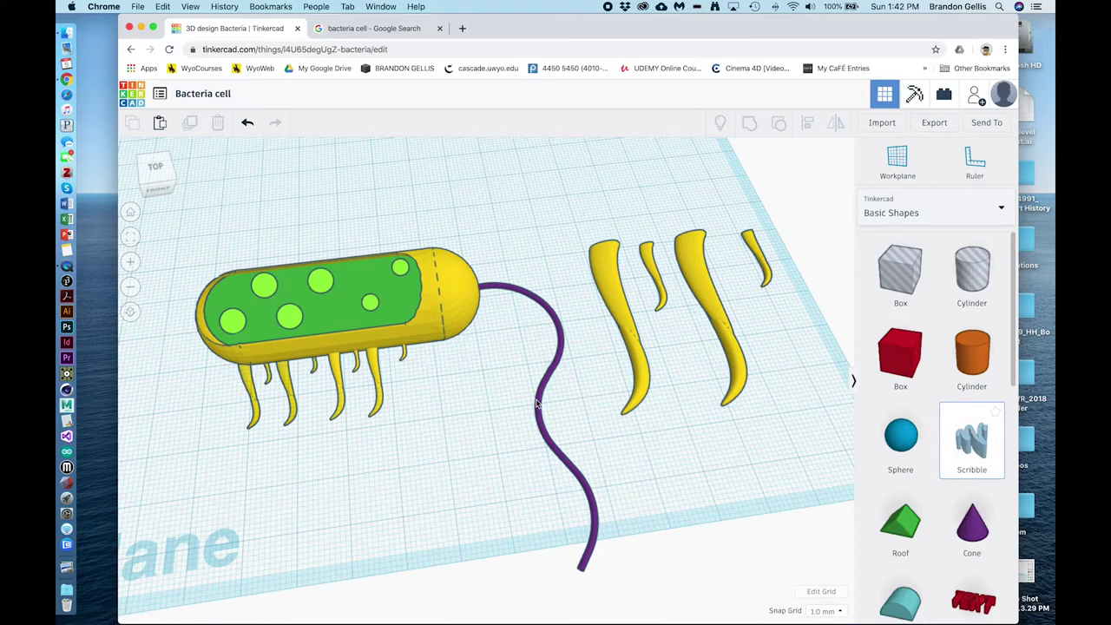
left_click(292, 320)
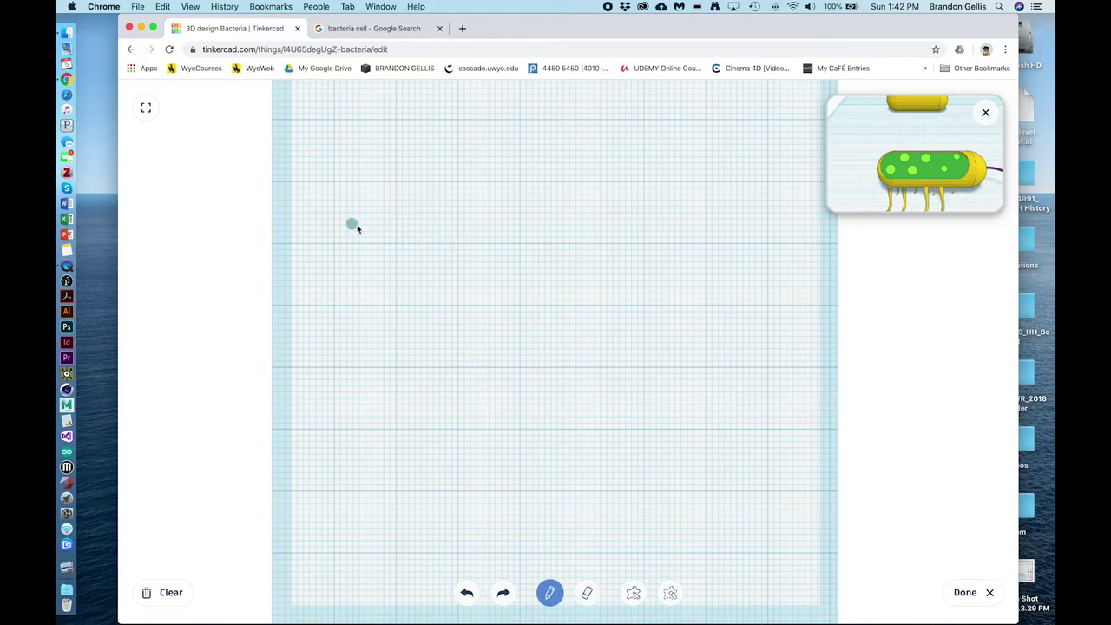
mouse_move(405, 252)
left_mouse_down()
mouse_move(608, 300)
mouse_move(459, 234)
mouse_move(558, 248)
mouse_move(516, 286)
mouse_move(720, 323)
mouse_move(355, 304)
mouse_move(402, 266)
left_mouse_up()
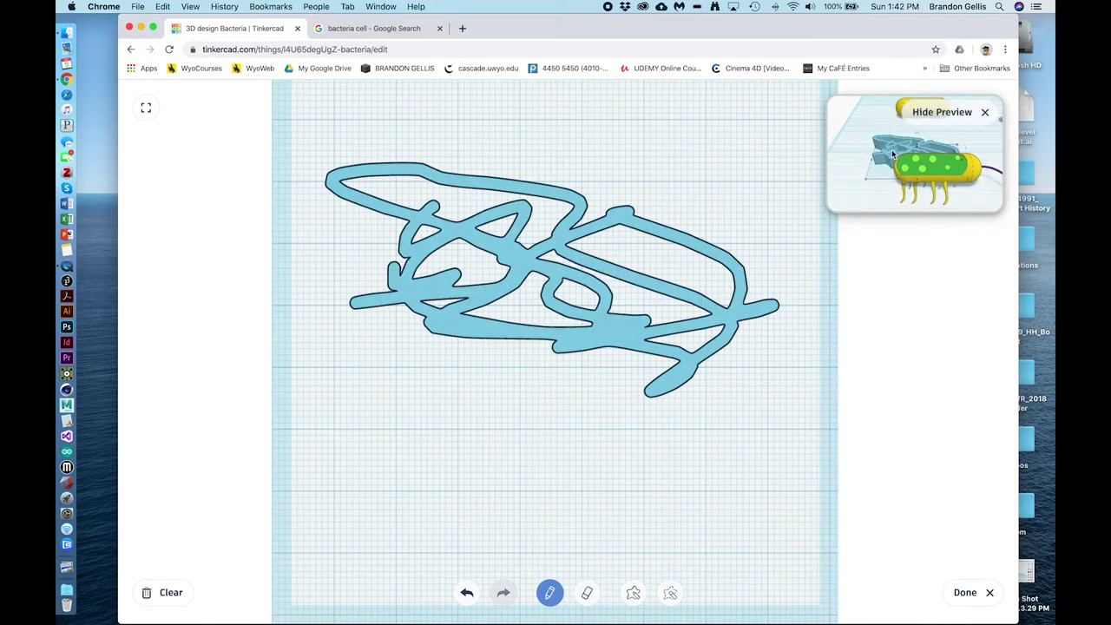
left_click(966, 592)
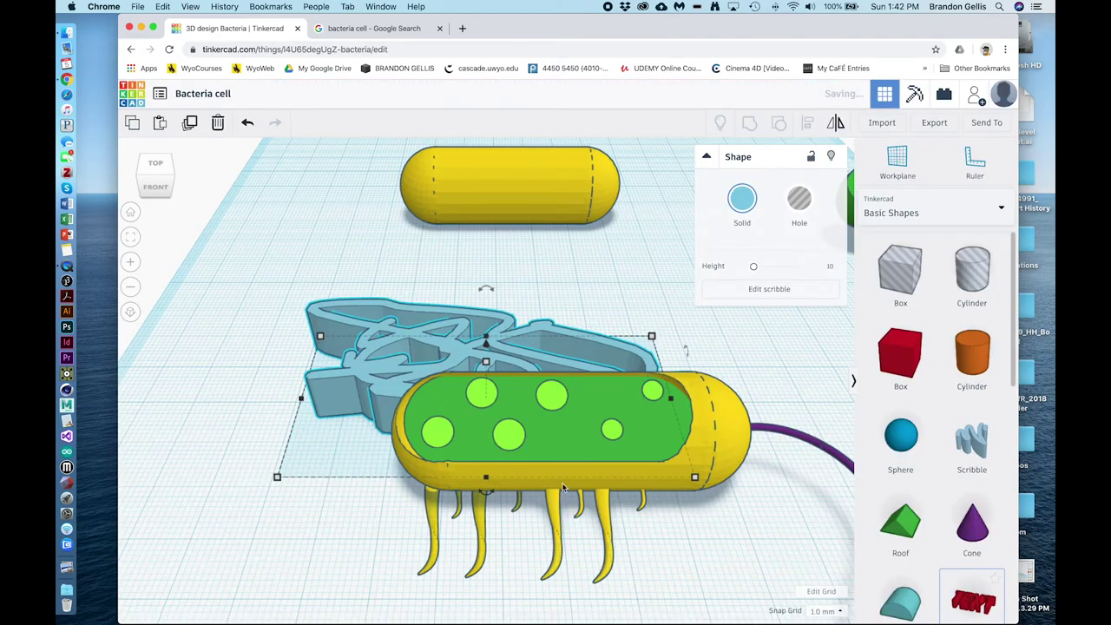
Colour the tangled scribble magenta and scale it down uniformly to about 24 by 12 mm beside the cell.
left_click(742, 199)
left_click(816, 318)
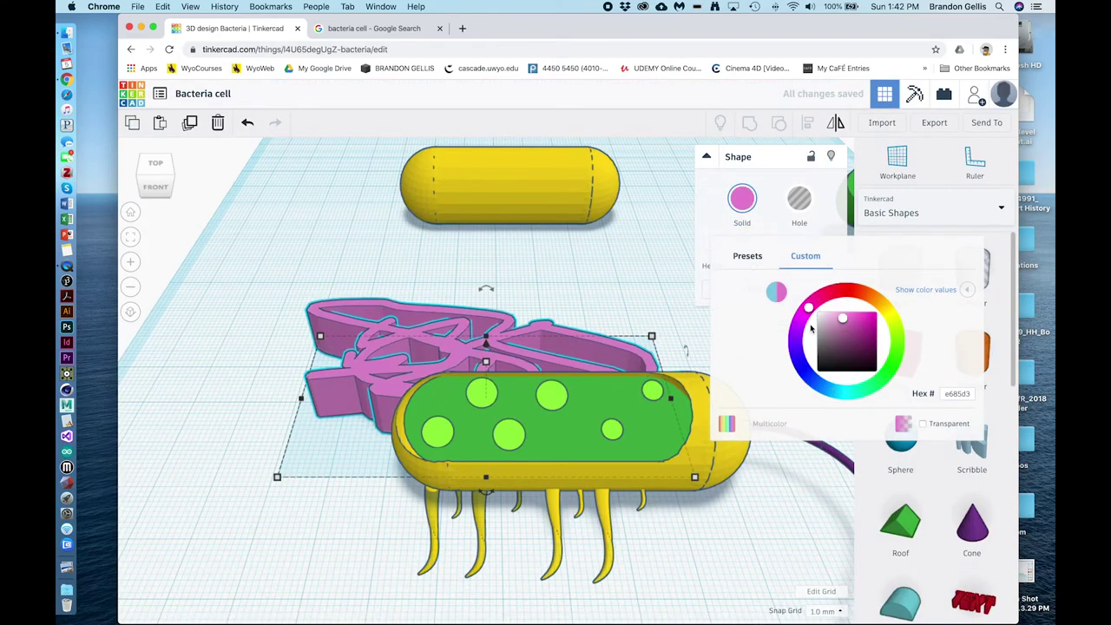
left_click(878, 328)
left_click(537, 368)
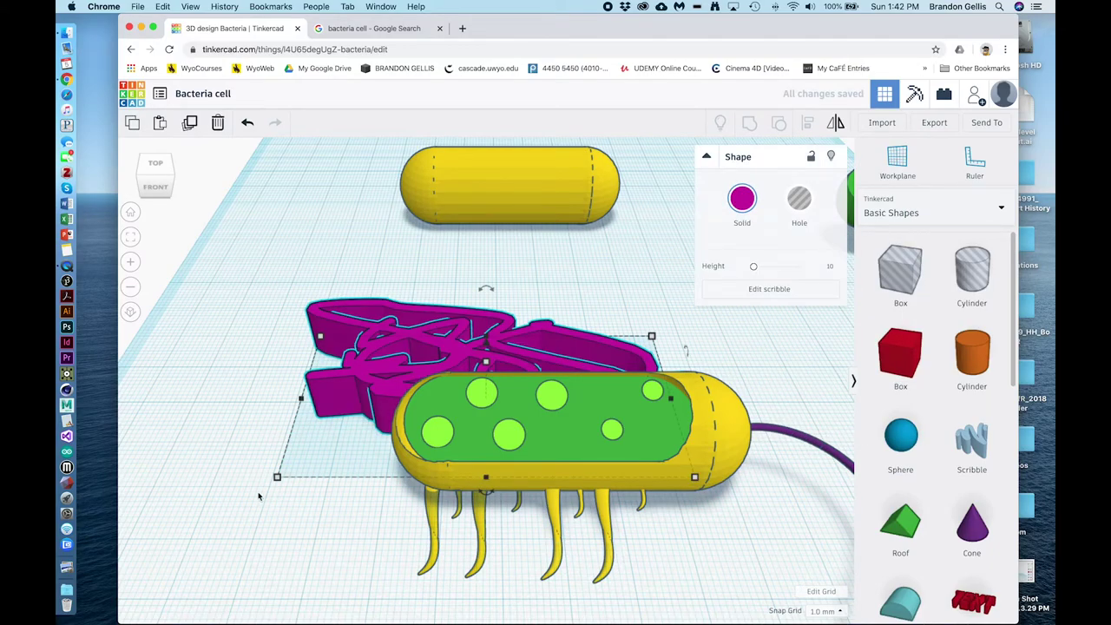
mouse_move(278, 481)
left_mouse_down()
mouse_move(400, 400)
mouse_move(546, 347)
left_mouse_up()
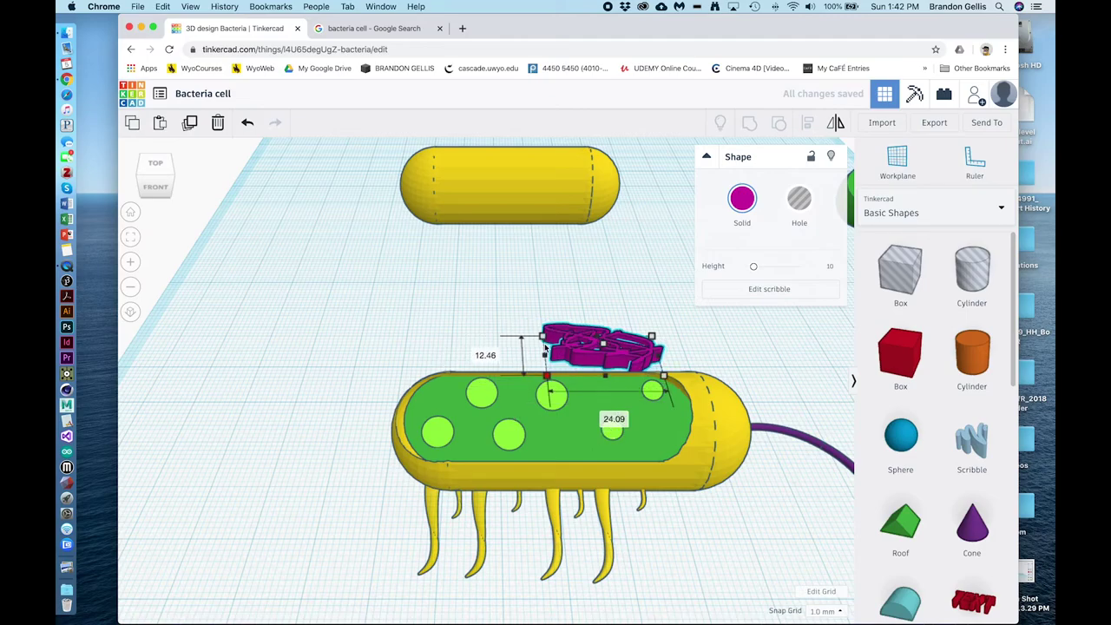
left_click(465, 242)
left_click(570, 345)
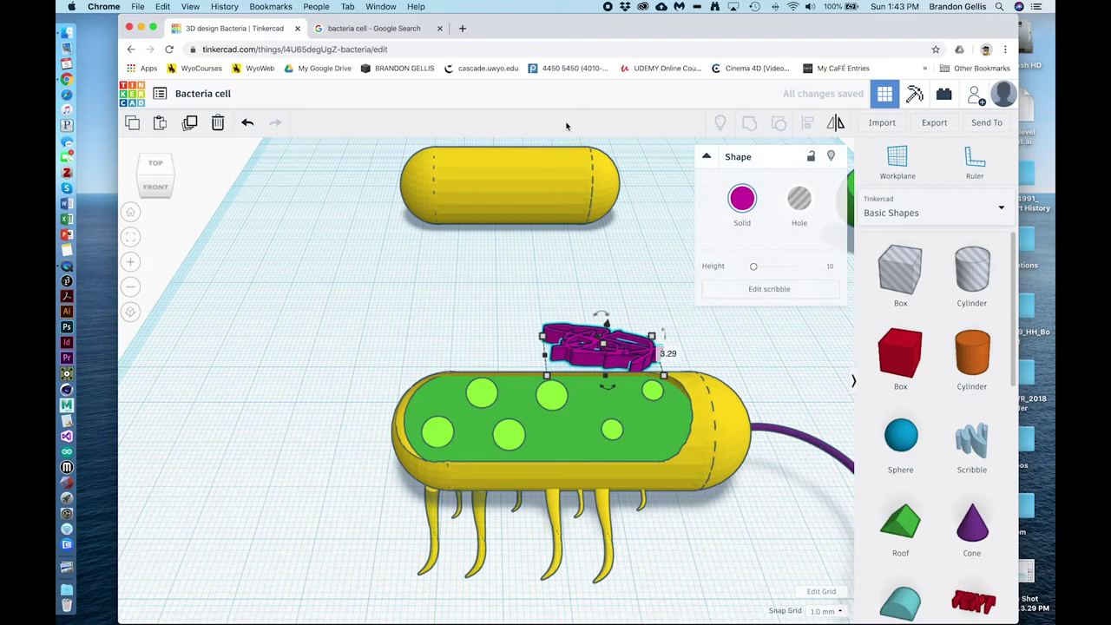
Check the nucleoid in the reference image, and try a second Scribble shape drawn as a filled, wavy elongated outline.
left_click(374, 28)
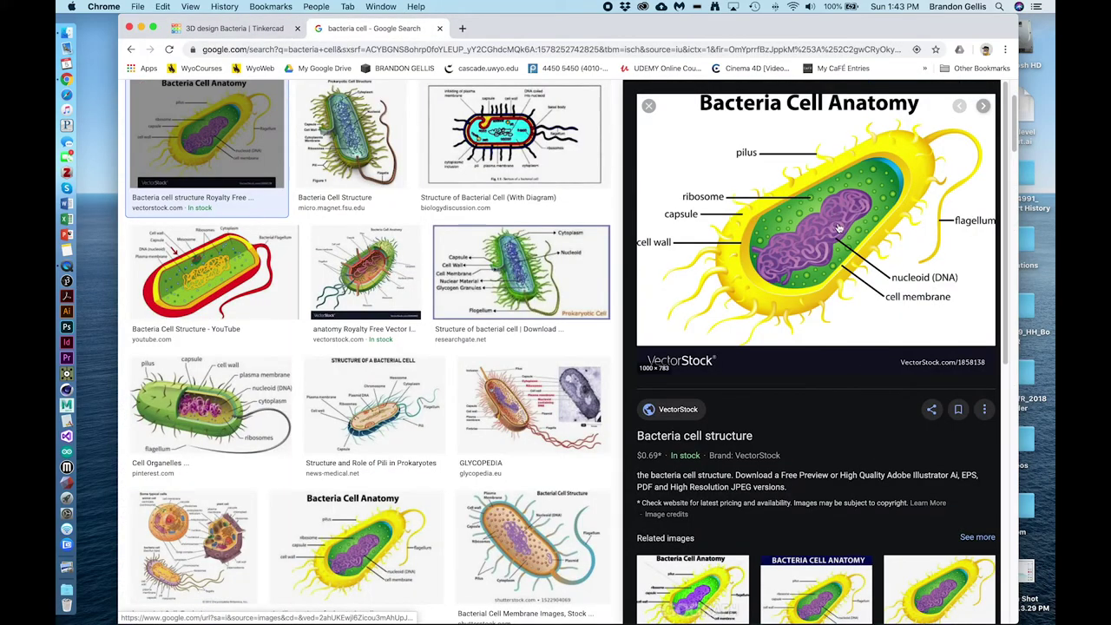
left_click(233, 28)
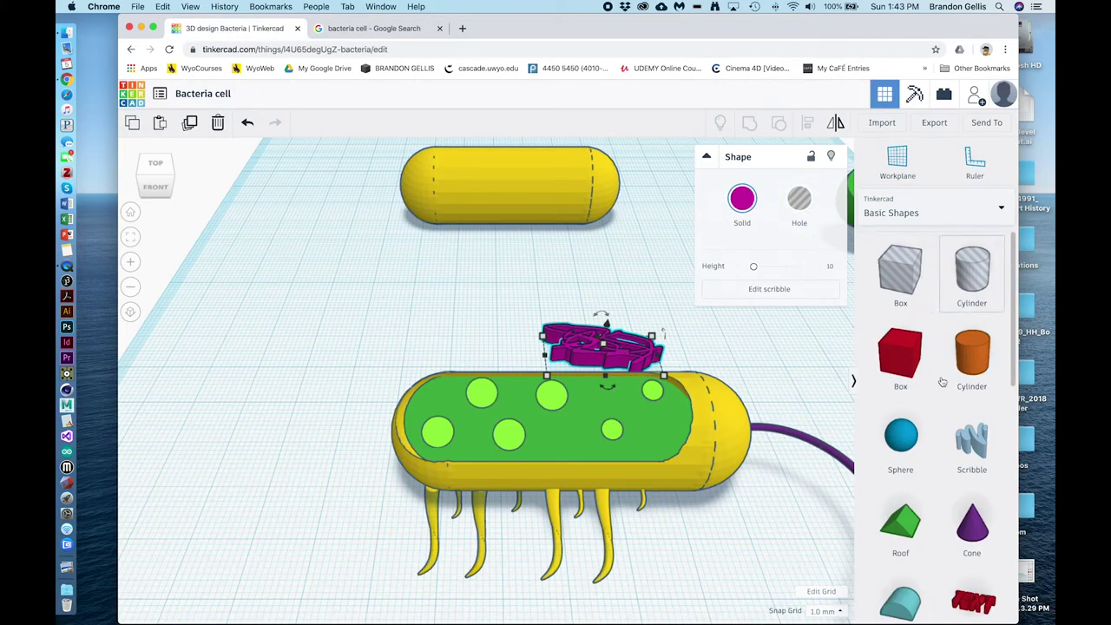
left_click_drag(966, 432, 318, 330)
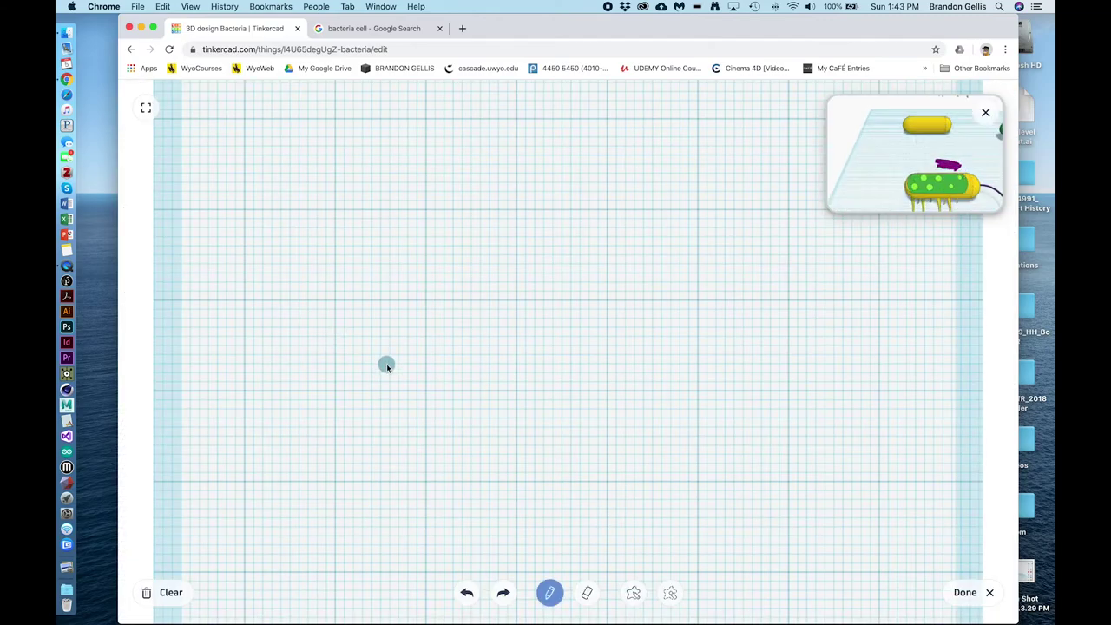
left_click(633, 593)
mouse_move(318, 168)
left_mouse_down()
mouse_move(300, 194)
mouse_move(486, 232)
mouse_move(619, 323)
mouse_move(793, 357)
mouse_move(871, 291)
mouse_move(372, 116)
mouse_move(315, 168)
left_mouse_up()
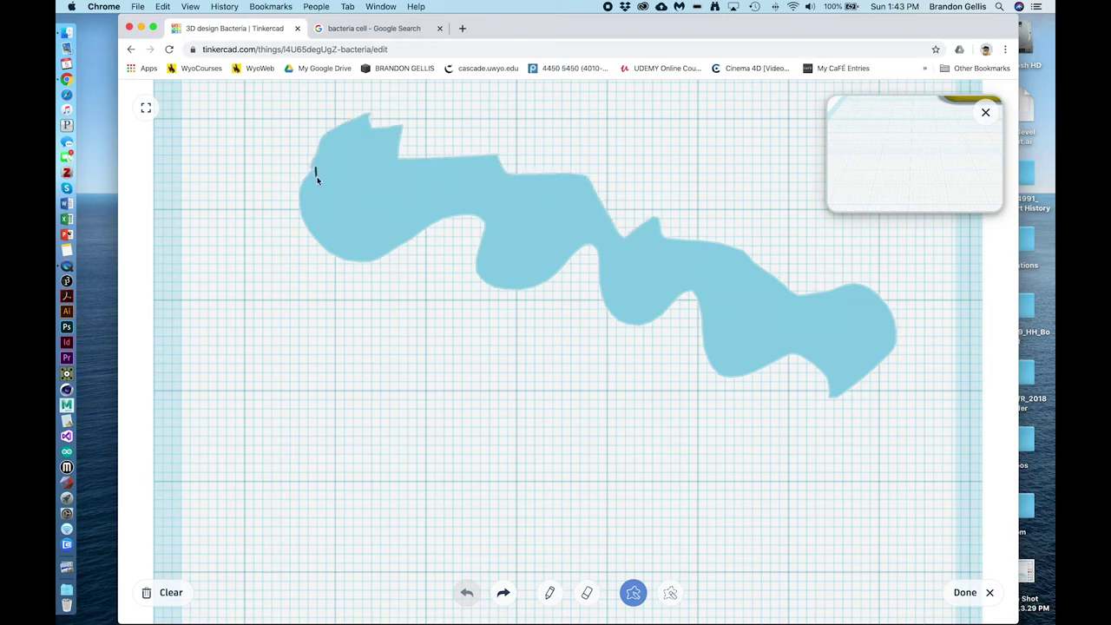
Try cutting irregular holes along the filled wavy scribble, finish the drawing, and delete that shape.
left_click(670, 594)
mouse_move(346, 163)
left_mouse_down()
mouse_move(405, 193)
mouse_move(483, 186)
mouse_move(374, 155)
mouse_move(349, 162)
left_mouse_up()
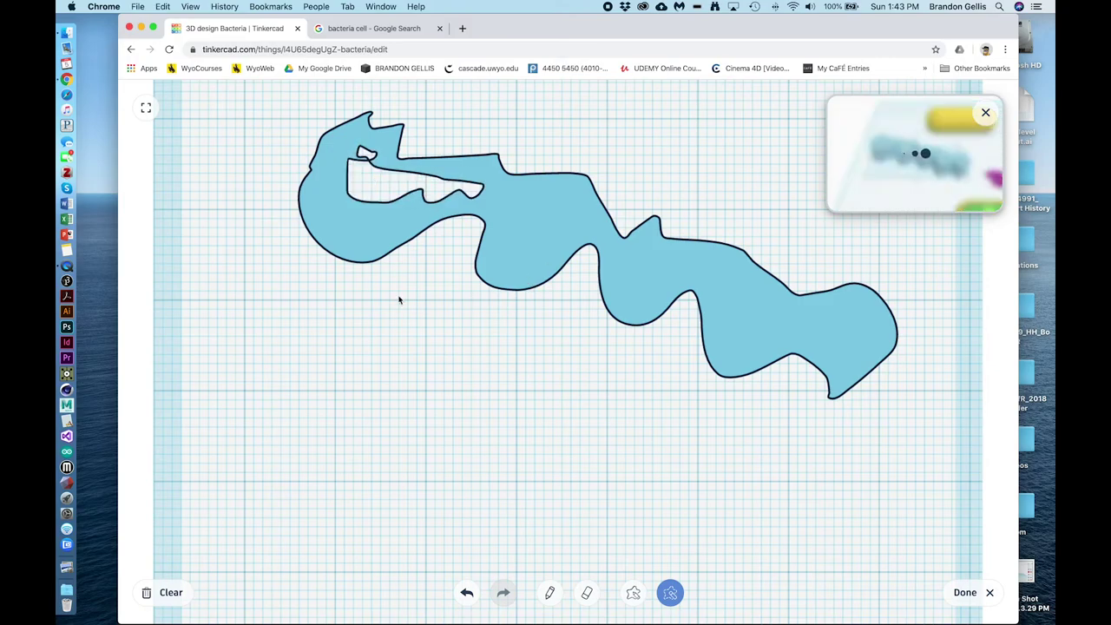
mouse_move(510, 202)
left_mouse_down()
mouse_move(526, 247)
mouse_move(594, 217)
mouse_move(511, 204)
left_mouse_up()
mouse_move(628, 261)
left_mouse_down()
mouse_move(660, 259)
mouse_move(629, 262)
left_mouse_up()
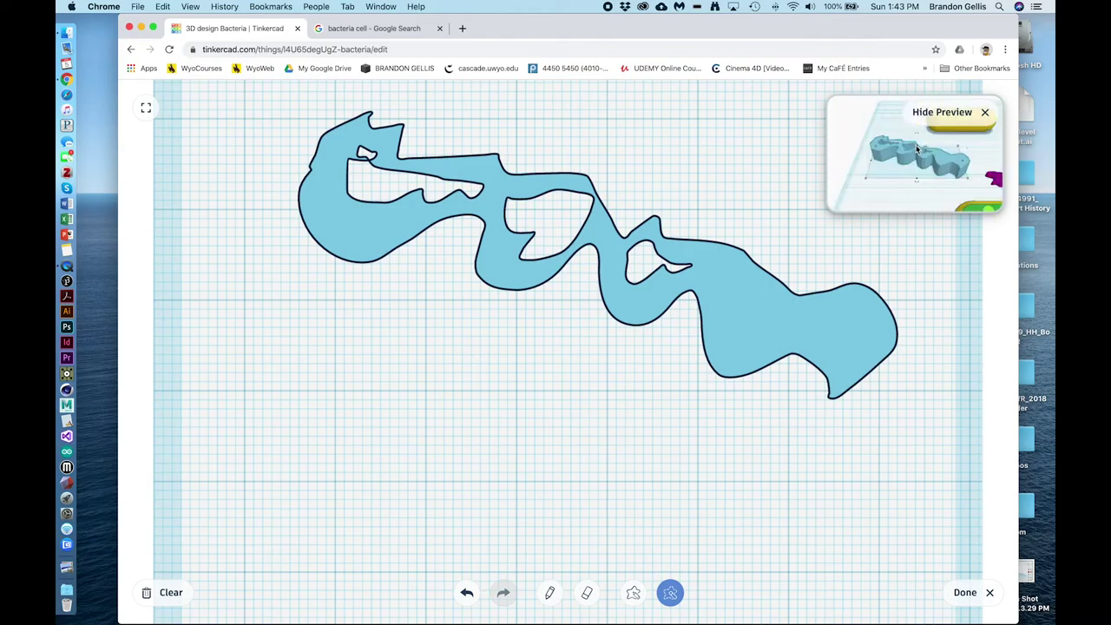
left_click(962, 593)
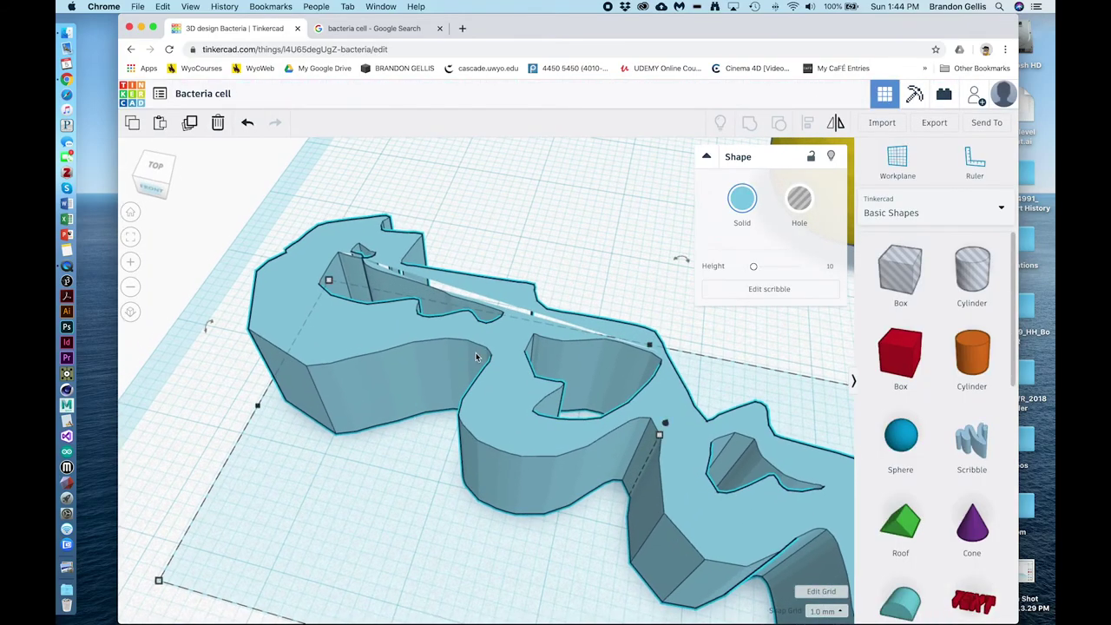
key("Delete")
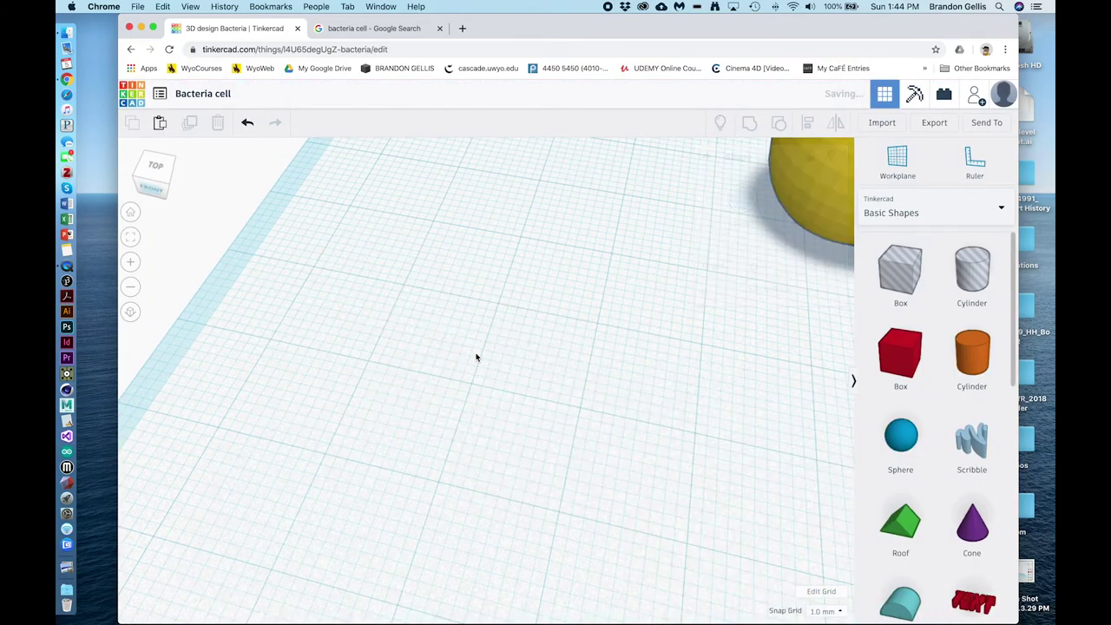
Move the magenta nucleoid scribble onto the cell's green interior and adjust its height so it sits at the green surface.
scroll(496, 362, "down", 6)
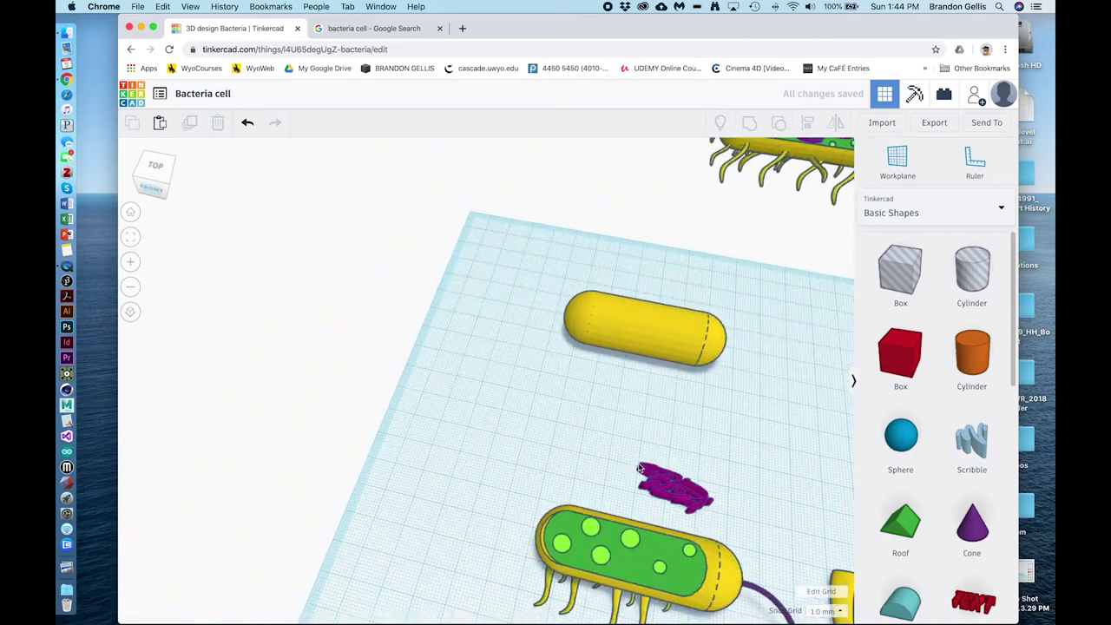
middle_click_drag(638, 469, 549, 339)
right_click_drag(549, 339, 579, 331)
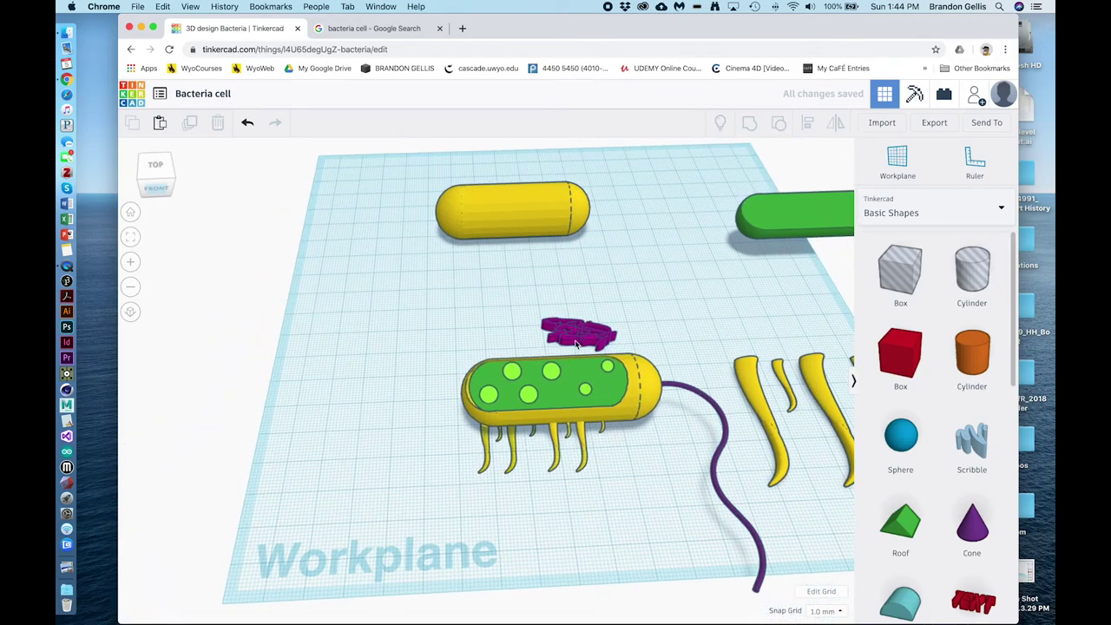
left_click(576, 343)
mouse_move(402, 362)
right_mouse_down()
mouse_move(533, 360)
mouse_move(536, 346)
right_mouse_up()
mouse_move(534, 265)
left_mouse_down()
mouse_move(599, 299)
mouse_move(598, 287)
mouse_move(589, 341)
mouse_move(594, 333)
left_mouse_up()
mouse_move(664, 420)
middle_mouse_down()
mouse_move(692, 374)
mouse_move(620, 486)
middle_mouse_up()
mouse_move(587, 511)
left_mouse_down()
mouse_move(640, 449)
mouse_move(634, 456)
left_mouse_up()
mouse_move(634, 456)
right_mouse_down()
mouse_move(613, 467)
mouse_move(657, 454)
mouse_move(656, 438)
right_mouse_up()
left_click(613, 337)
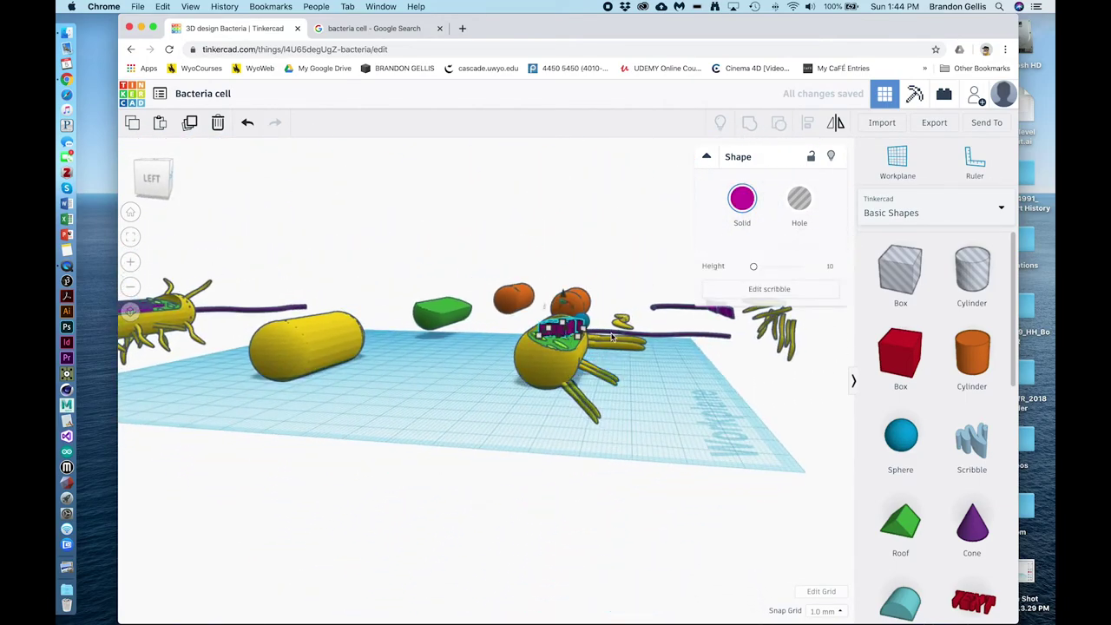
mouse_move(574, 310)
left_mouse_down()
mouse_move(582, 318)
mouse_move(561, 304)
left_mouse_up()
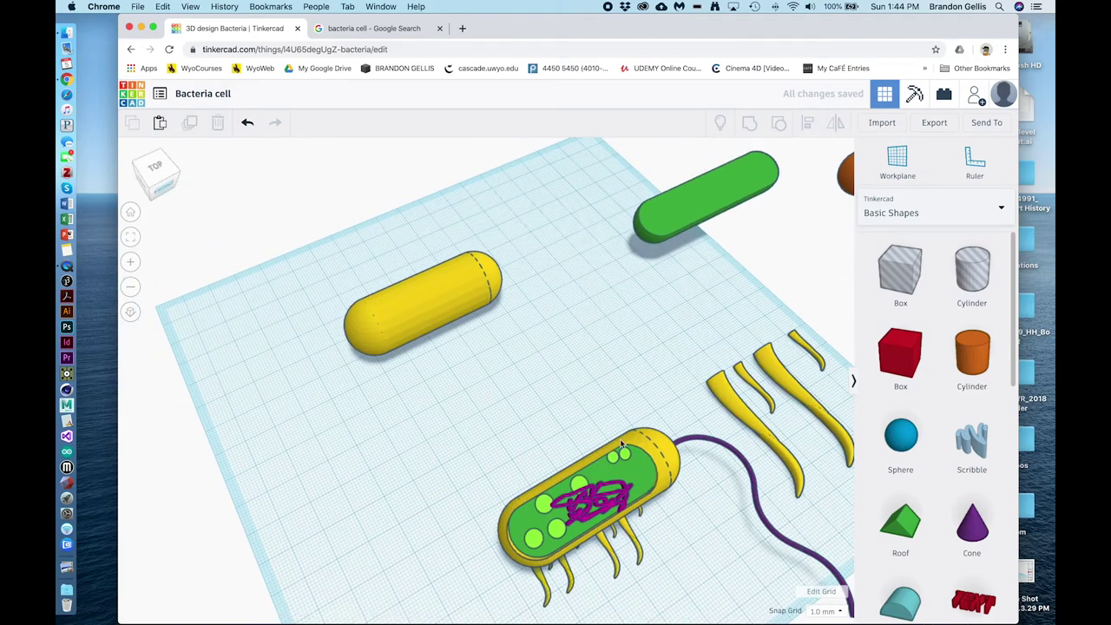
Select all 32 shapes of the finished bacteria model beyond the workplane and export only those shapes as OBJ.
middle_click_drag(564, 374, 591, 415)
middle_click_drag(620, 363, 675, 524)
middle_click_drag(480, 268, 474, 432)
scroll(471, 437, "up", 5)
middle_click_drag(404, 431, 418, 446)
mouse_move(553, 521)
right_mouse_down()
mouse_move(569, 449)
mouse_move(552, 541)
right_mouse_up()
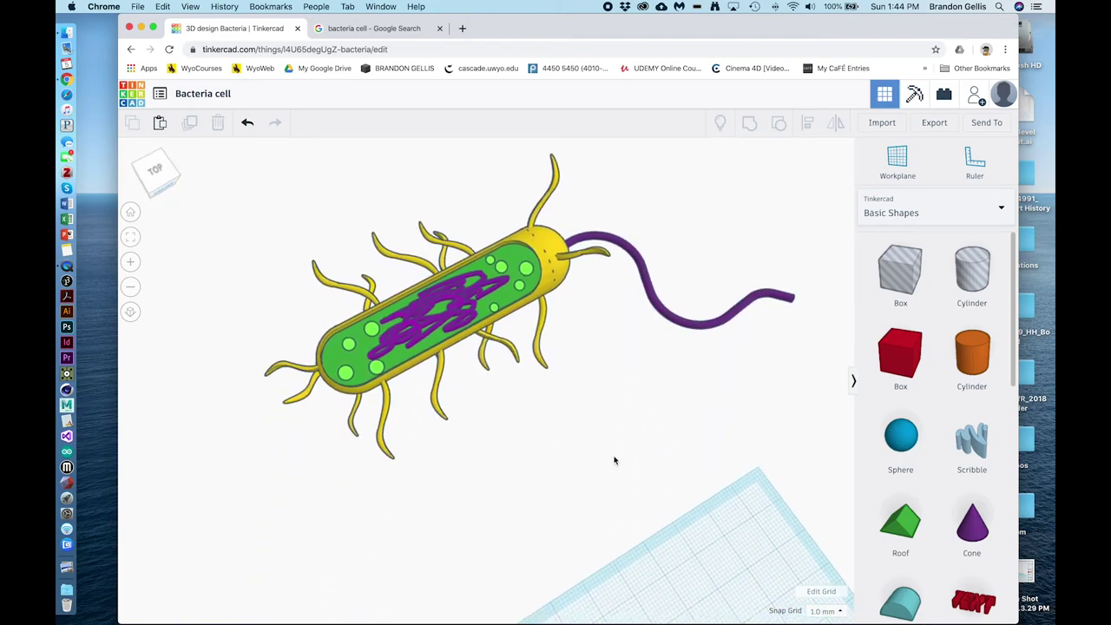
left_click_drag(220, 171, 799, 471)
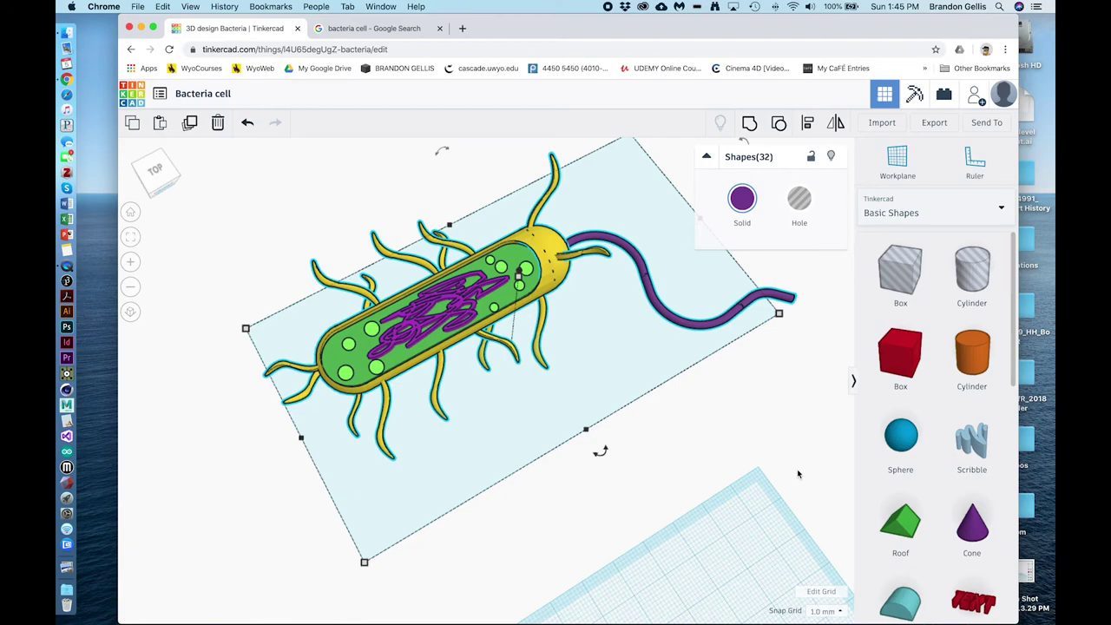
left_click(943, 123)
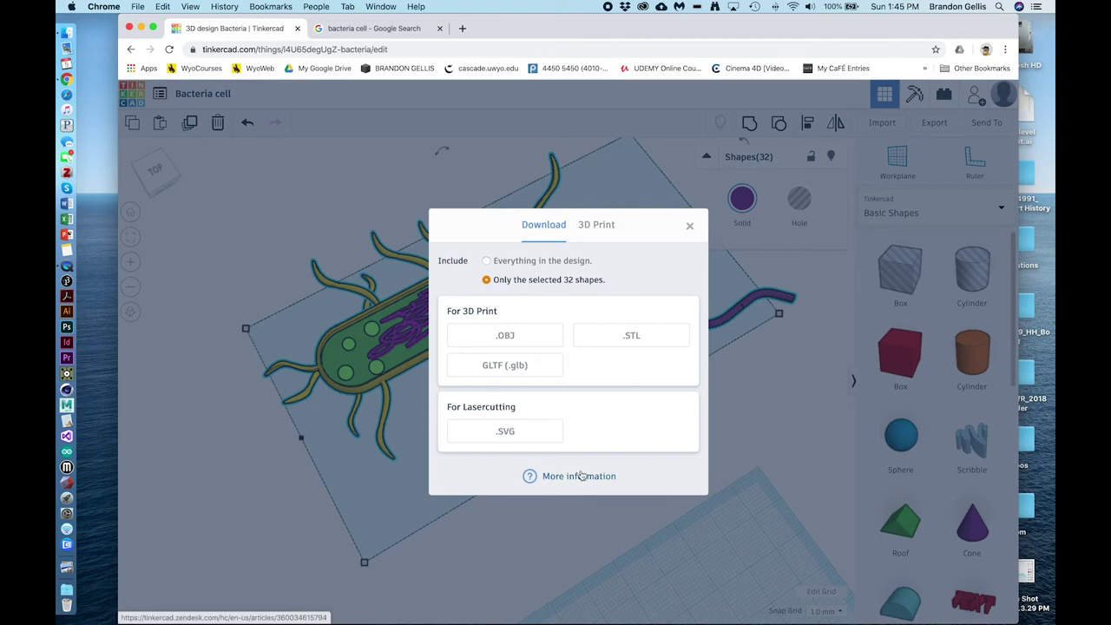
left_click(522, 343)
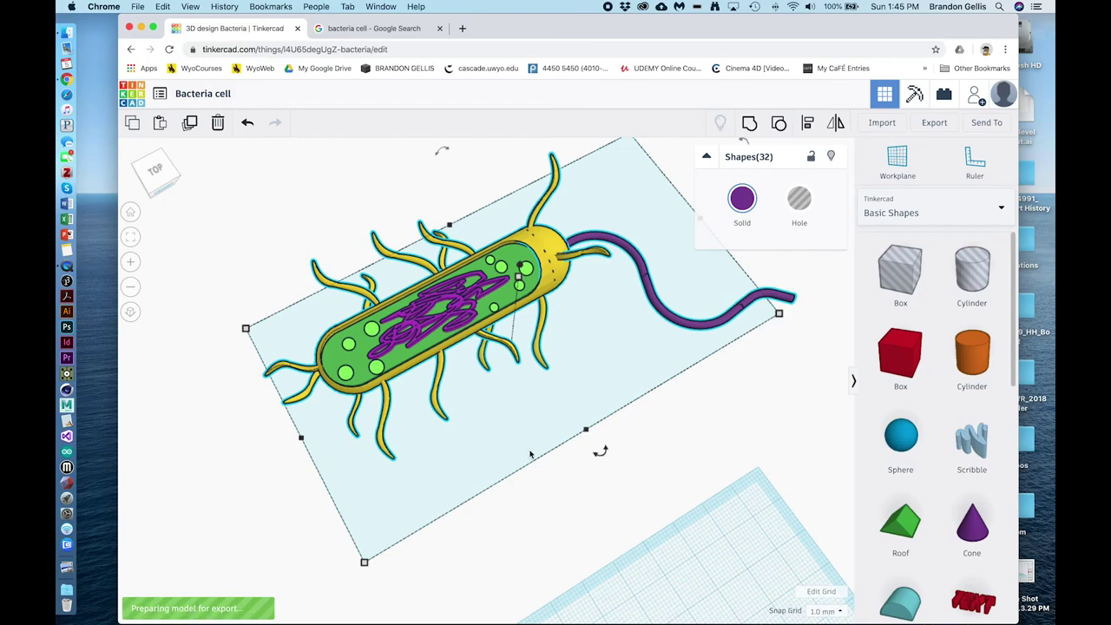
Look over the model's separate component shapes around the workplane, and close the Downloads window.
scroll(531, 455, "down", 6)
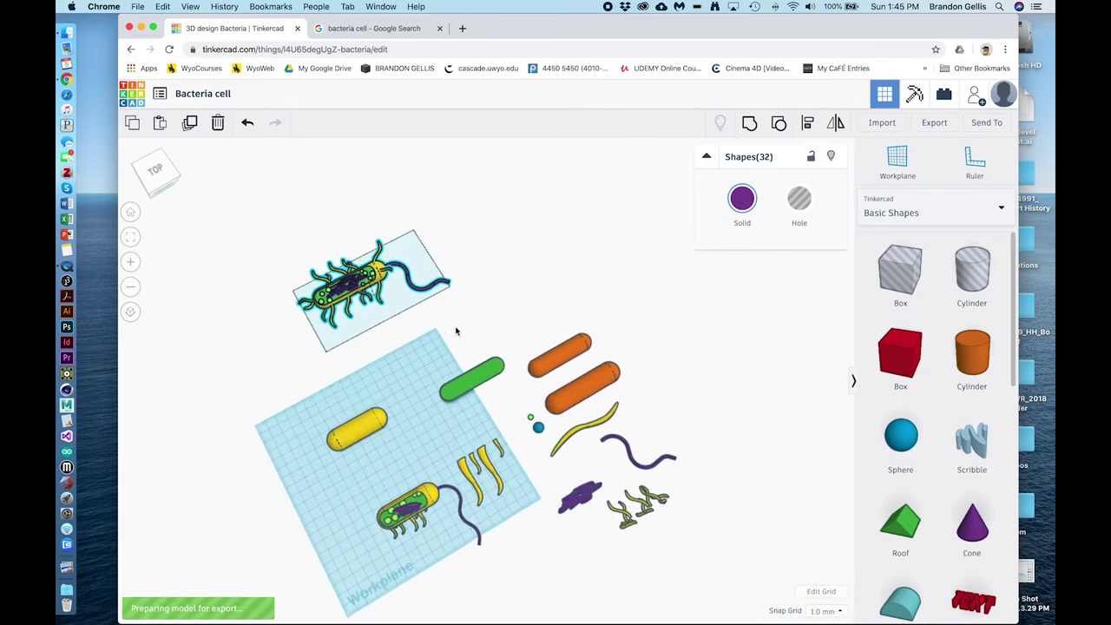
scroll(572, 495, "up", 4)
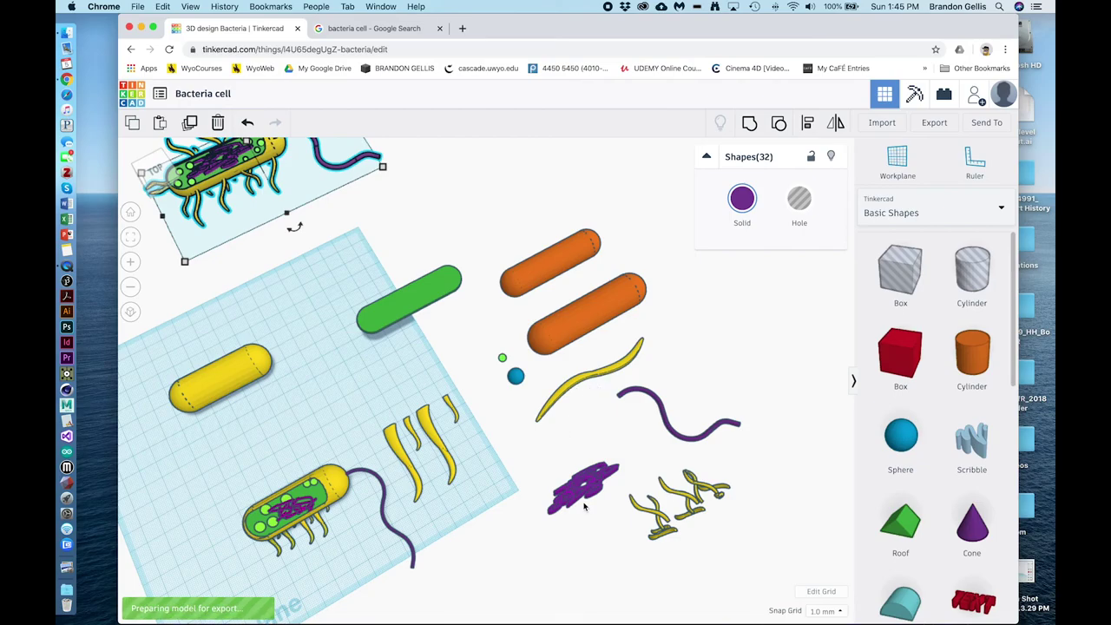
scroll(654, 496, "down", 3)
scroll(654, 496, "up", 5)
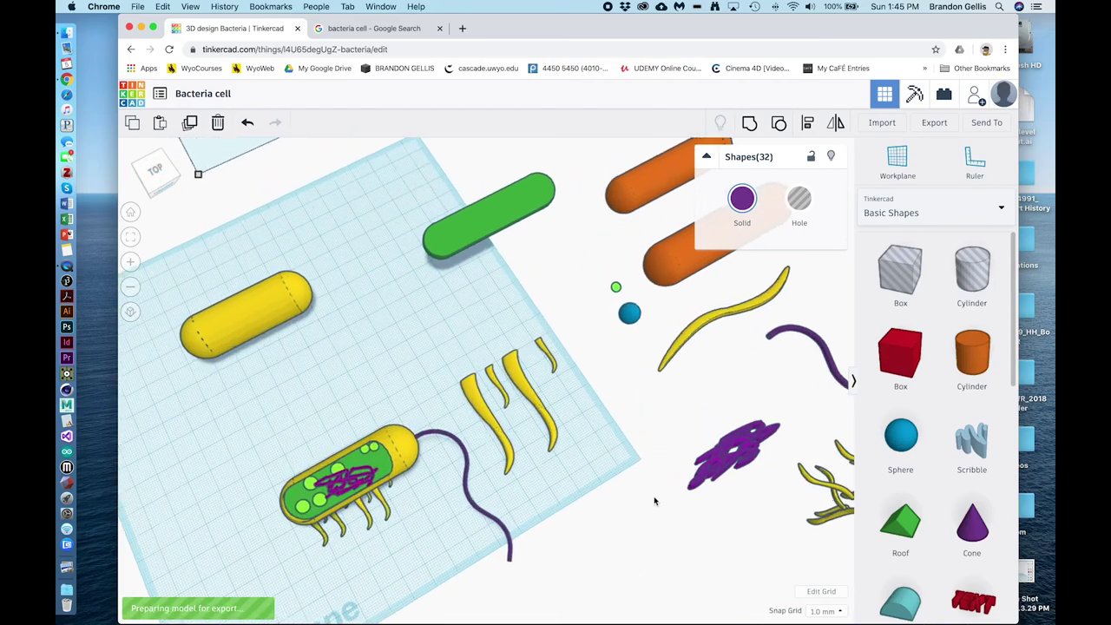
middle_click_drag(652, 492, 863, 531)
middle_click_drag(355, 268, 580, 481)
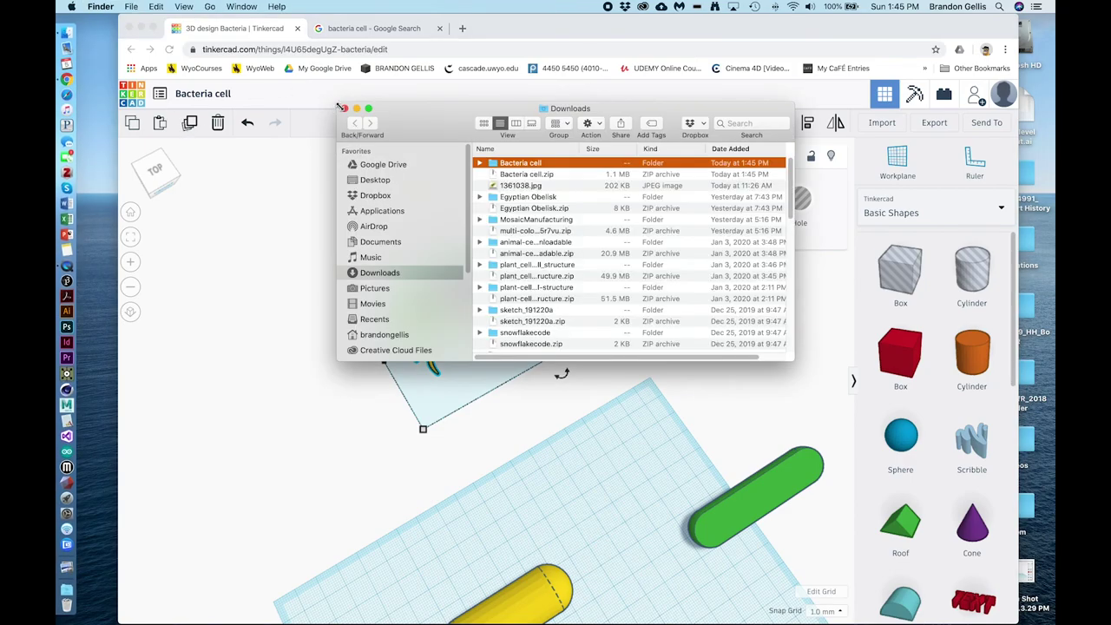
left_click(344, 109)
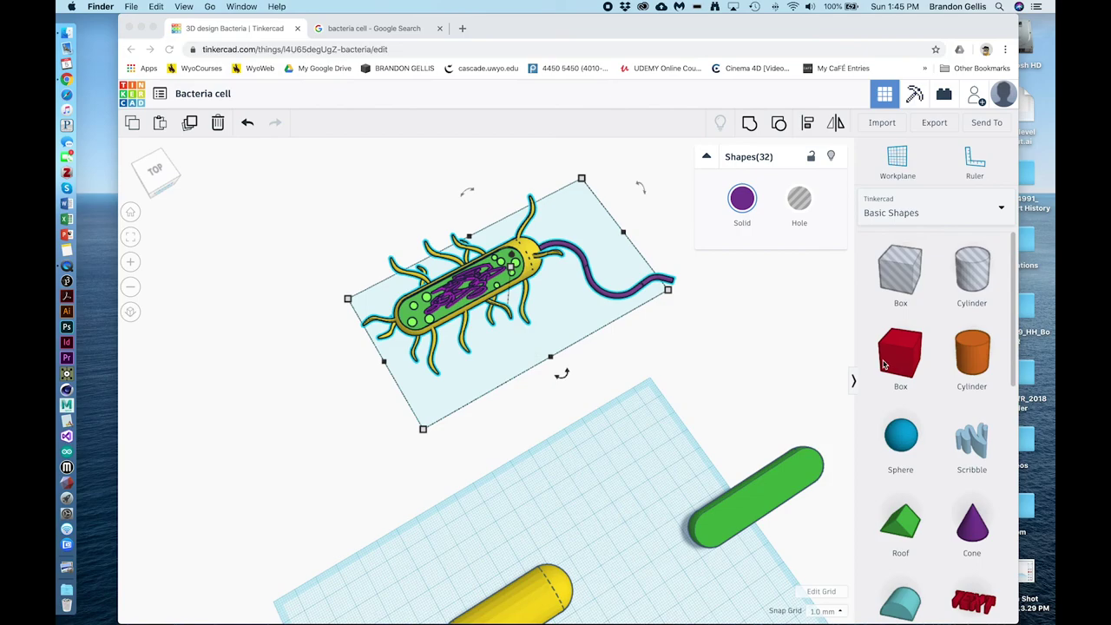
Look through the shape library's categories without changing it, and deselect the finished bacteria model.
left_click(998, 205)
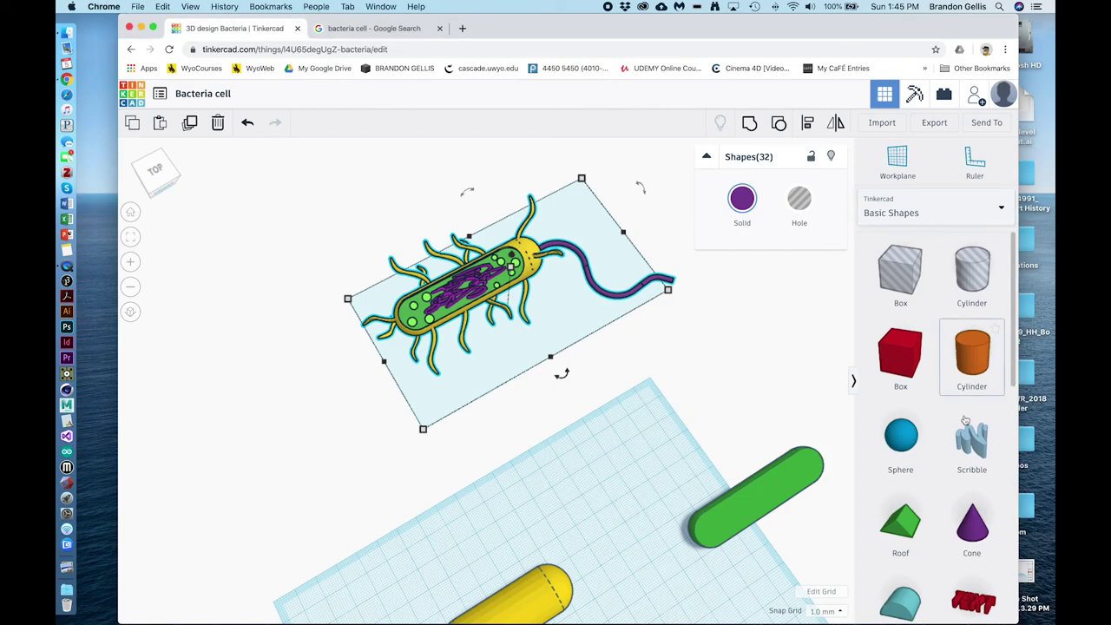
left_click(1001, 217)
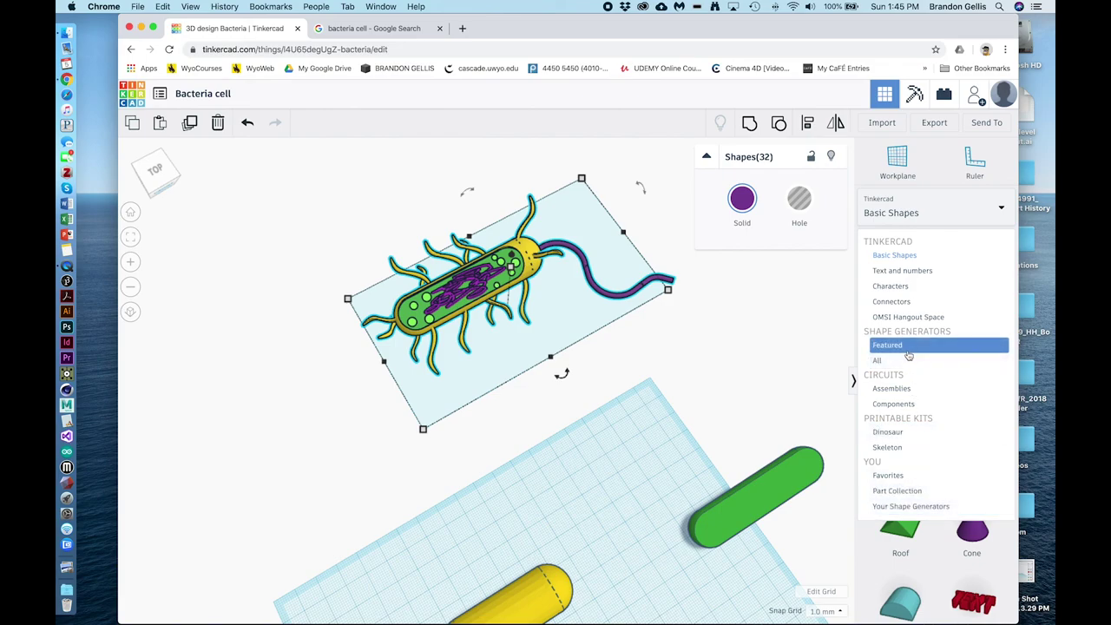
left_click(314, 482)
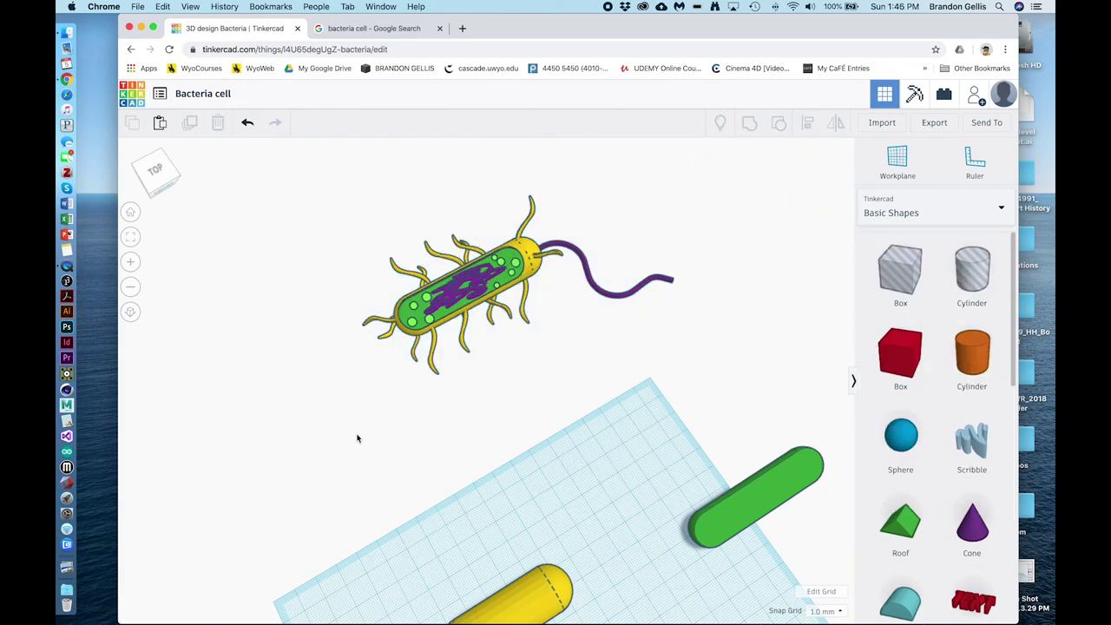
scroll(357, 438, "up", 2)
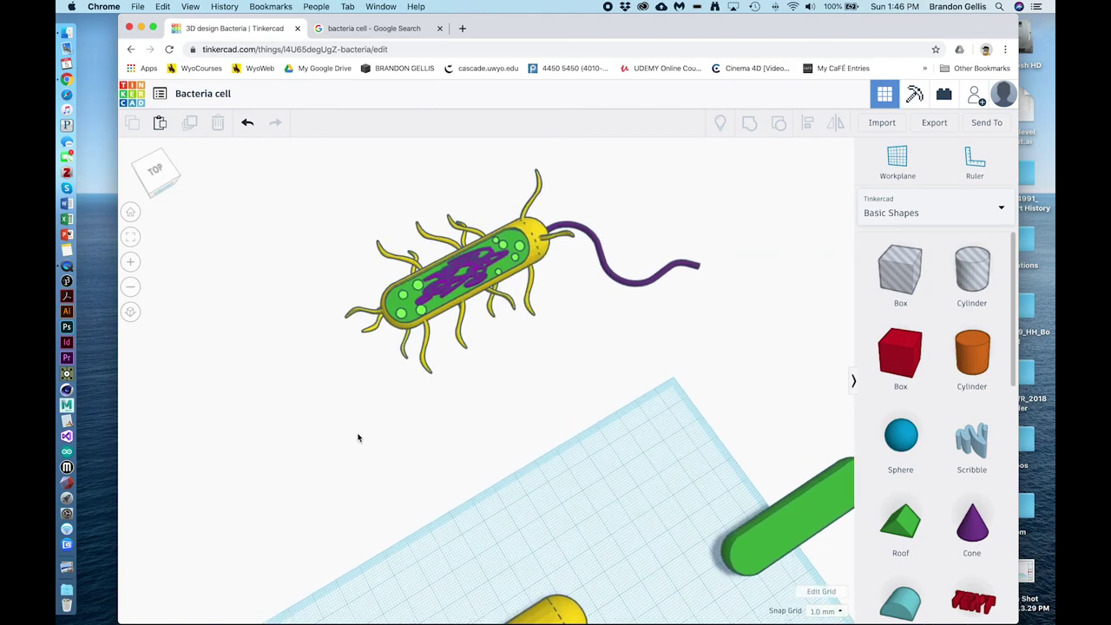